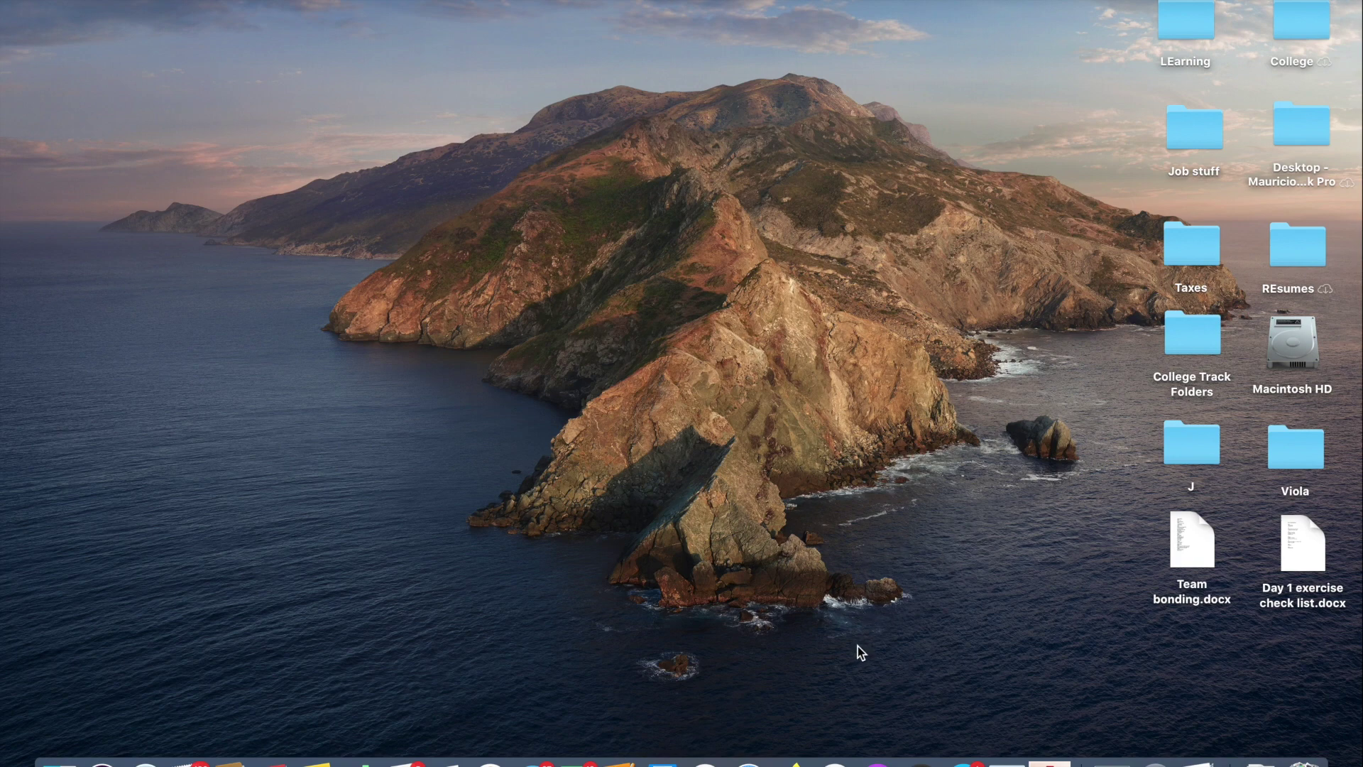
{"action": "key", "text": "F4"}
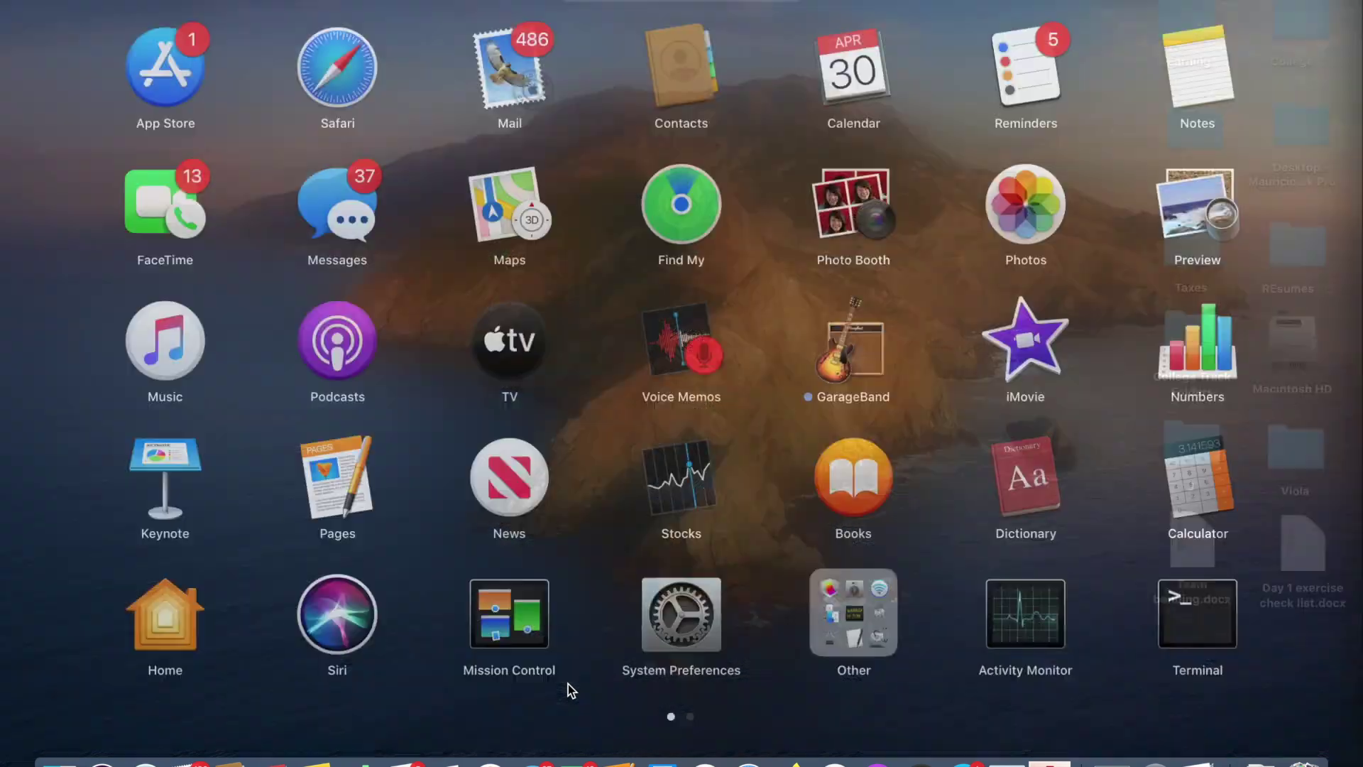
{"action": "scroll", "coordinate": [676, 639], "scroll_direction": "right", "scroll_amount": 3}
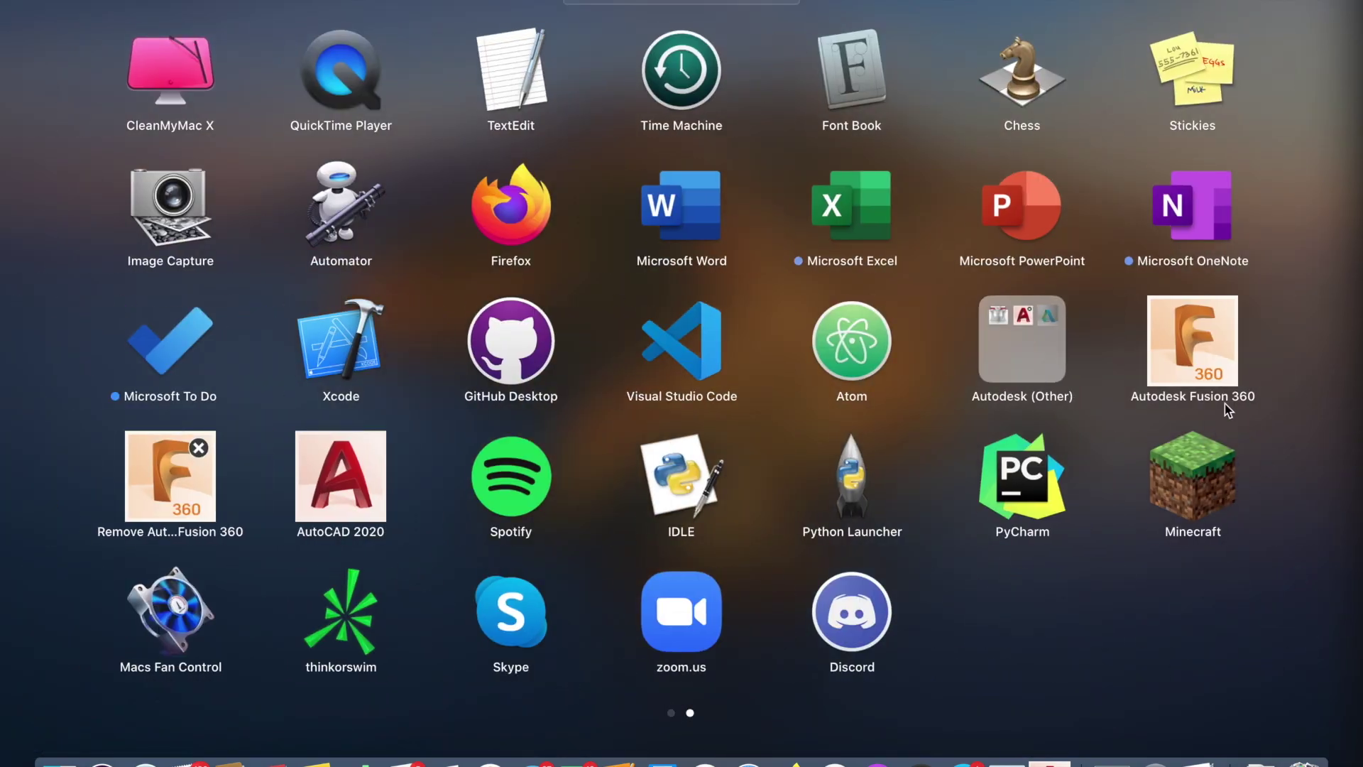
{"action": "left_click", "coordinate": [1131, 603]}
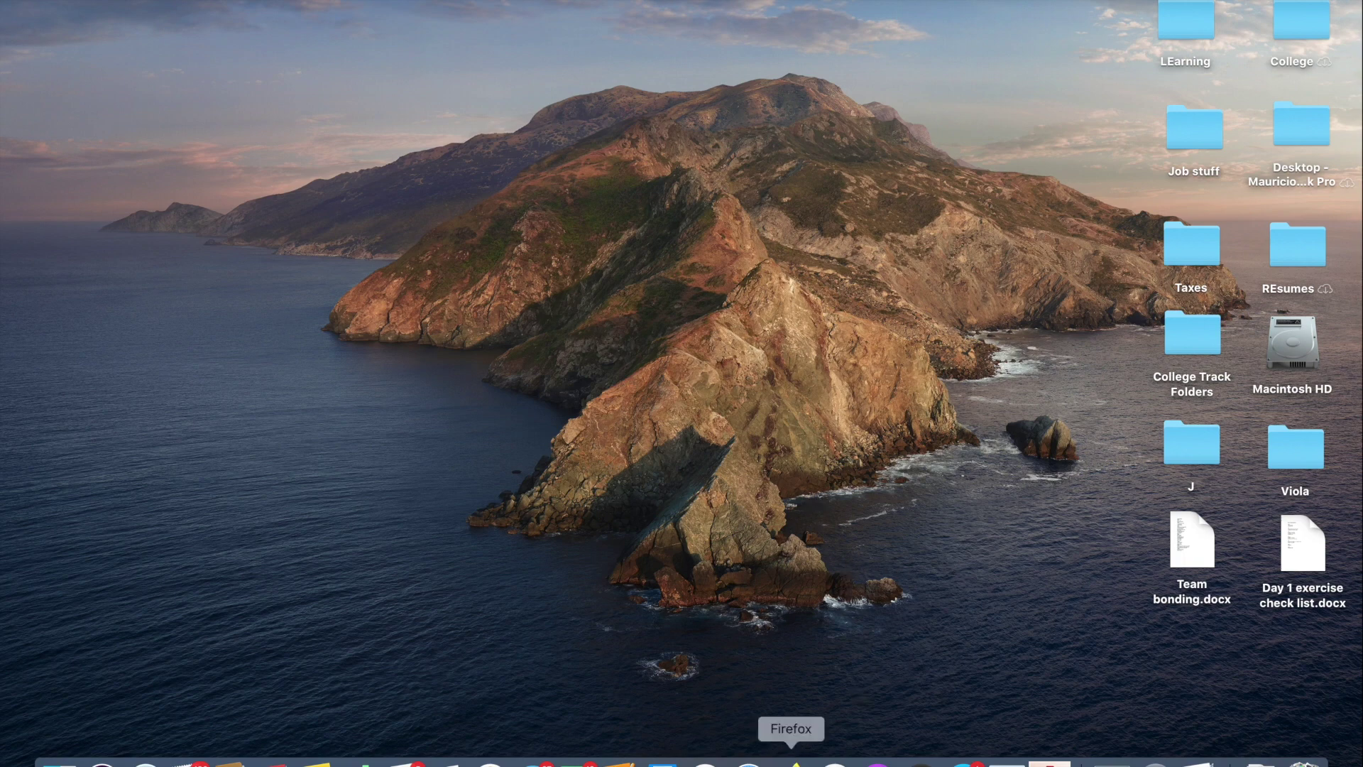
Switch to Firefox and examine Oracle's Java SE Development Kit 8 Downloads page, highlighting its heading, and the java.com download page
{"action": "left_click", "coordinate": [791, 763]}
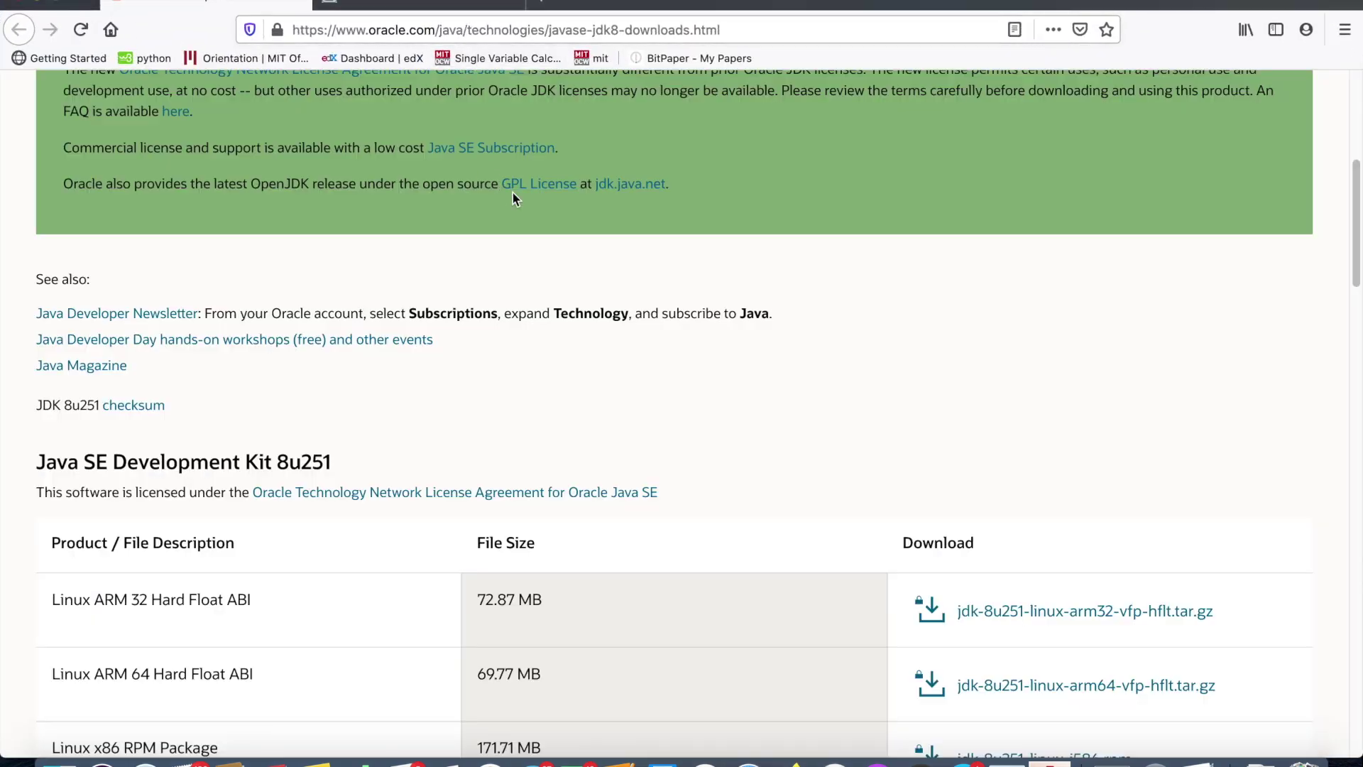
{"action": "scroll", "coordinate": [512, 192], "scroll_direction": "up", "scroll_amount": 6}
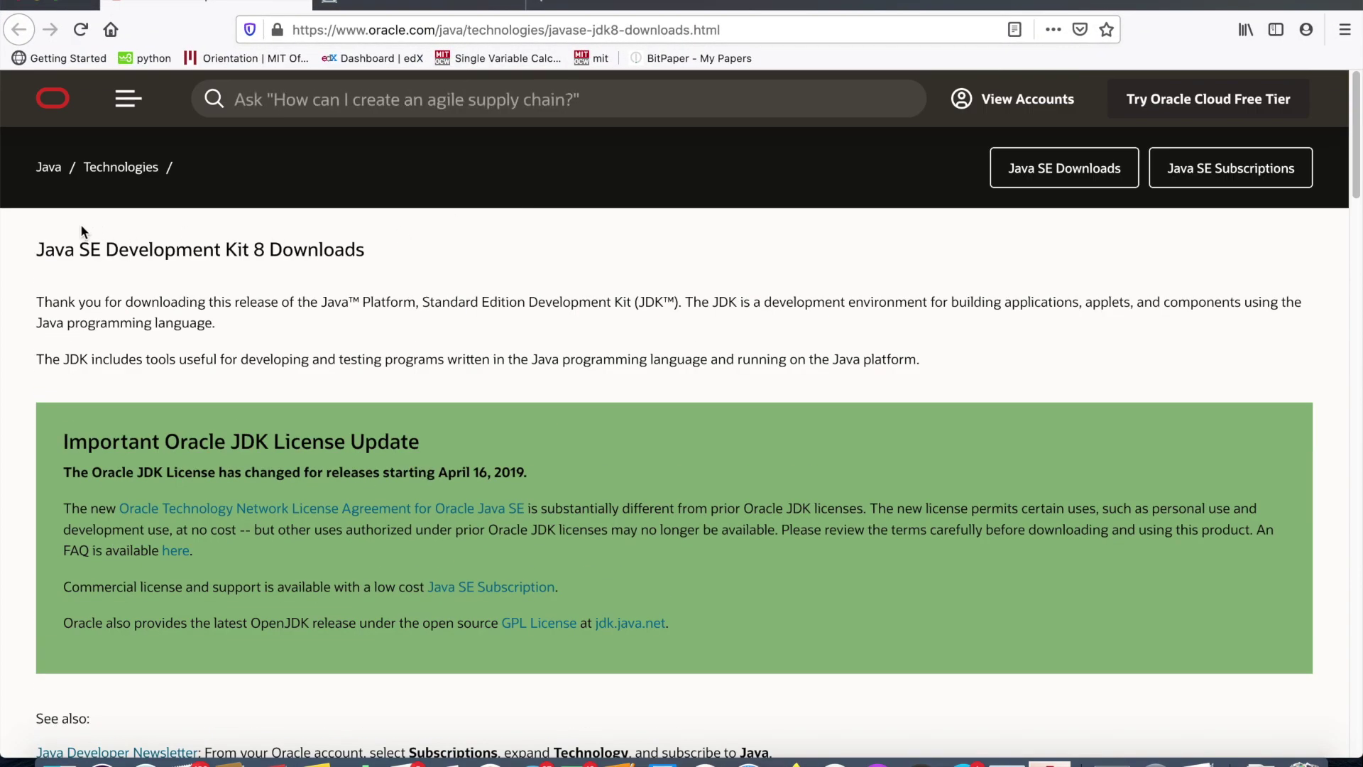
{"action": "left_click_drag", "start_coordinate": [40, 245], "coordinate": [373, 258]}
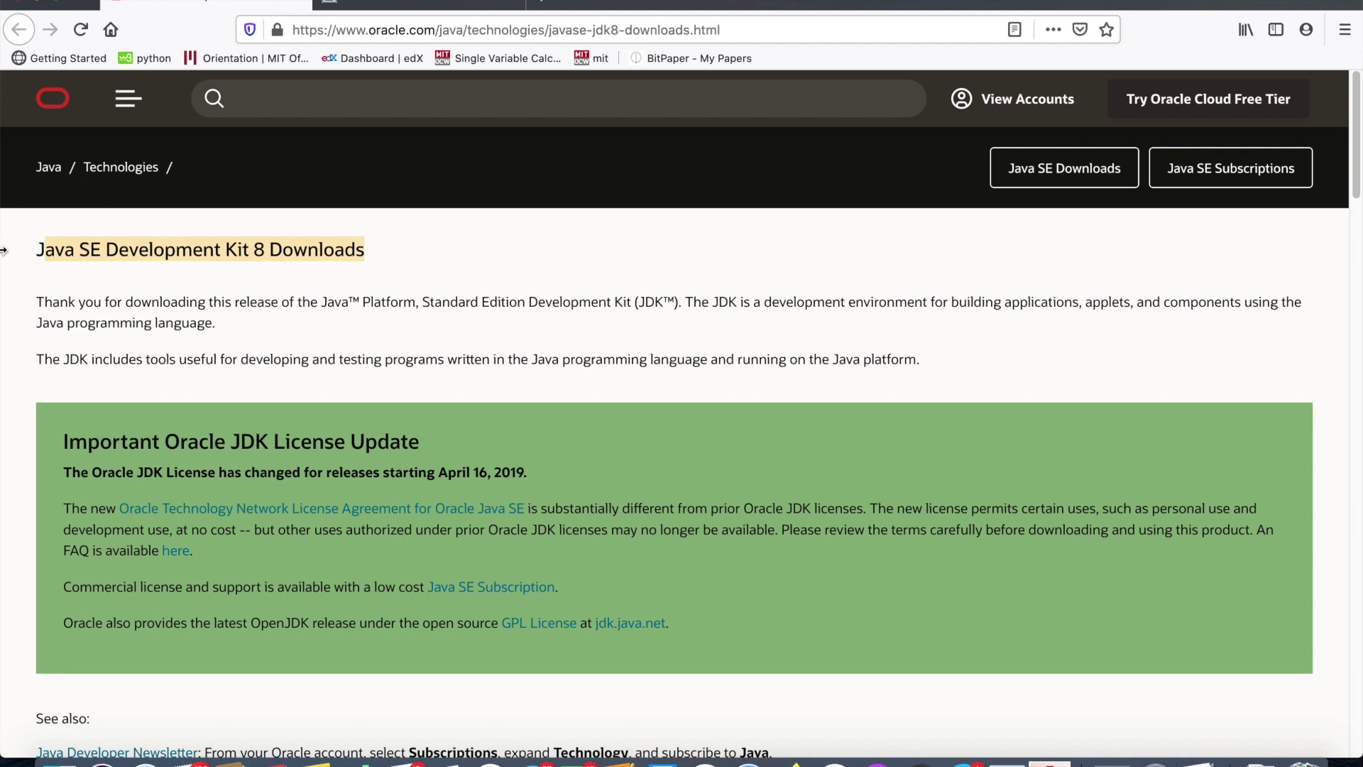
{"action": "left_click_drag", "start_coordinate": [32, 251], "coordinate": [391, 265]}
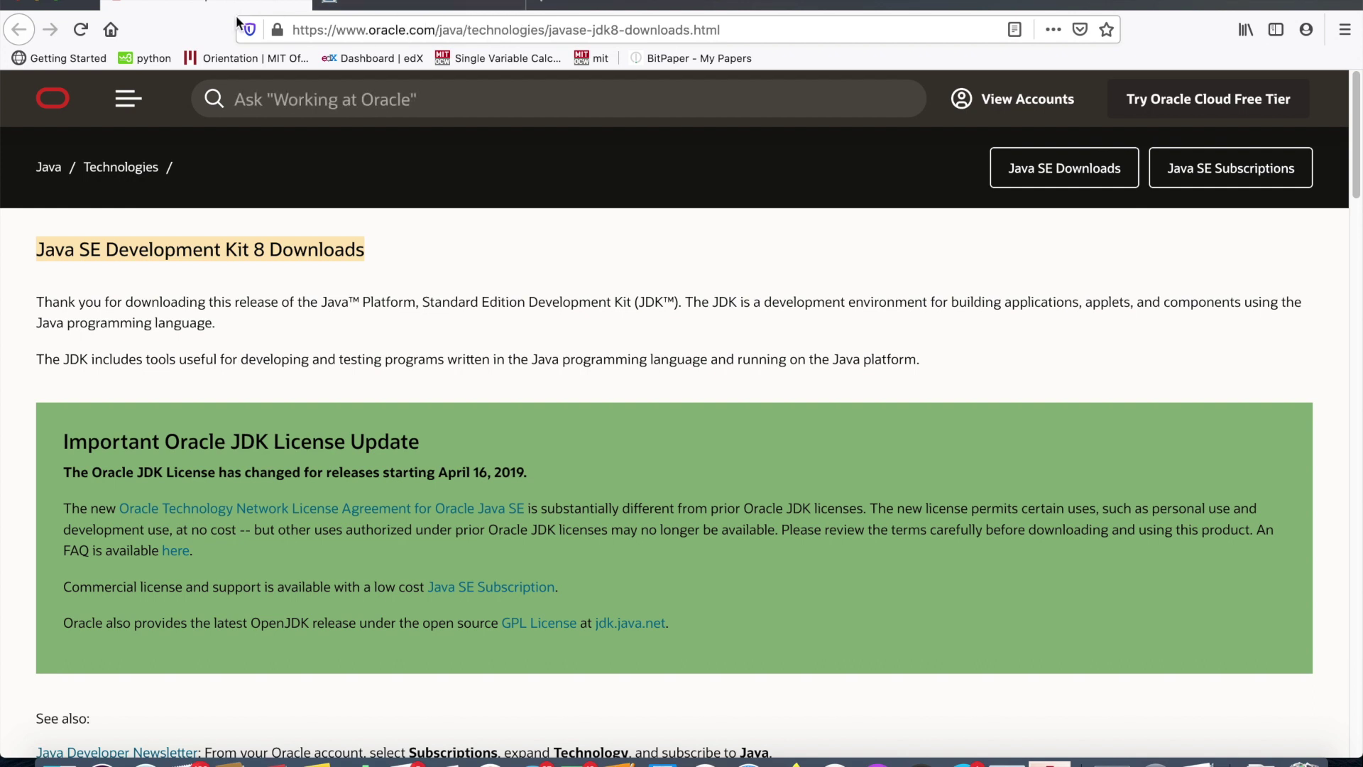
{"action": "left_click_drag", "start_coordinate": [386, 228], "coordinate": [38, 252]}
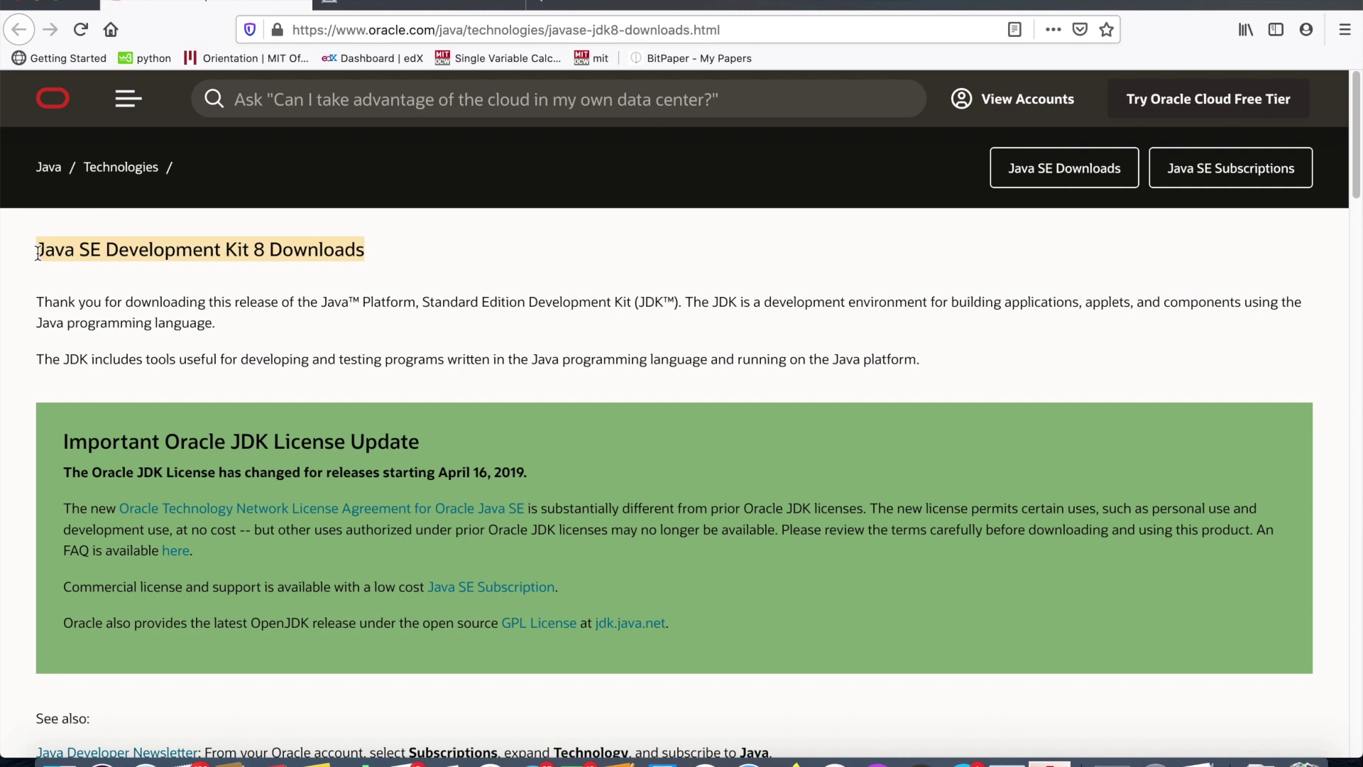
{"action": "left_click", "coordinate": [384, 3]}
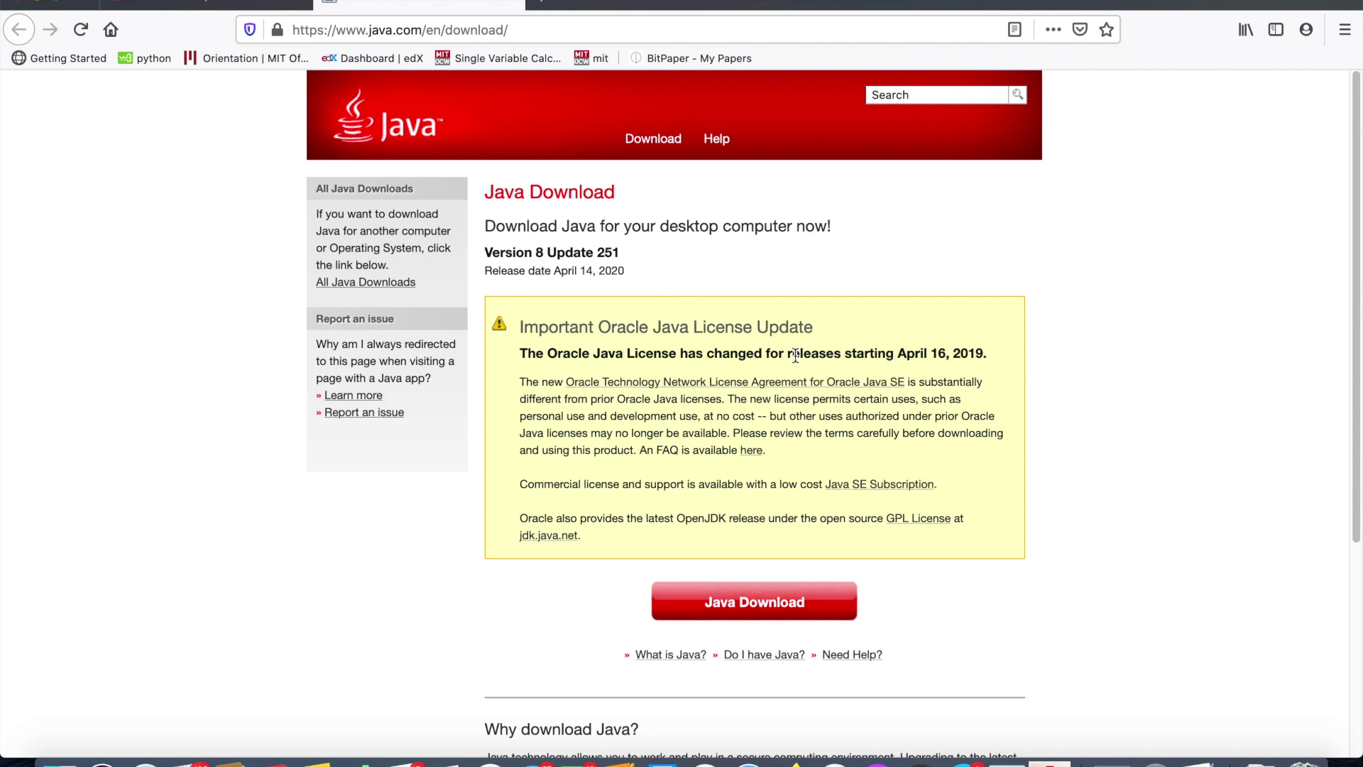
View the General settings of Security & Privacy in System Preferences and close the window without making changes
{"action": "left_click", "coordinate": [1265, 761]}
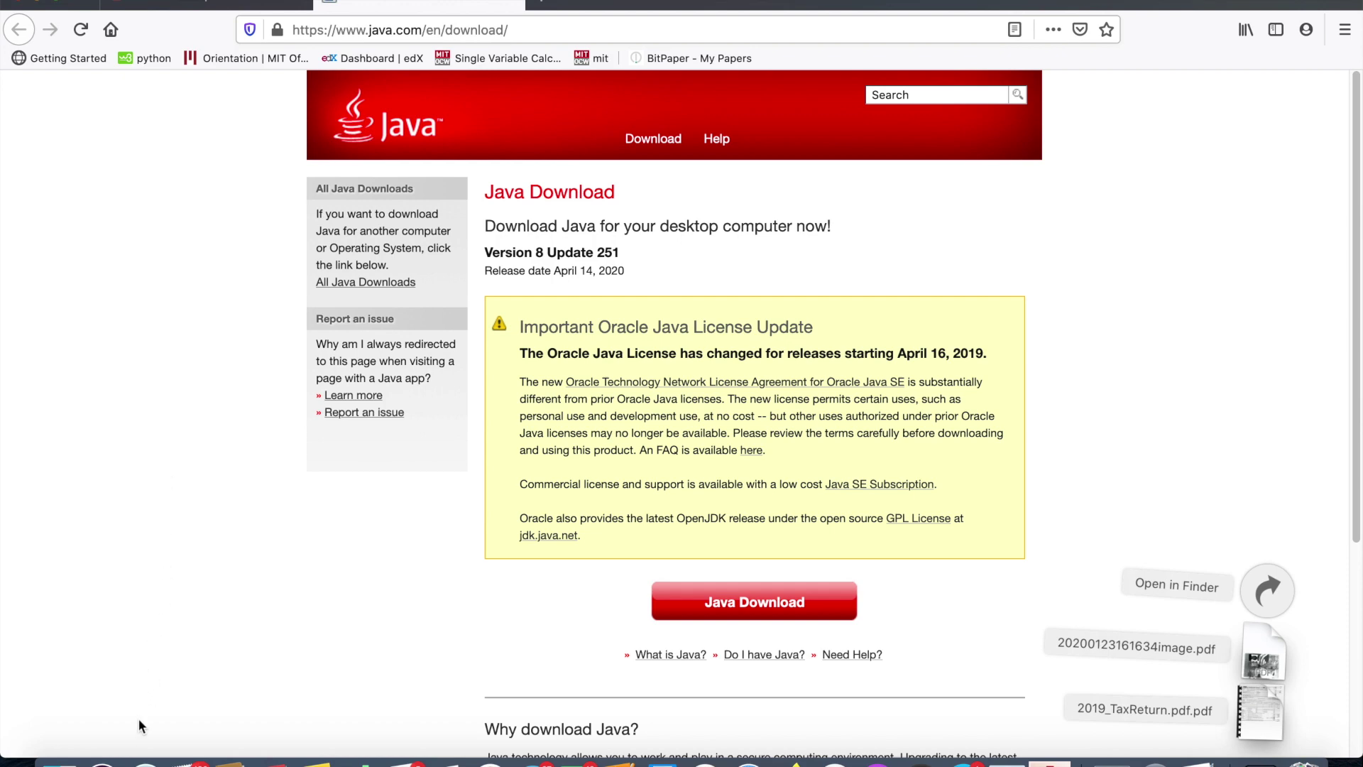
{"action": "left_click", "coordinate": [145, 761]}
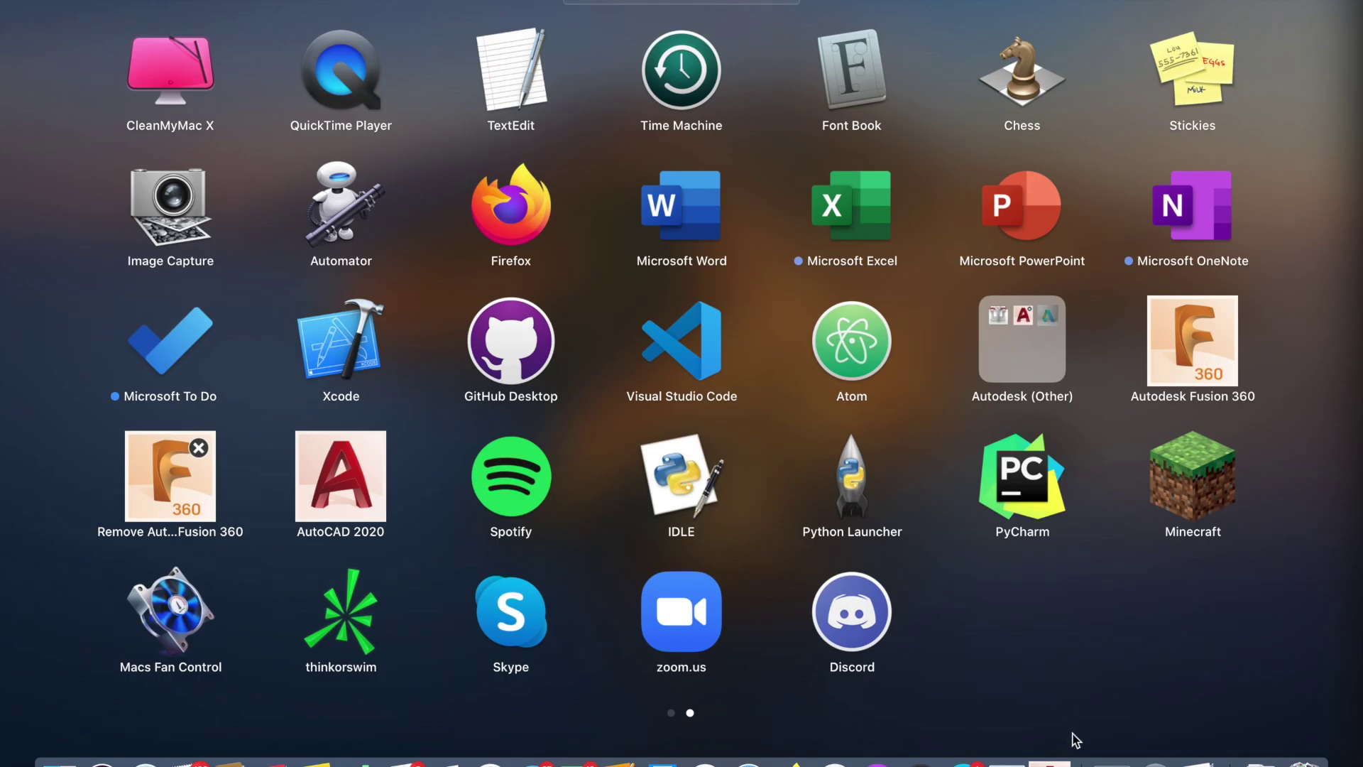
{"action": "left_click", "coordinate": [905, 657]}
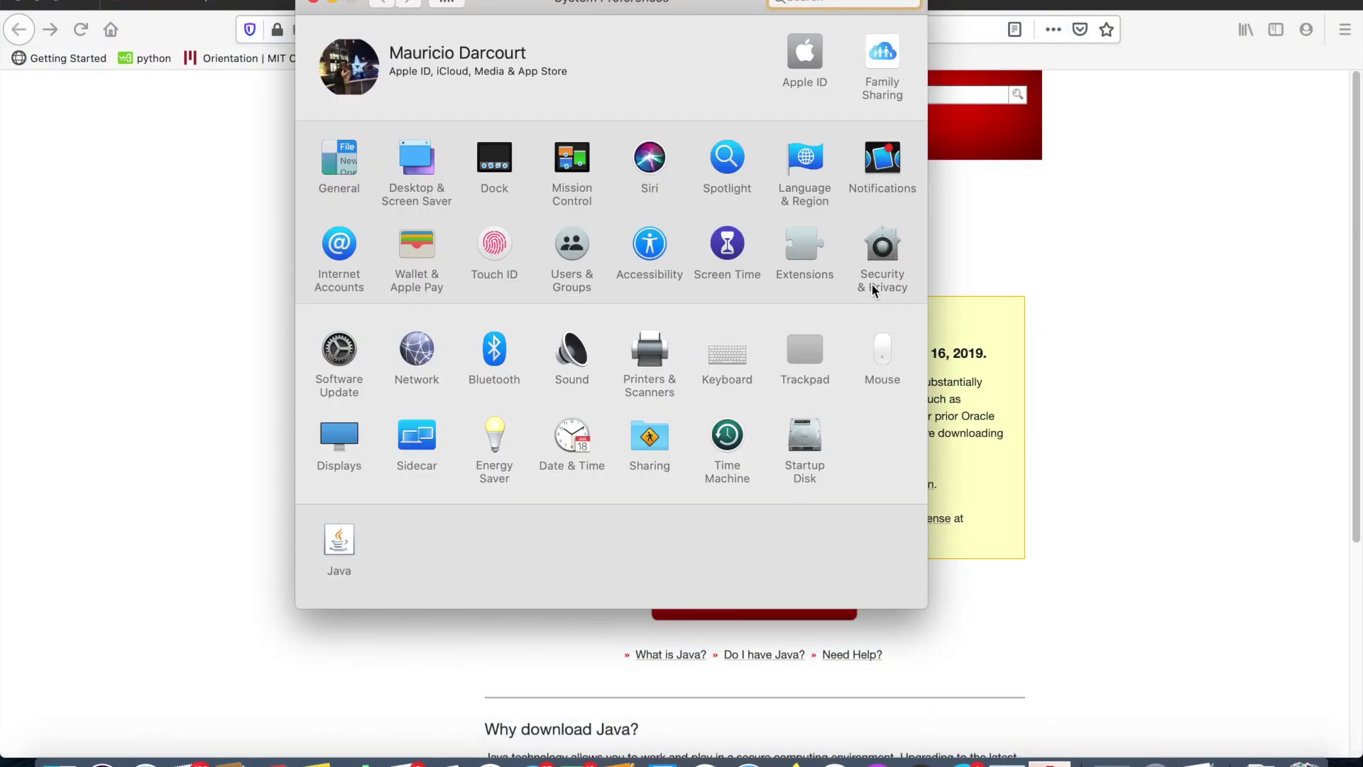
{"action": "left_click", "coordinate": [873, 268]}
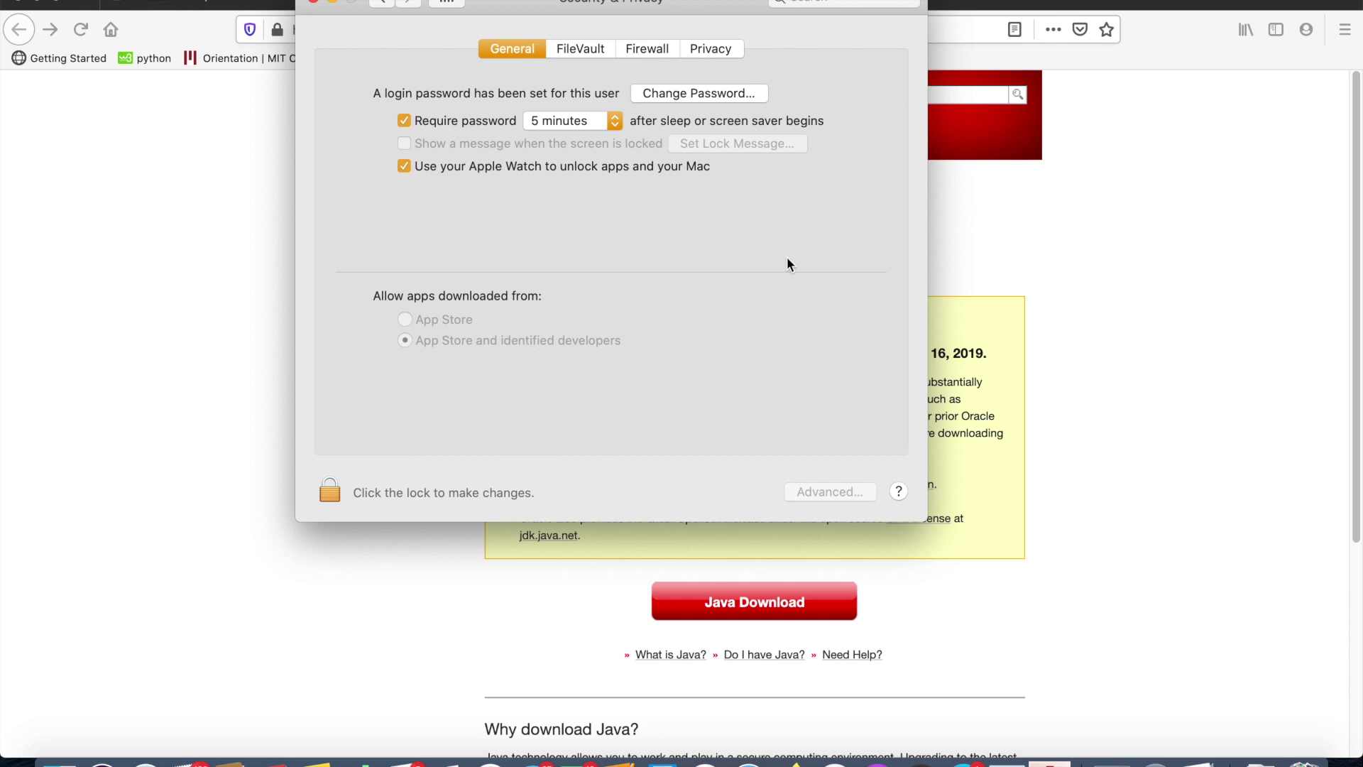
{"action": "left_click", "coordinate": [330, 7]}
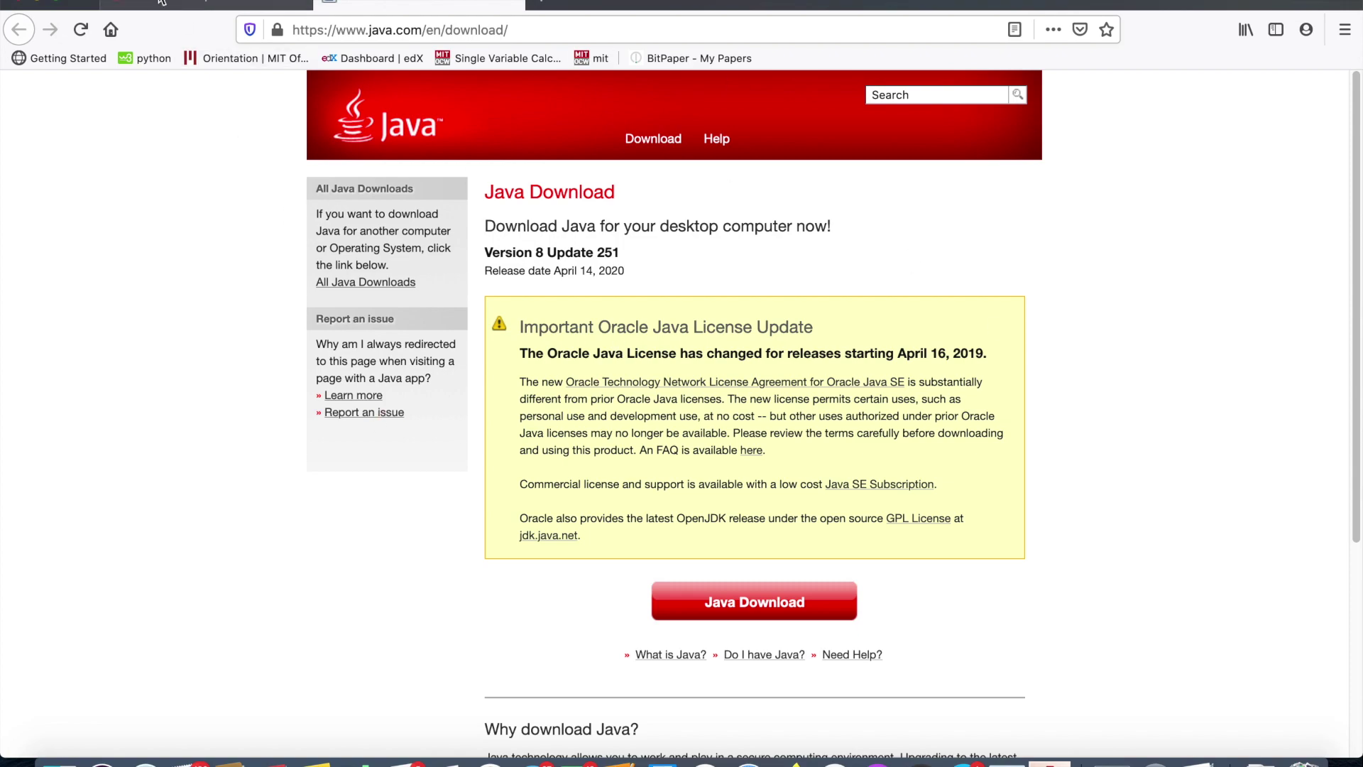
Look over Oracle's JDK 8 download page once more and minimize the browser window
{"action": "left_click", "coordinate": [206, 5]}
{"action": "scroll", "coordinate": [812, 451], "scroll_direction": "down", "scroll_amount": 15}
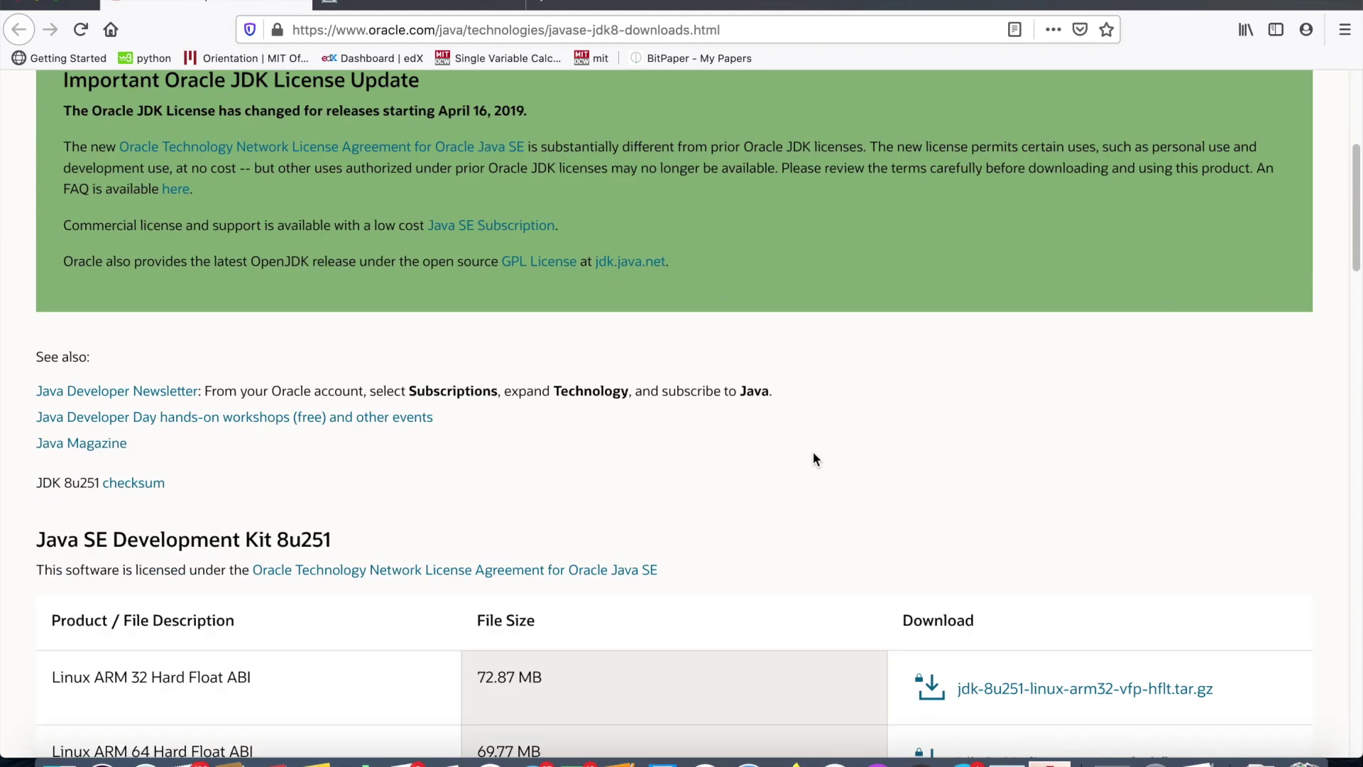
{"action": "scroll", "coordinate": [790, 374], "scroll_direction": "up", "scroll_amount": 20}
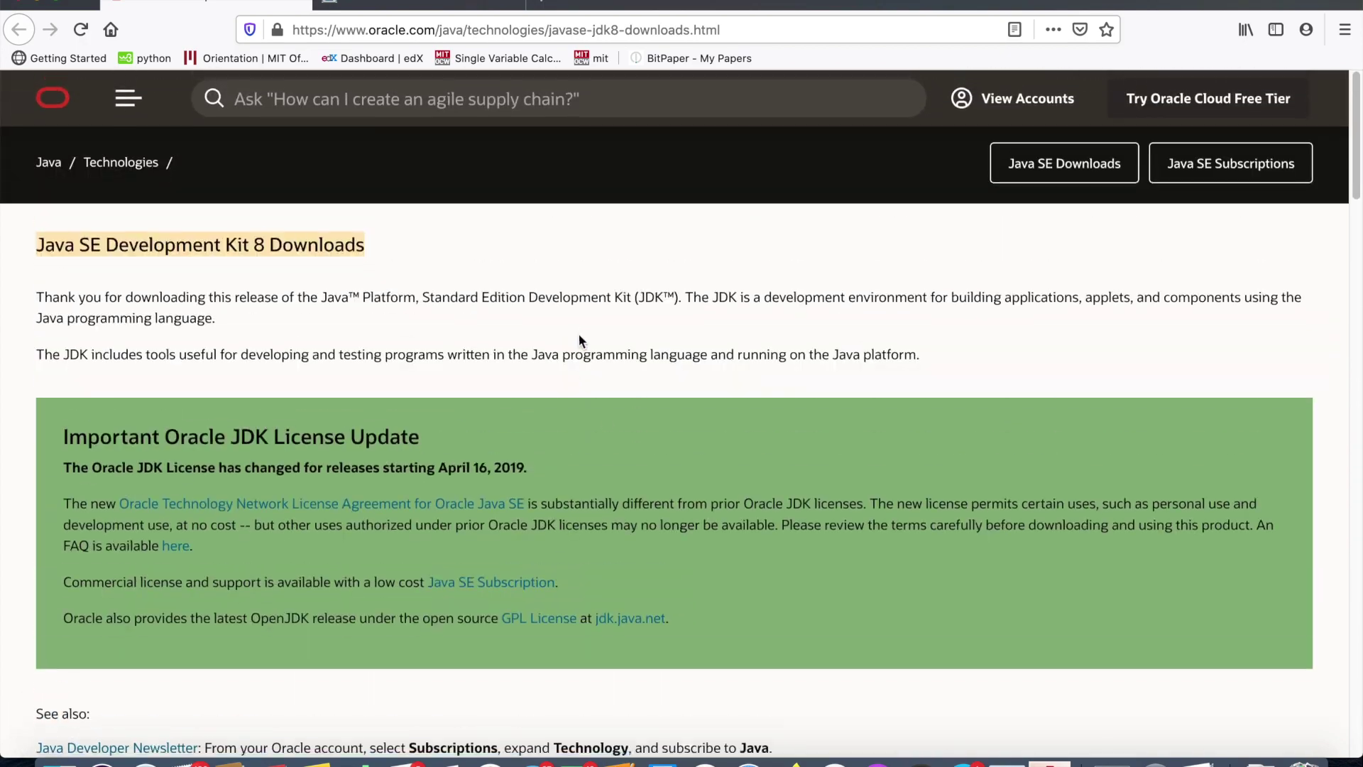
{"action": "left_click", "coordinate": [43, 5]}
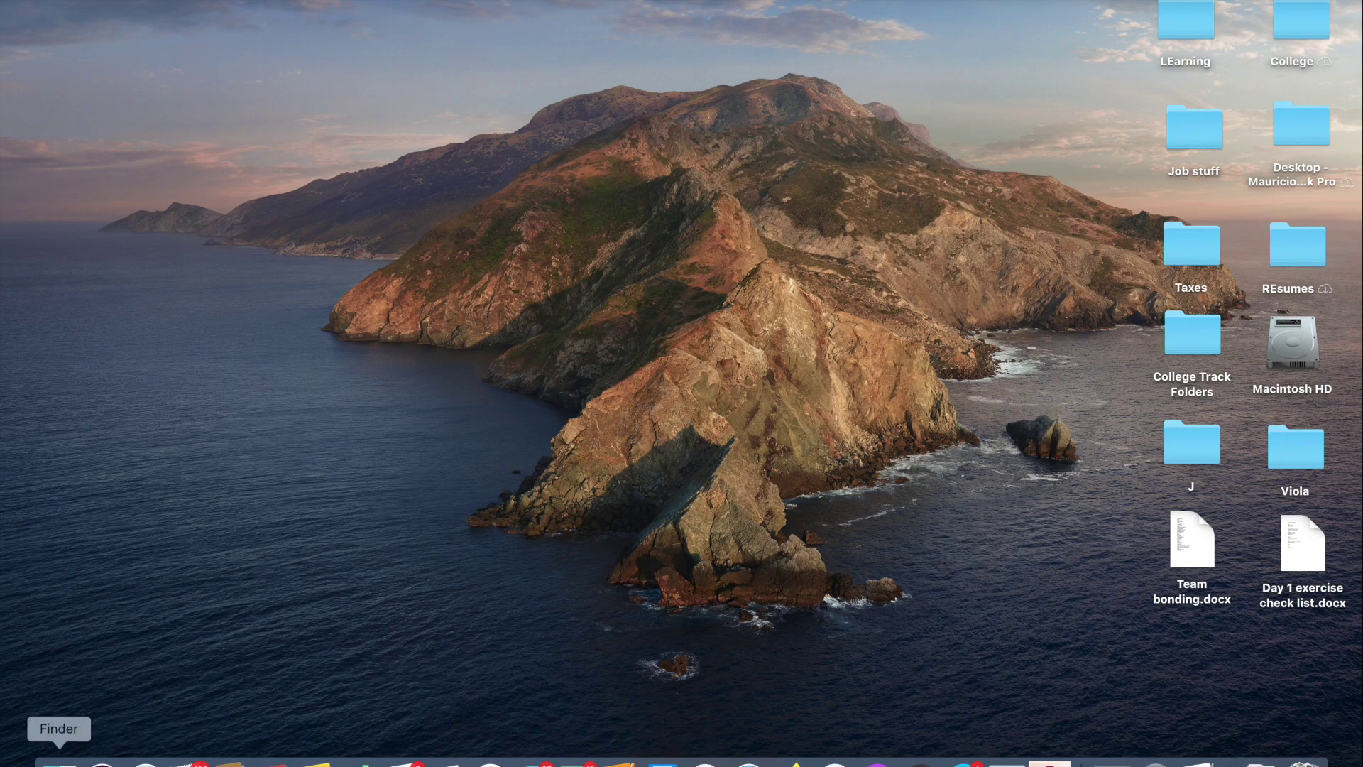
Switch to Finder and examine the server files in the Paper folder inside the home folder's Minecraft folder
{"action": "left_click", "coordinate": [60, 763]}
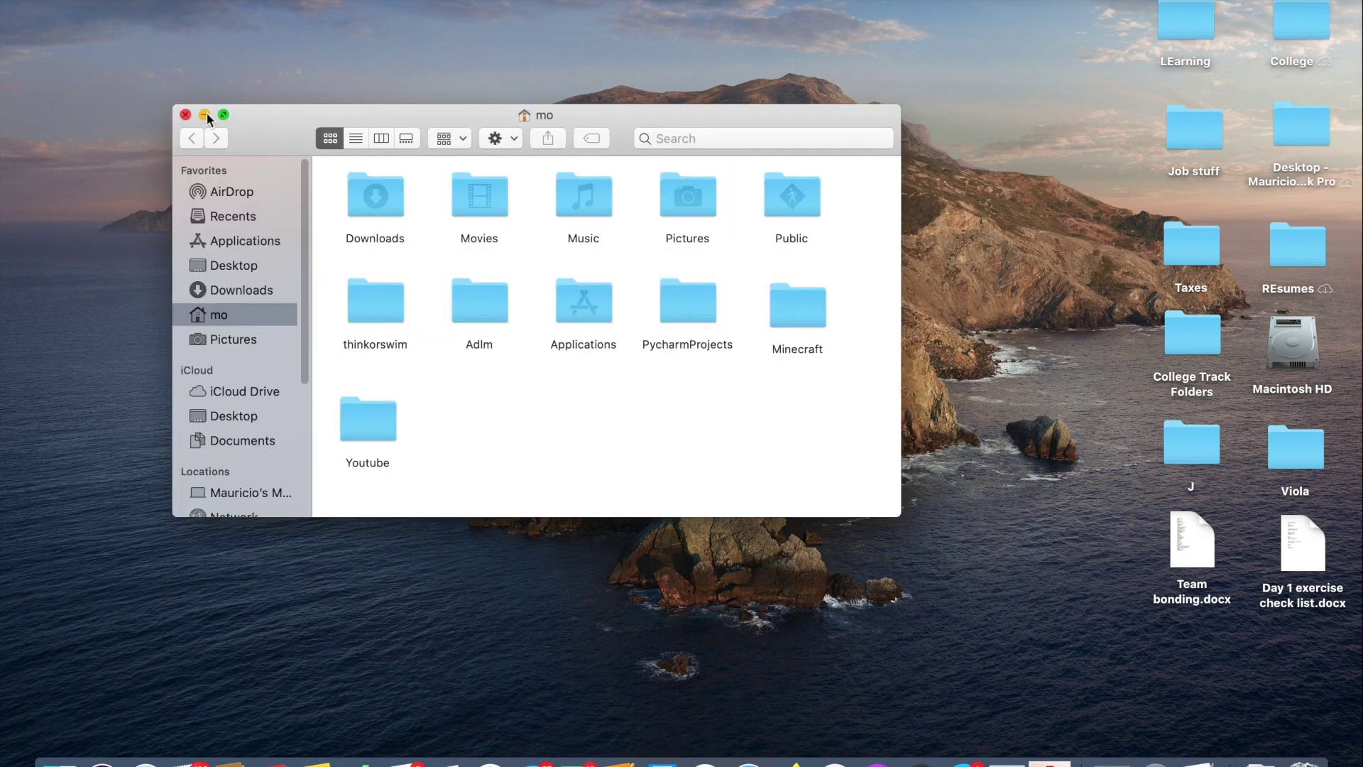
{"action": "left_click", "coordinate": [798, 303]}
{"action": "double_click", "coordinate": [798, 303]}
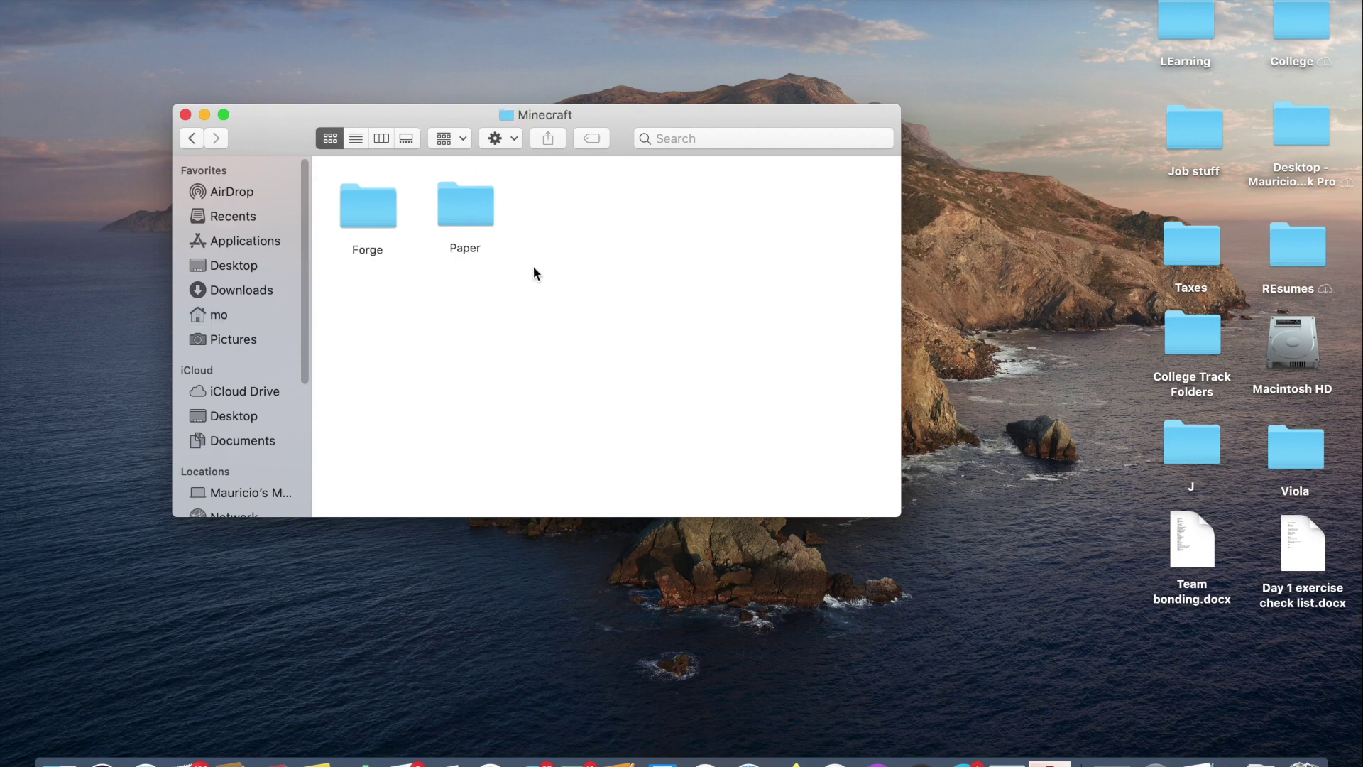
{"action": "double_click", "coordinate": [462, 196]}
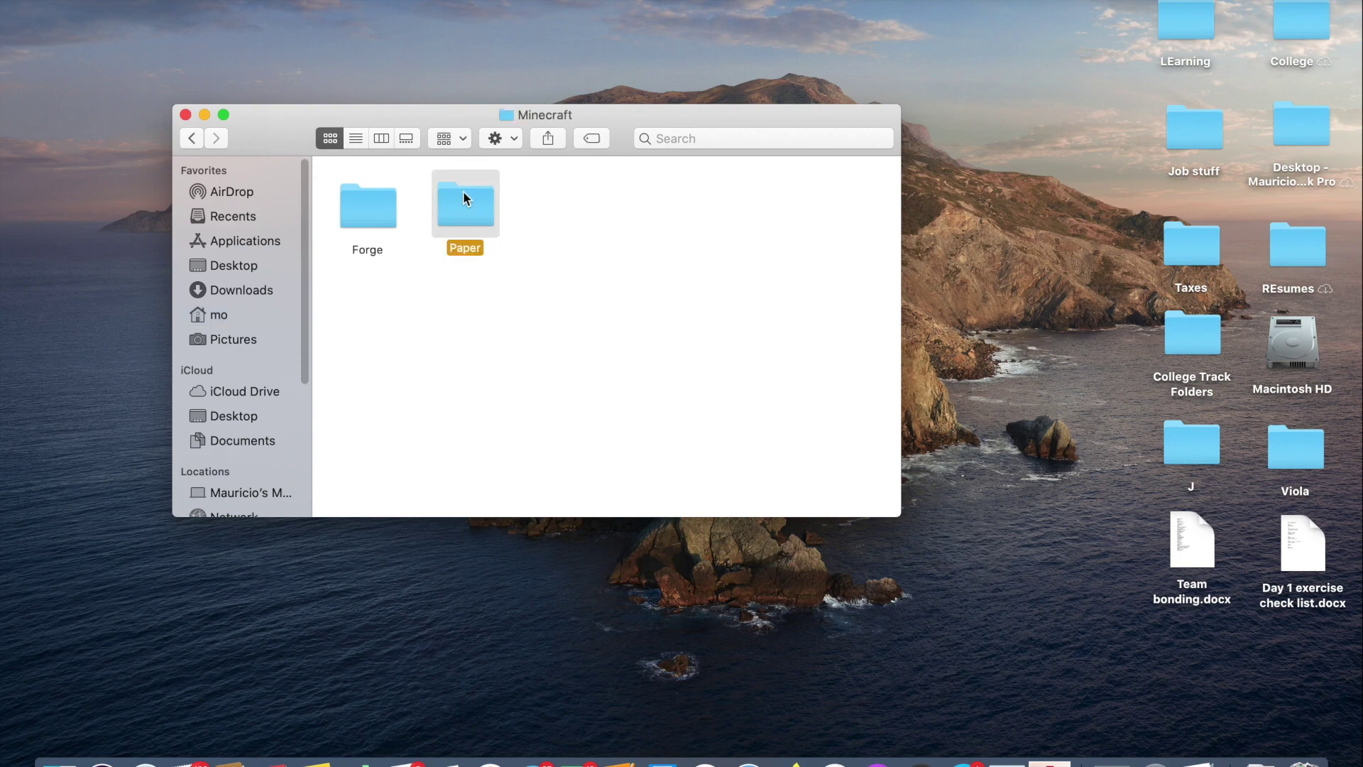
{"action": "scroll", "coordinate": [649, 305], "scroll_direction": "down", "scroll_amount": 3}
{"action": "scroll", "coordinate": [654, 306], "scroll_direction": "up", "scroll_amount": 3}
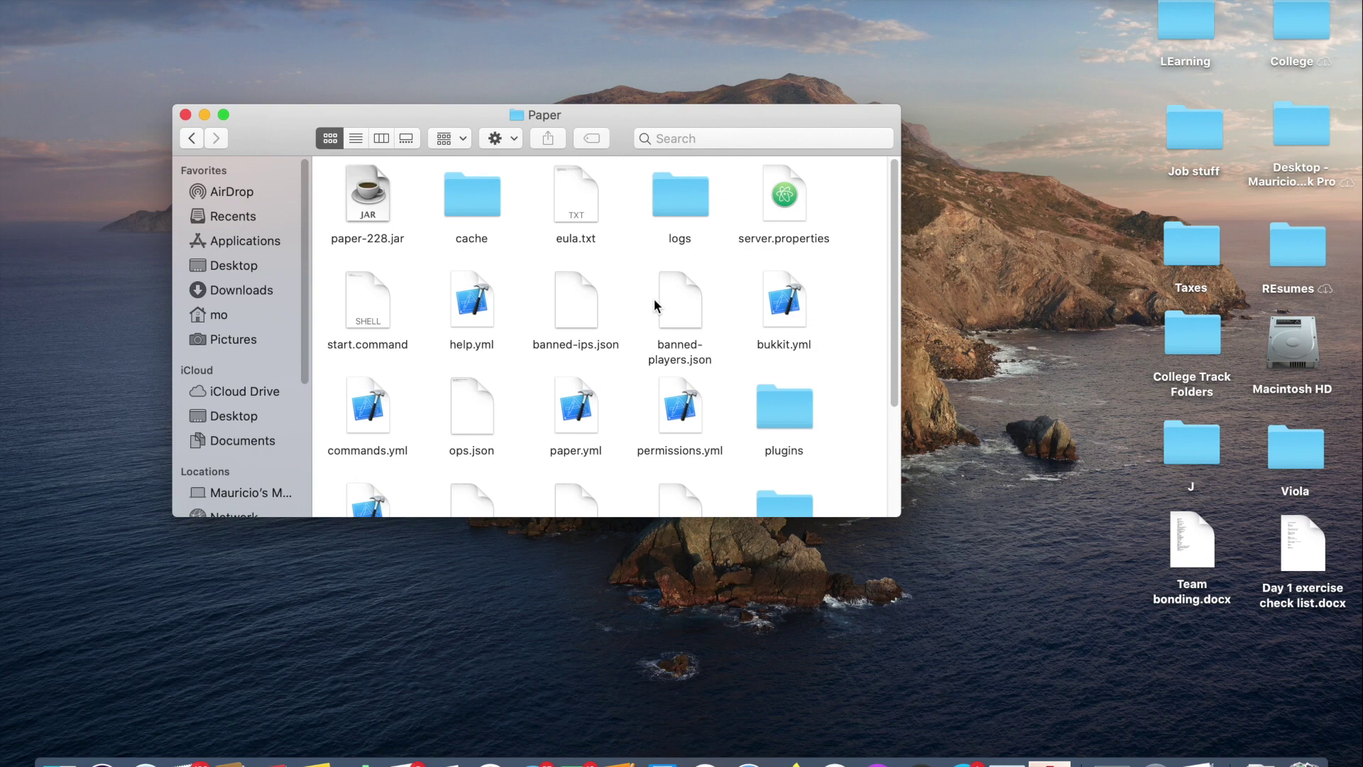
{"action": "scroll", "coordinate": [654, 306], "scroll_direction": "down", "scroll_amount": 3}
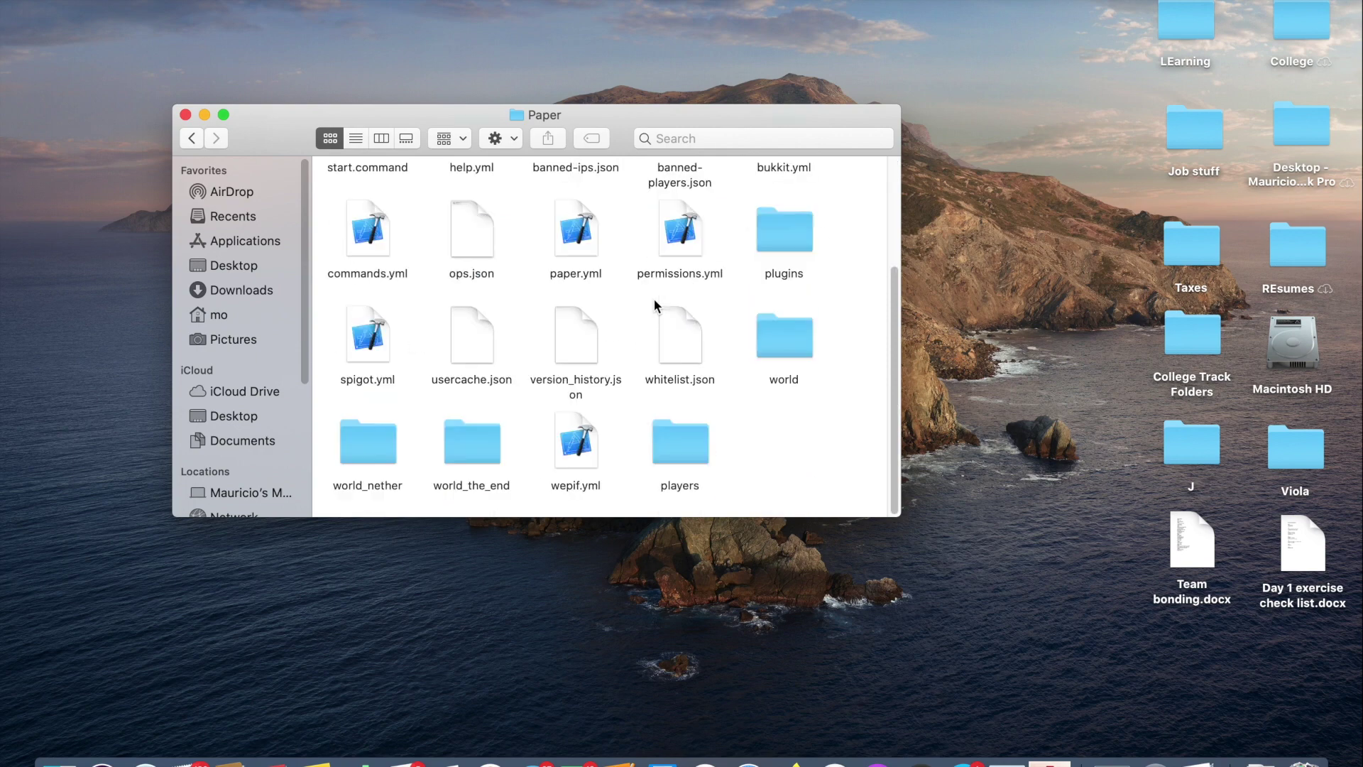
Return to the Minecraft folder and move the existing Paper folder to the Trash
{"action": "left_click", "coordinate": [192, 138]}
{"action": "left_click_drag", "start_coordinate": [429, 166], "coordinate": [522, 245]}
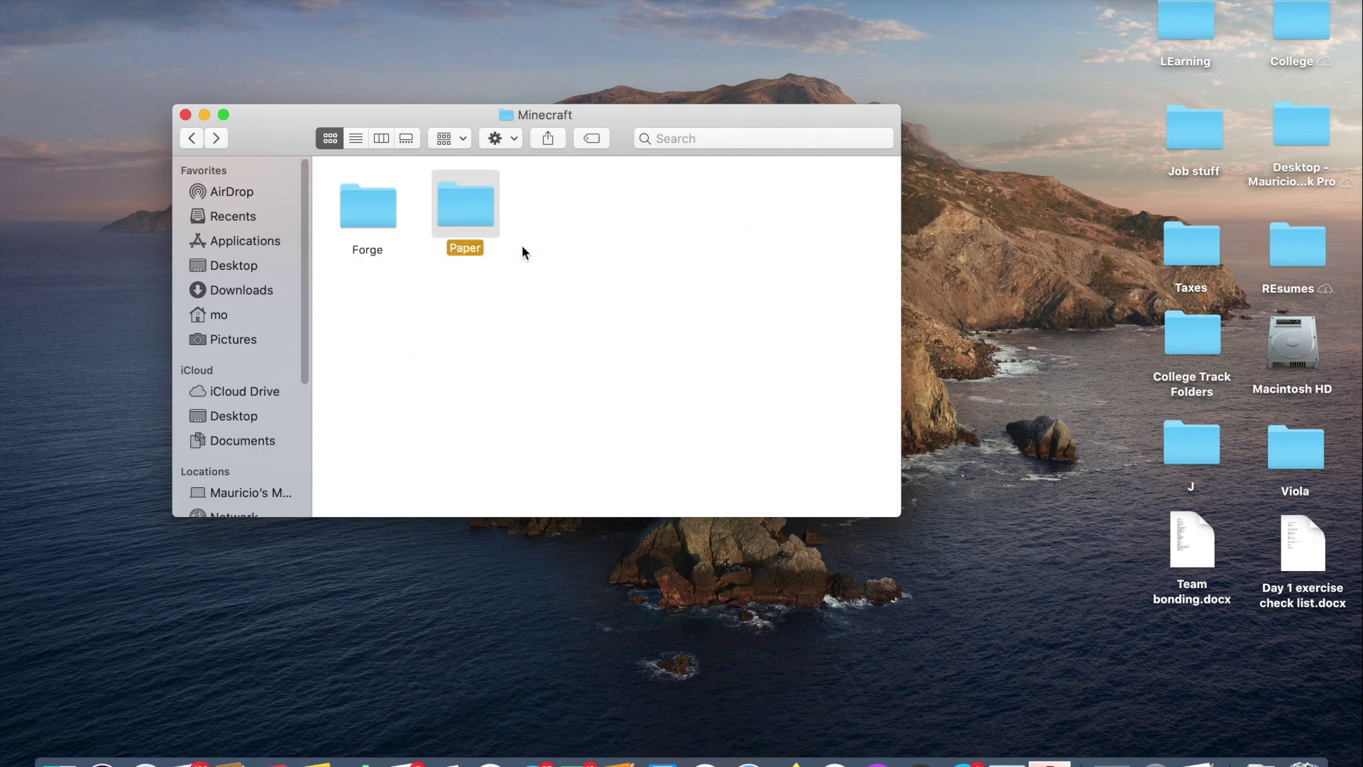
{"action": "left_click_drag", "start_coordinate": [462, 202], "coordinate": [1304, 761]}
Create a new folder named paper in the Minecraft folder and align it beside the Forge folder
{"action": "right_click", "coordinate": [471, 216]}
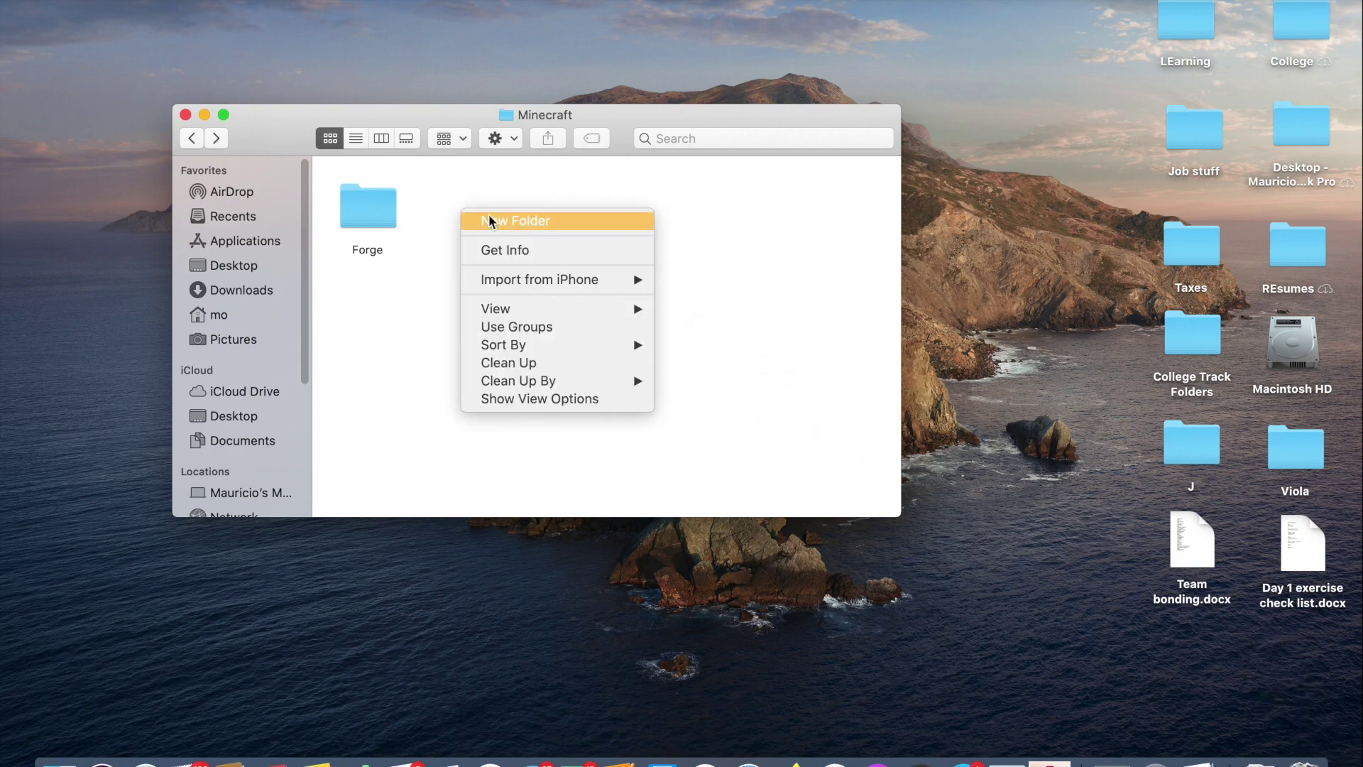
{"action": "left_click", "coordinate": [526, 225]}
{"action": "type", "text": "paper"}
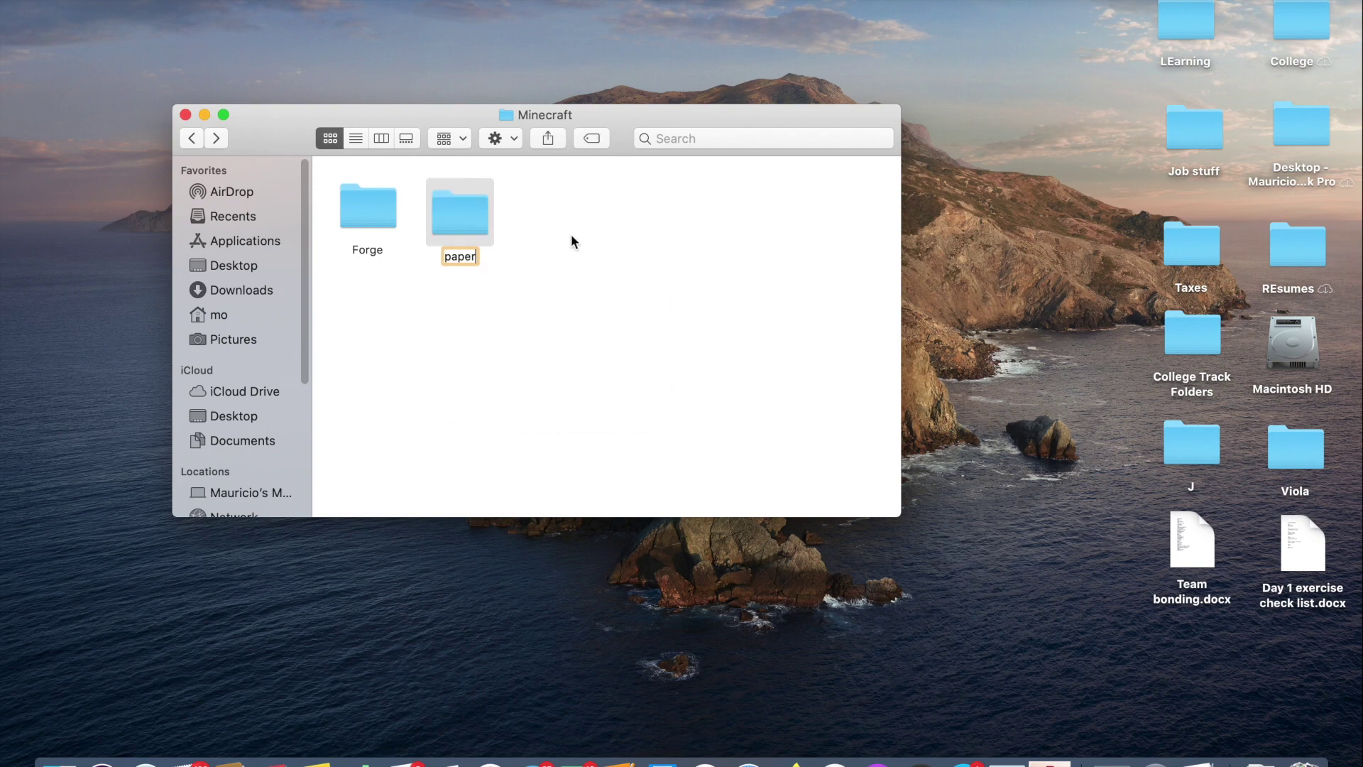
{"action": "key", "text": "Return"}
{"action": "left_click", "coordinate": [705, 312]}
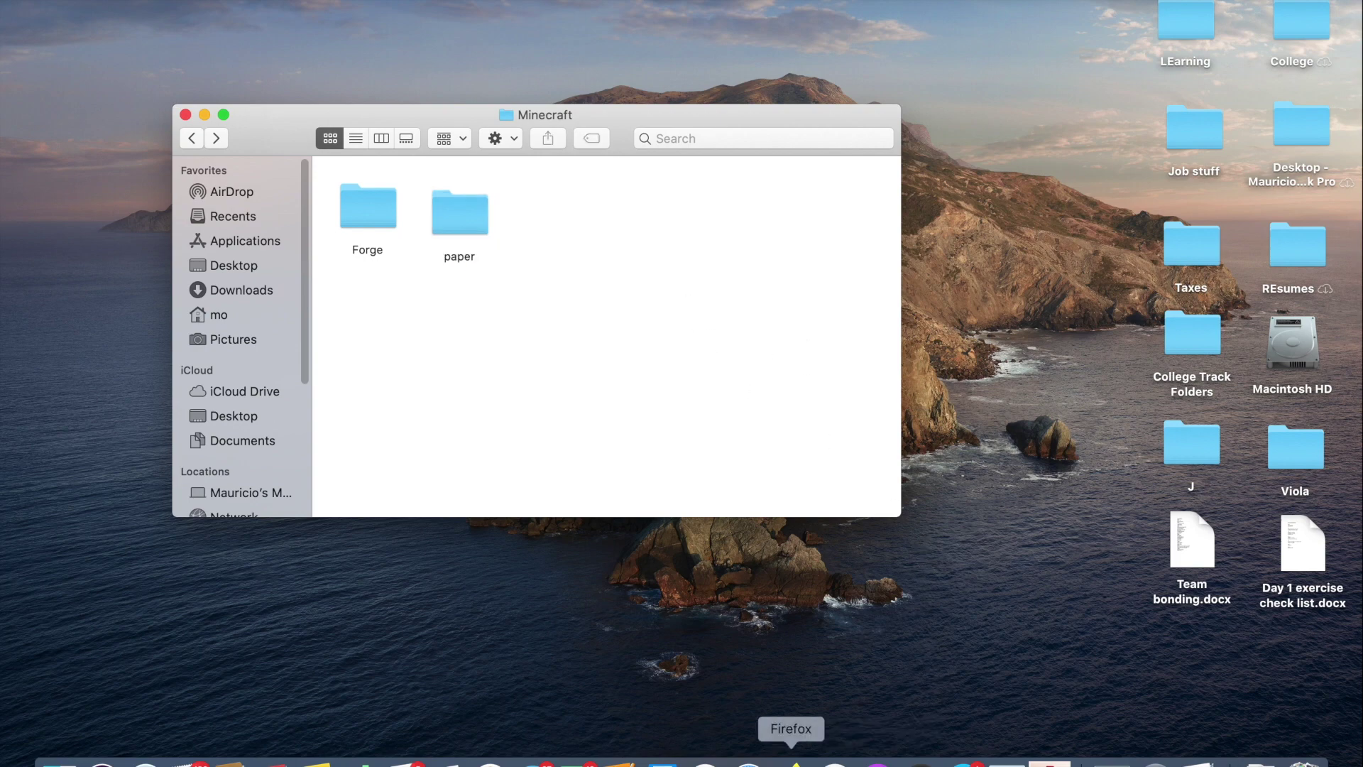
{"action": "left_click", "coordinate": [434, 205]}
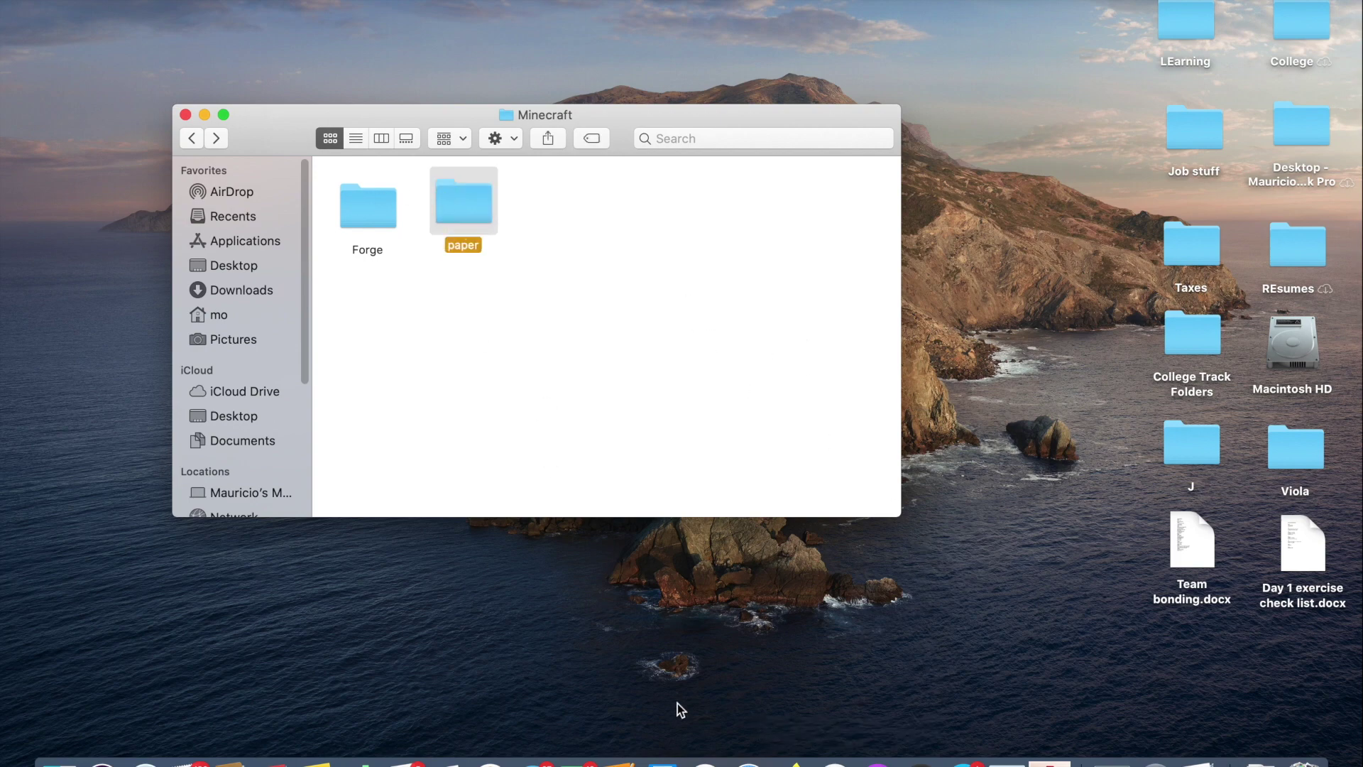
Switch to Firefox, search for "papermc downloads" in a new tab and open the PaperMC Downloads page
{"action": "left_click", "coordinate": [790, 758]}
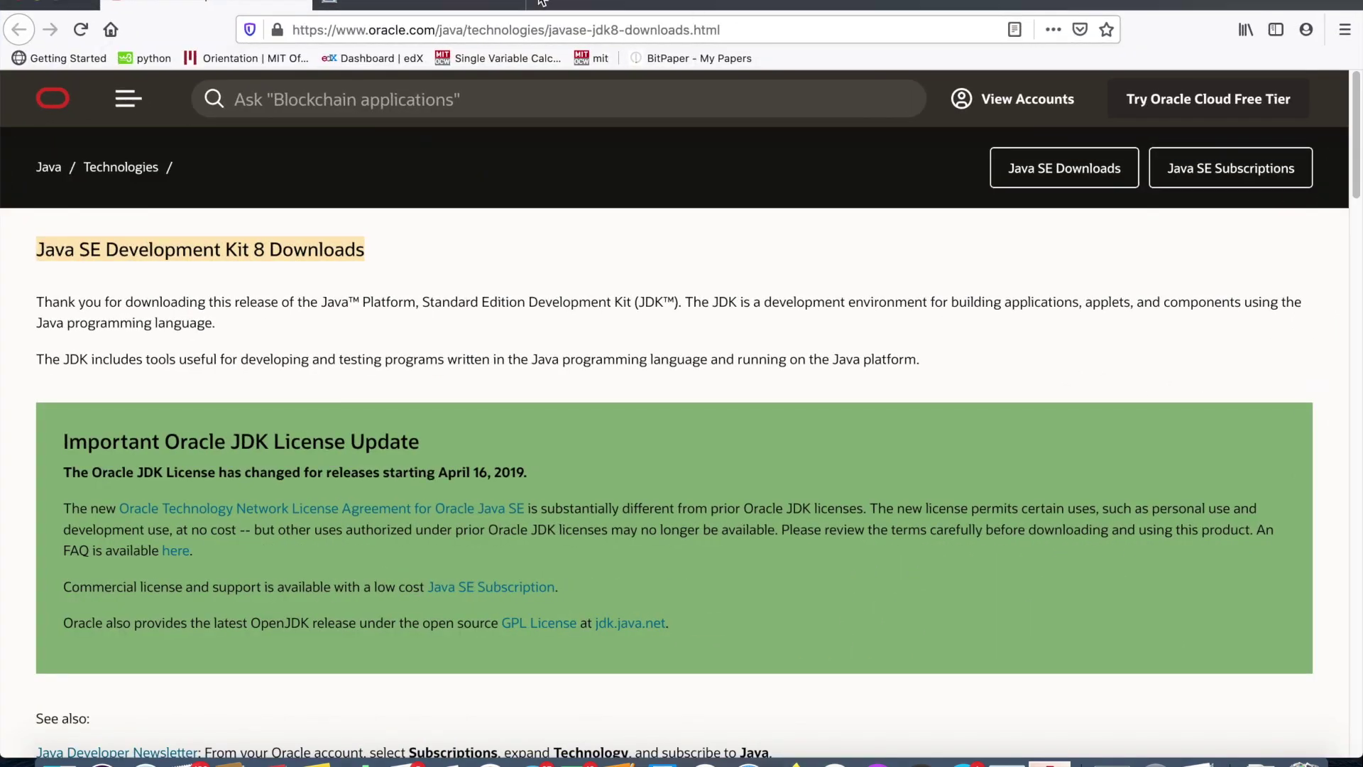
{"action": "key", "text": "super+t"}
{"action": "type", "text": "papermc"}
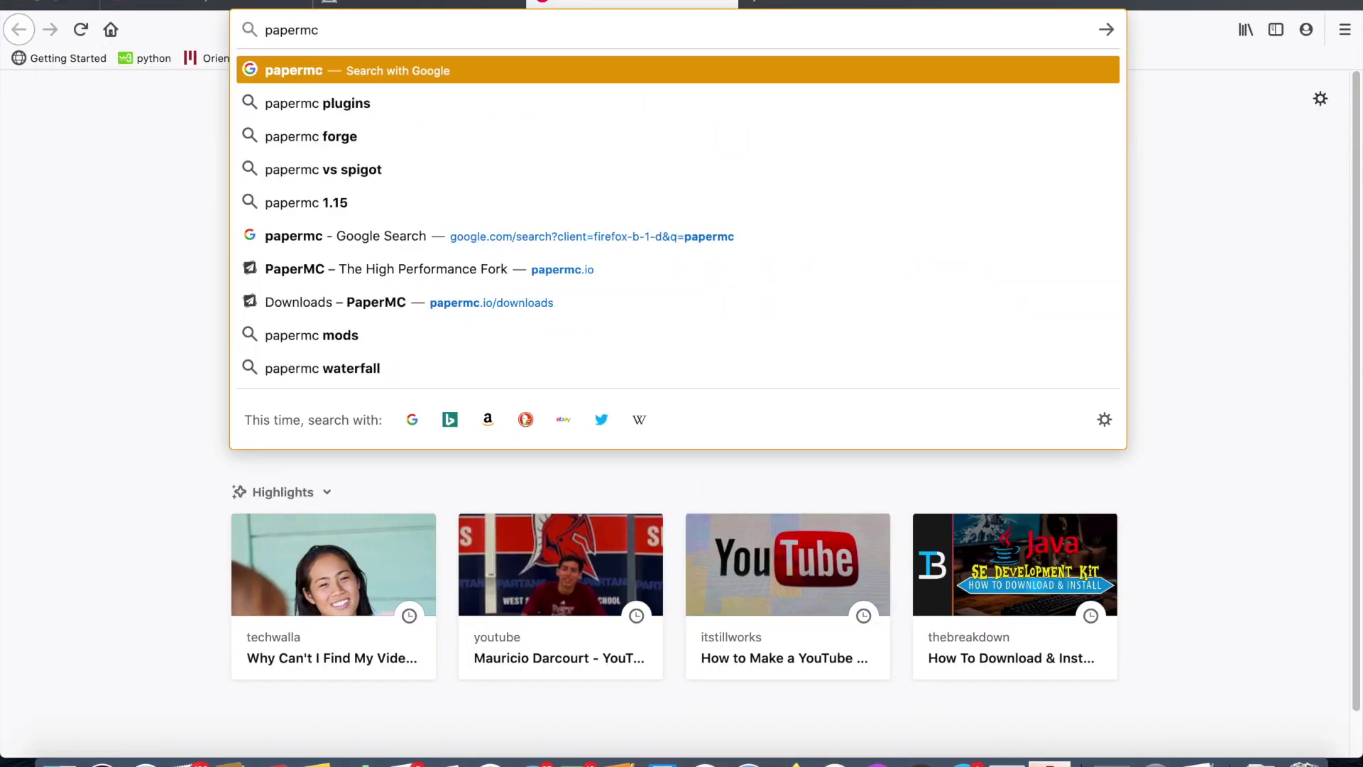
{"action": "type", "text": " downloads"}
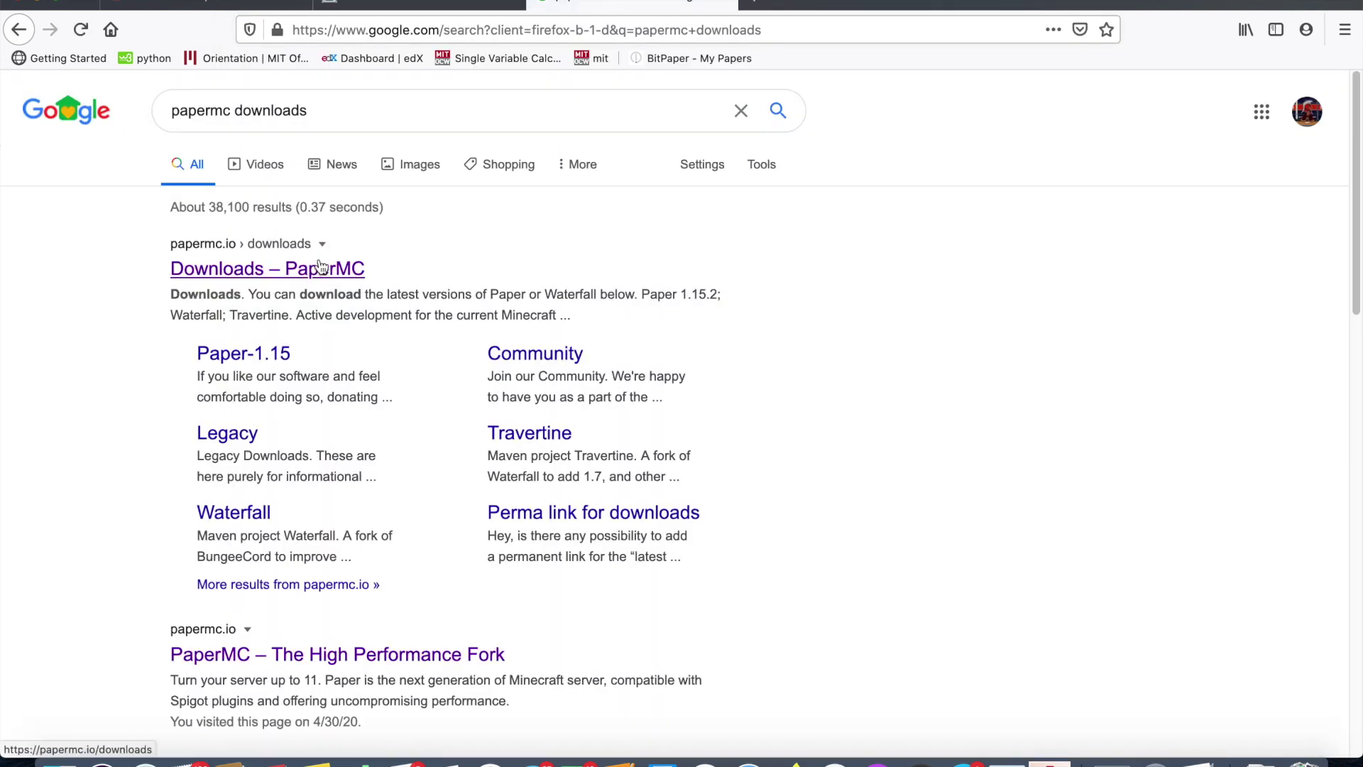
{"action": "left_click", "coordinate": [320, 268]}
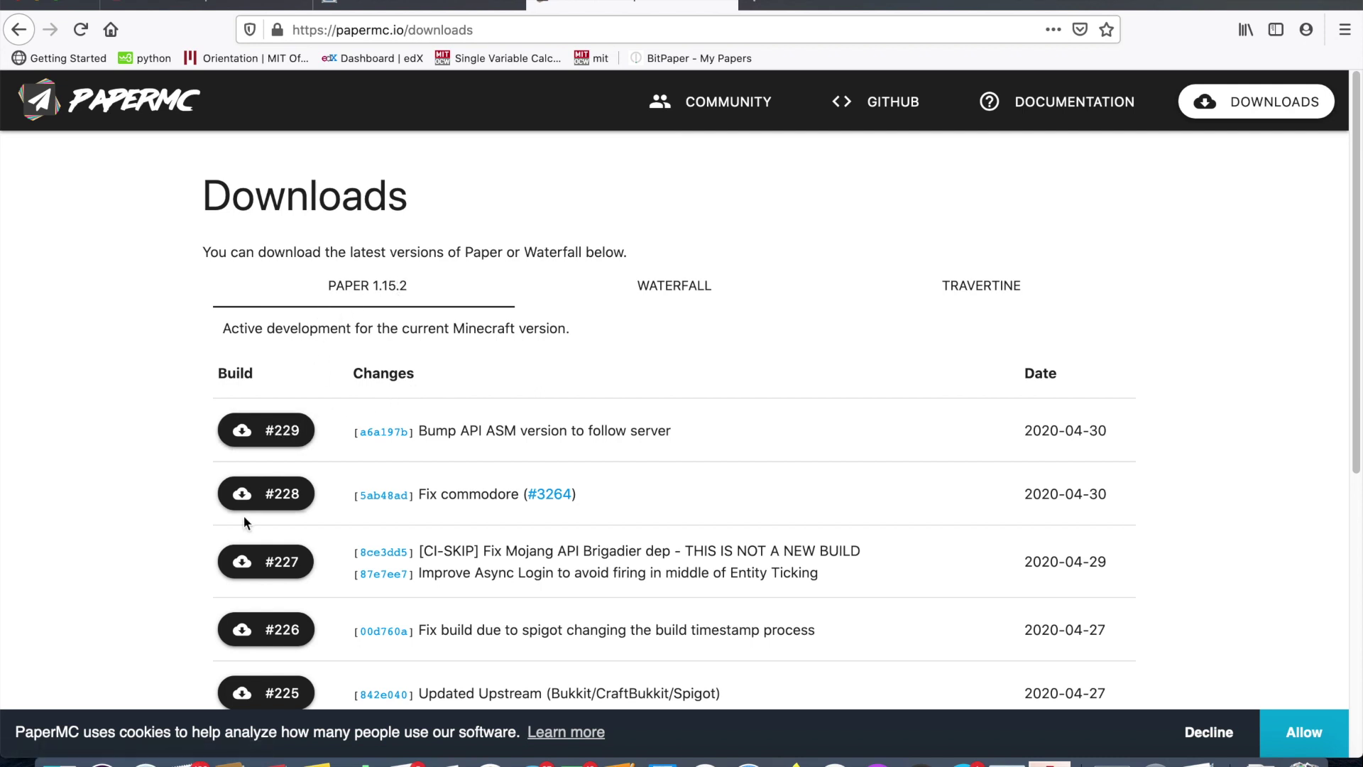
Download Paper 1.15.2 build #229, saving paper-229.jar, and minimize the browser window
{"action": "left_click", "coordinate": [282, 430]}
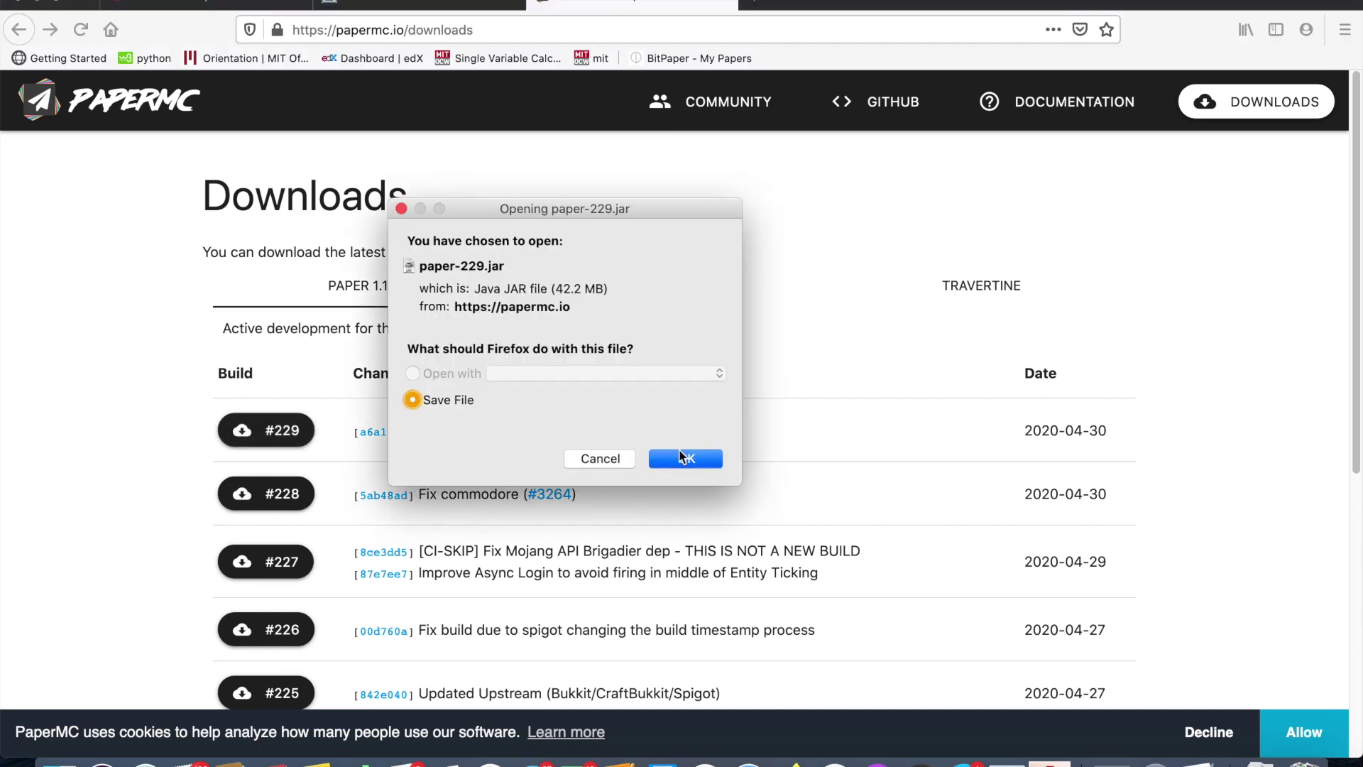
{"action": "left_click", "coordinate": [682, 458]}
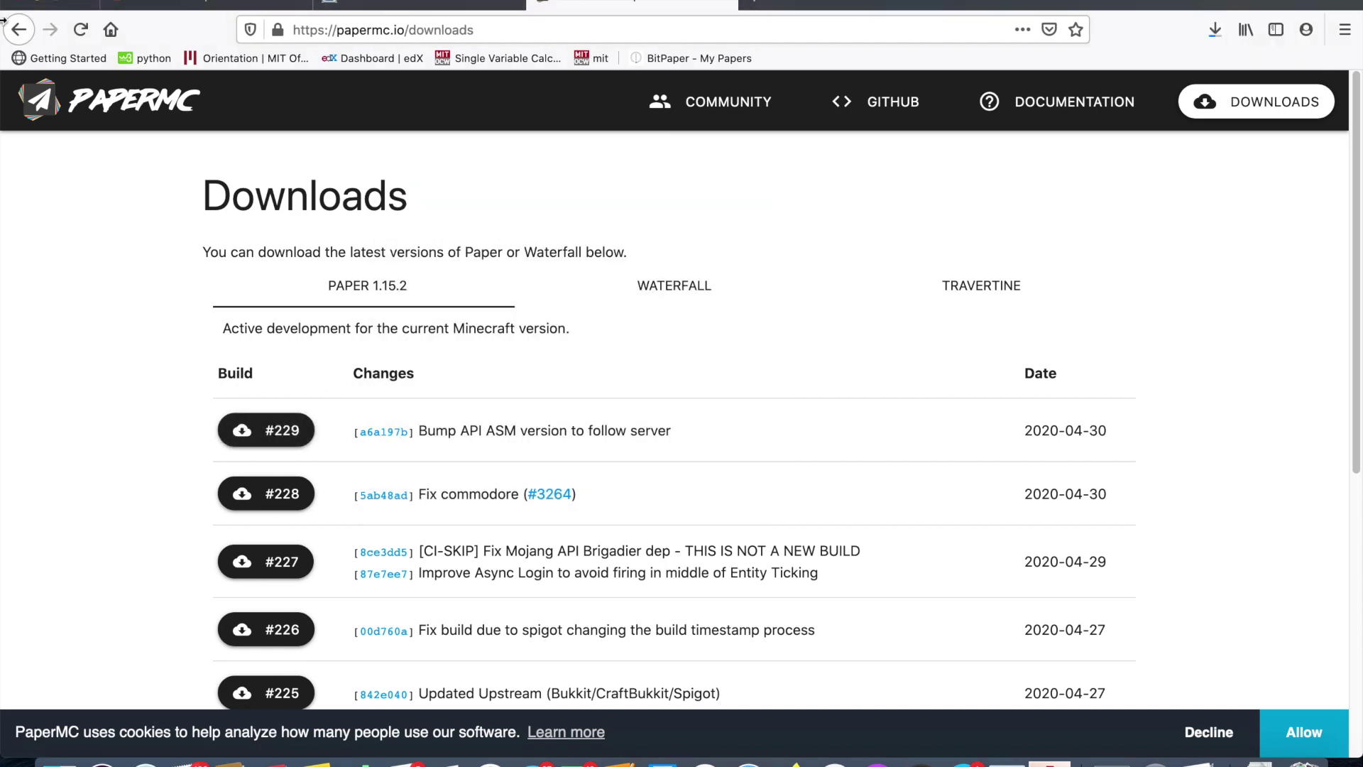
{"action": "left_click", "coordinate": [45, 6]}
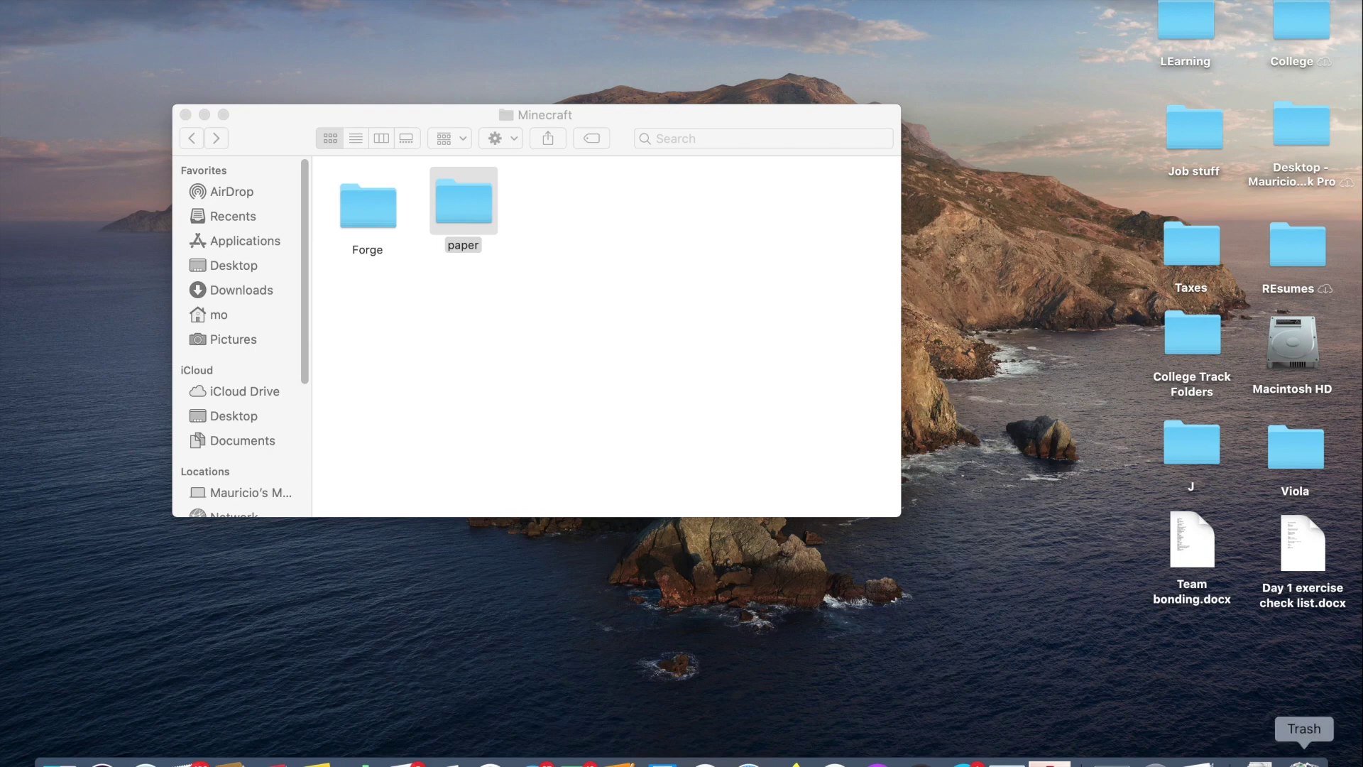
Move paper-229.jar from the Downloads stack into the paper folder and open that folder
{"action": "left_click", "coordinate": [1261, 761]}
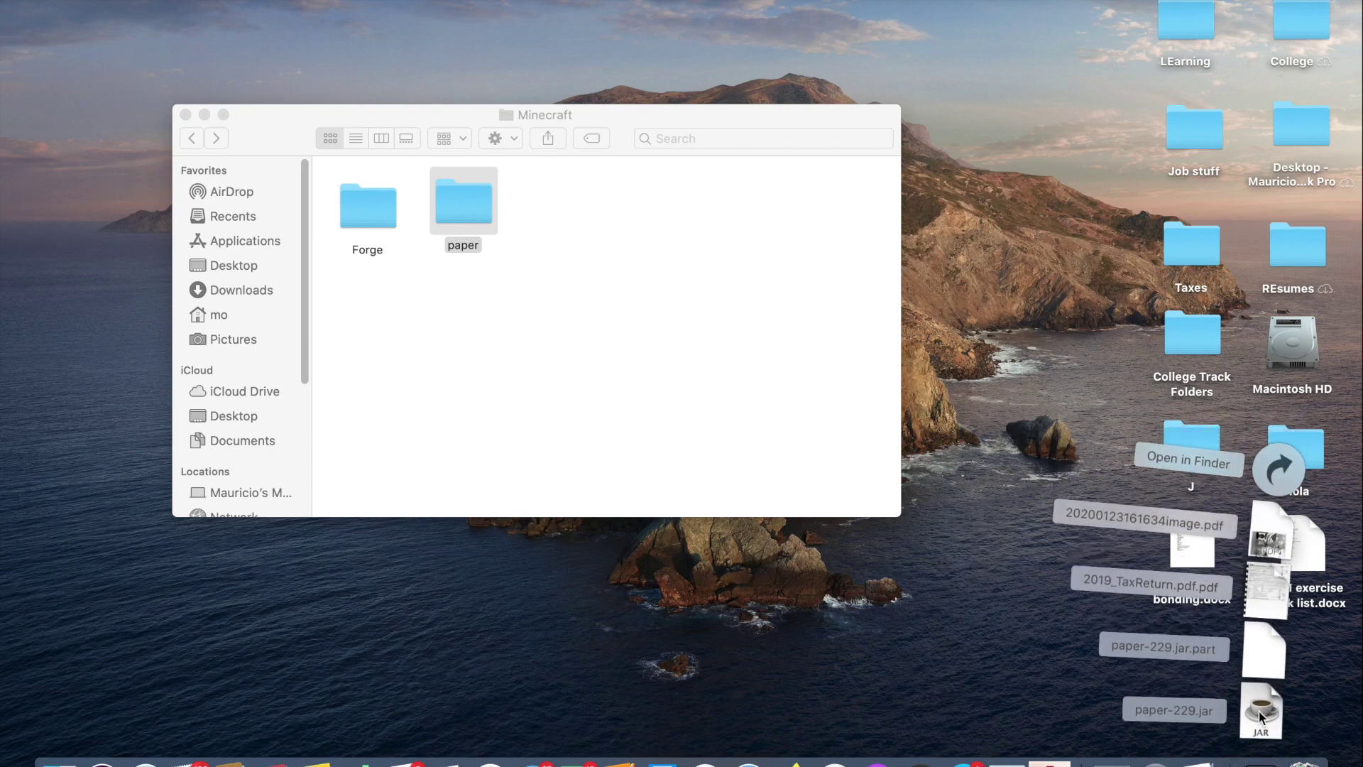
{"action": "left_click_drag", "start_coordinate": [1268, 710], "coordinate": [476, 202]}
{"action": "double_click", "coordinate": [475, 202]}
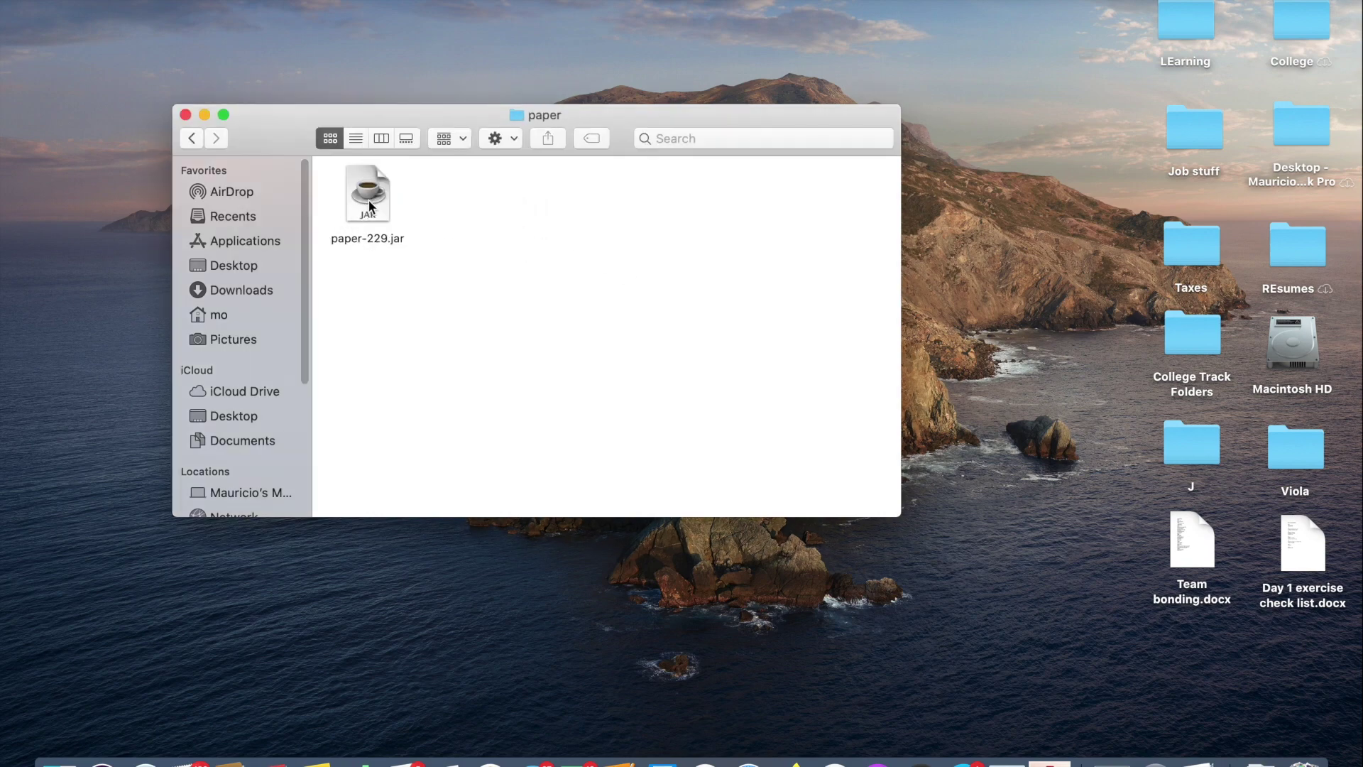
Try to run paper-229.jar from the paper folder and dismiss the macOS security alert
{"action": "left_click", "coordinate": [371, 205]}
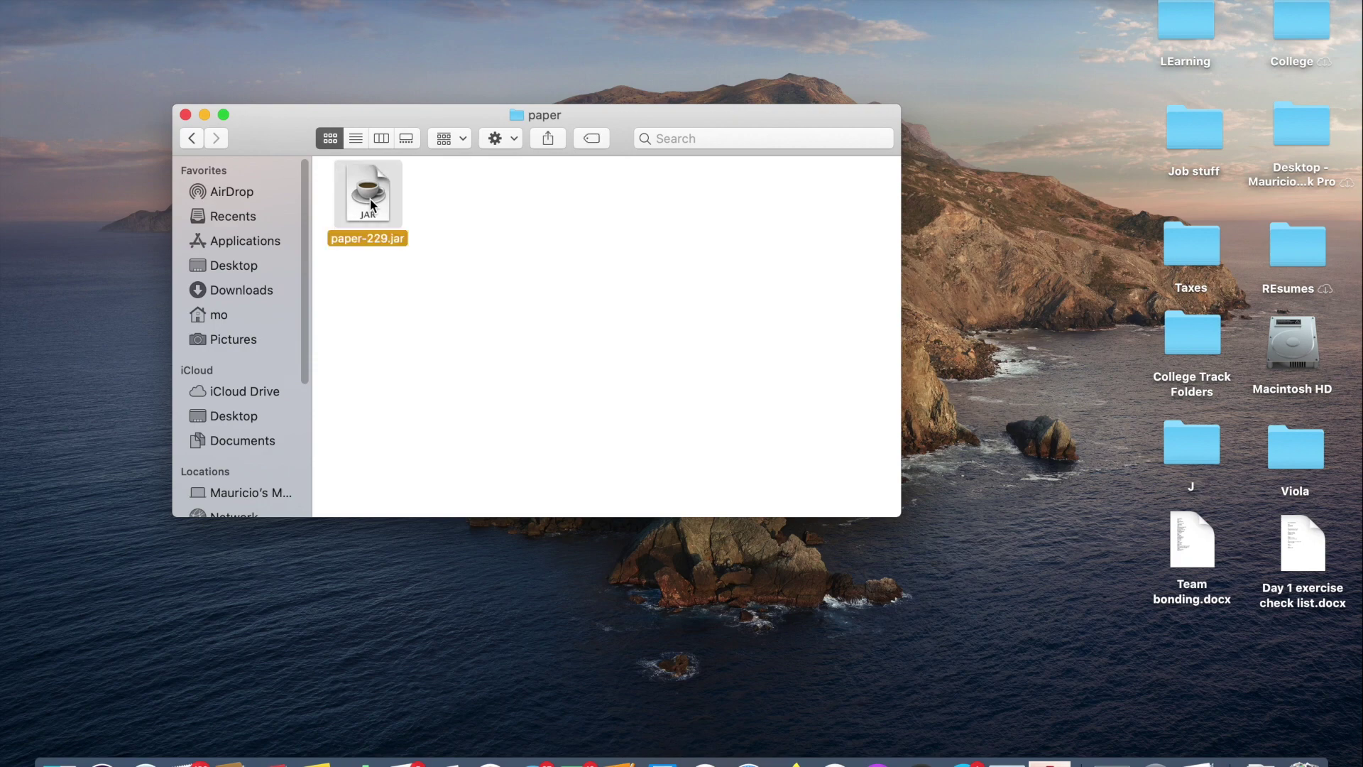
{"action": "double_click", "coordinate": [371, 205]}
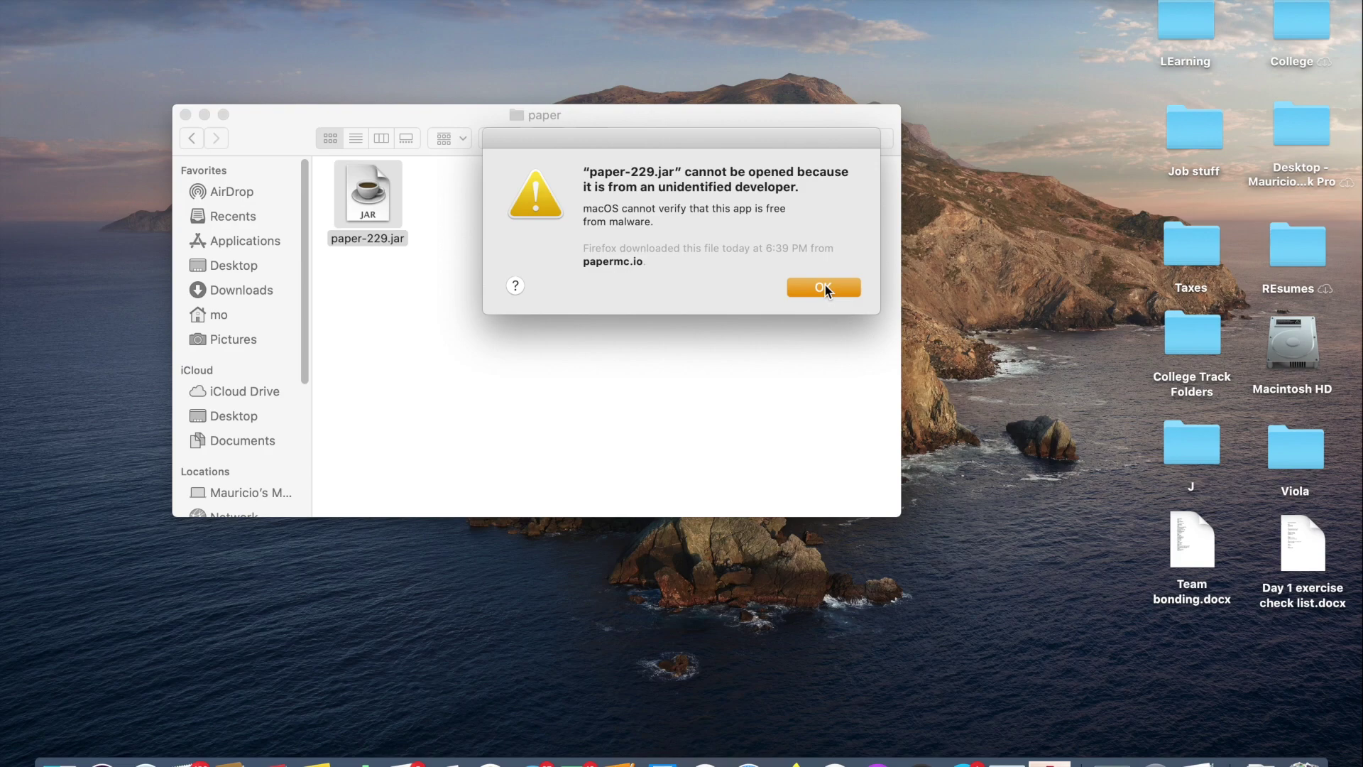
{"action": "left_click", "coordinate": [825, 287]}
Allow the blocked paper-229.jar to open in the Security & Privacy settings of System Preferences, and close the settings
{"action": "left_click", "coordinate": [146, 758]}
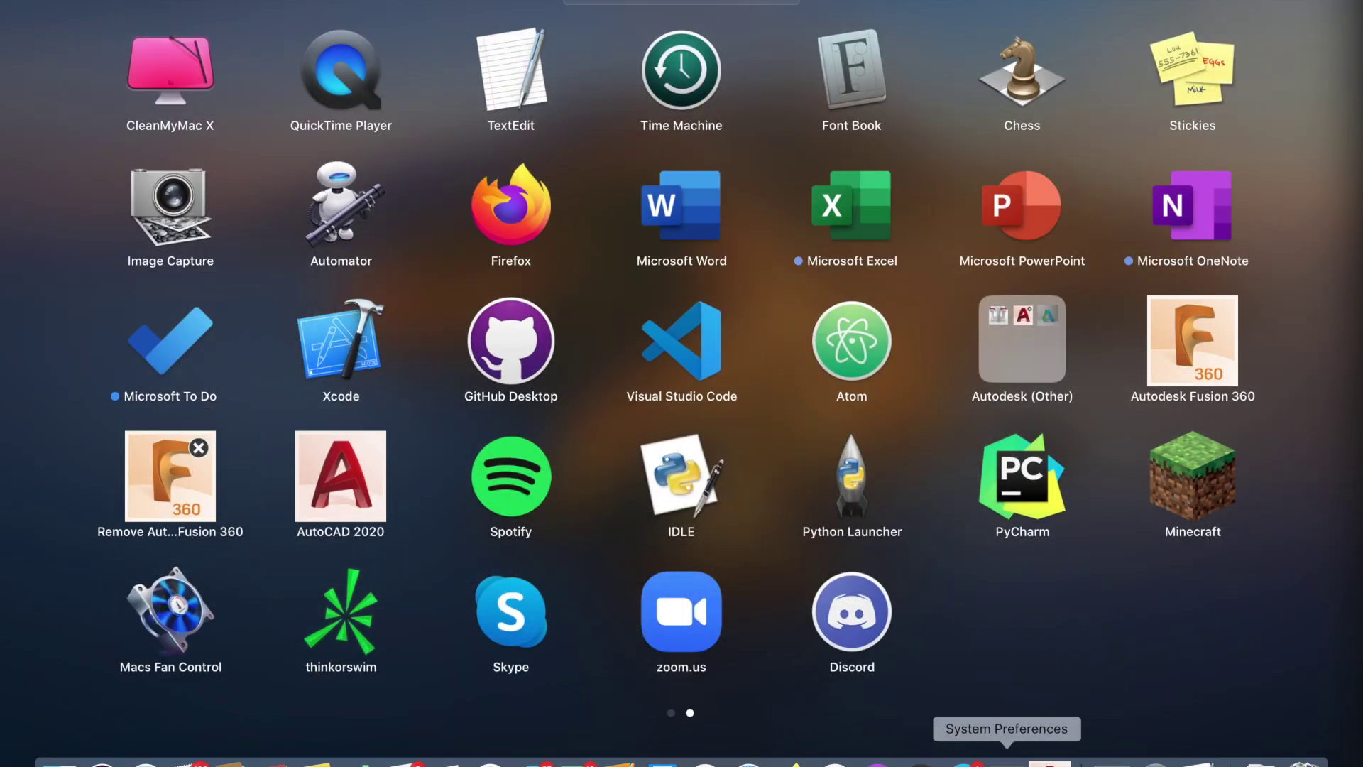
{"action": "left_click", "coordinate": [1007, 758]}
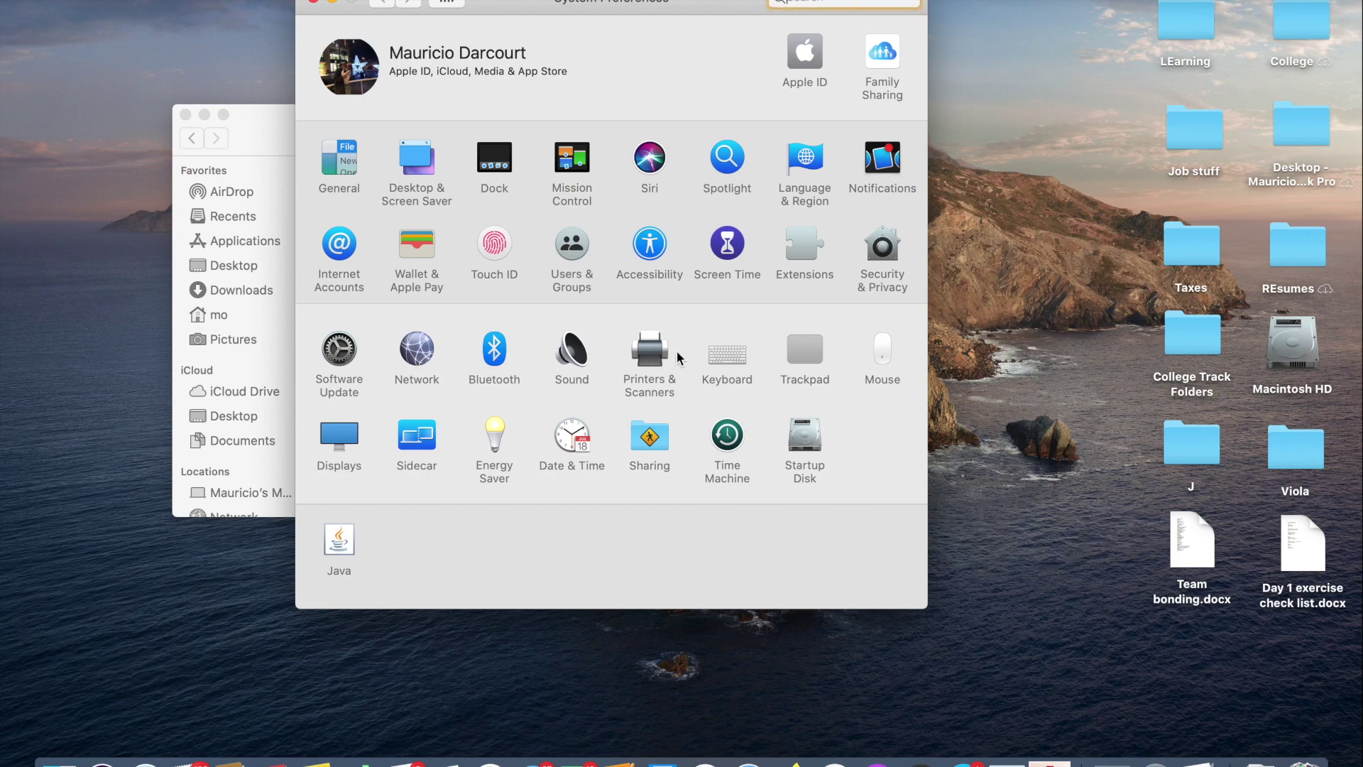
{"action": "left_click", "coordinate": [881, 254]}
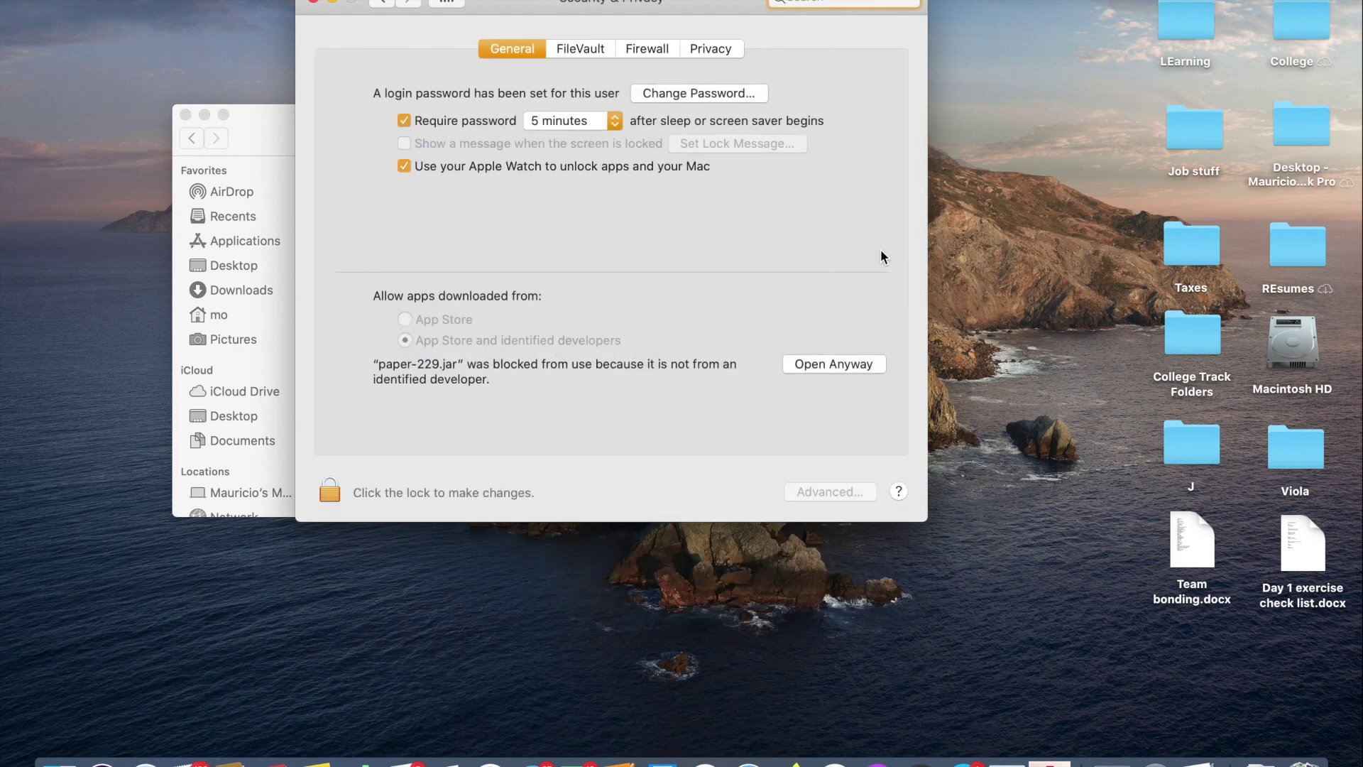
{"action": "left_click", "coordinate": [867, 364]}
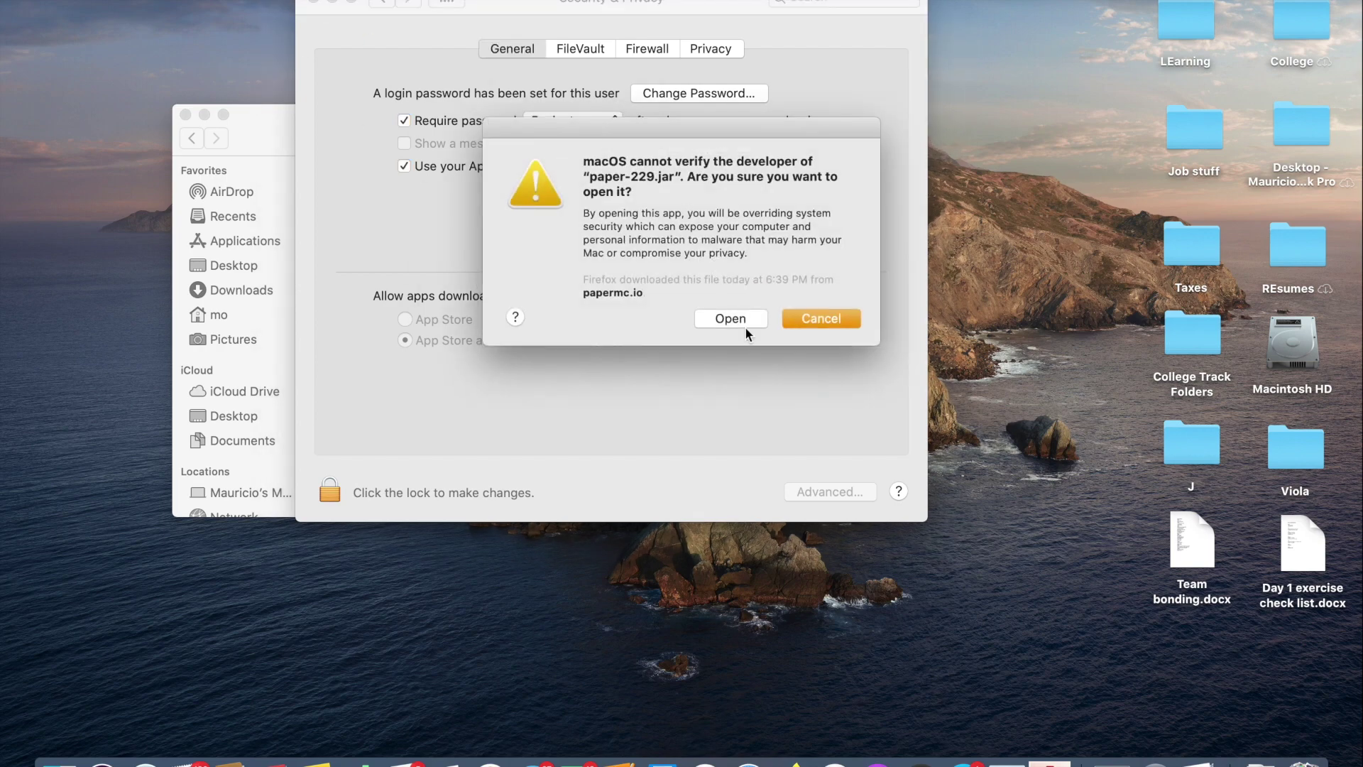
{"action": "left_click", "coordinate": [744, 324]}
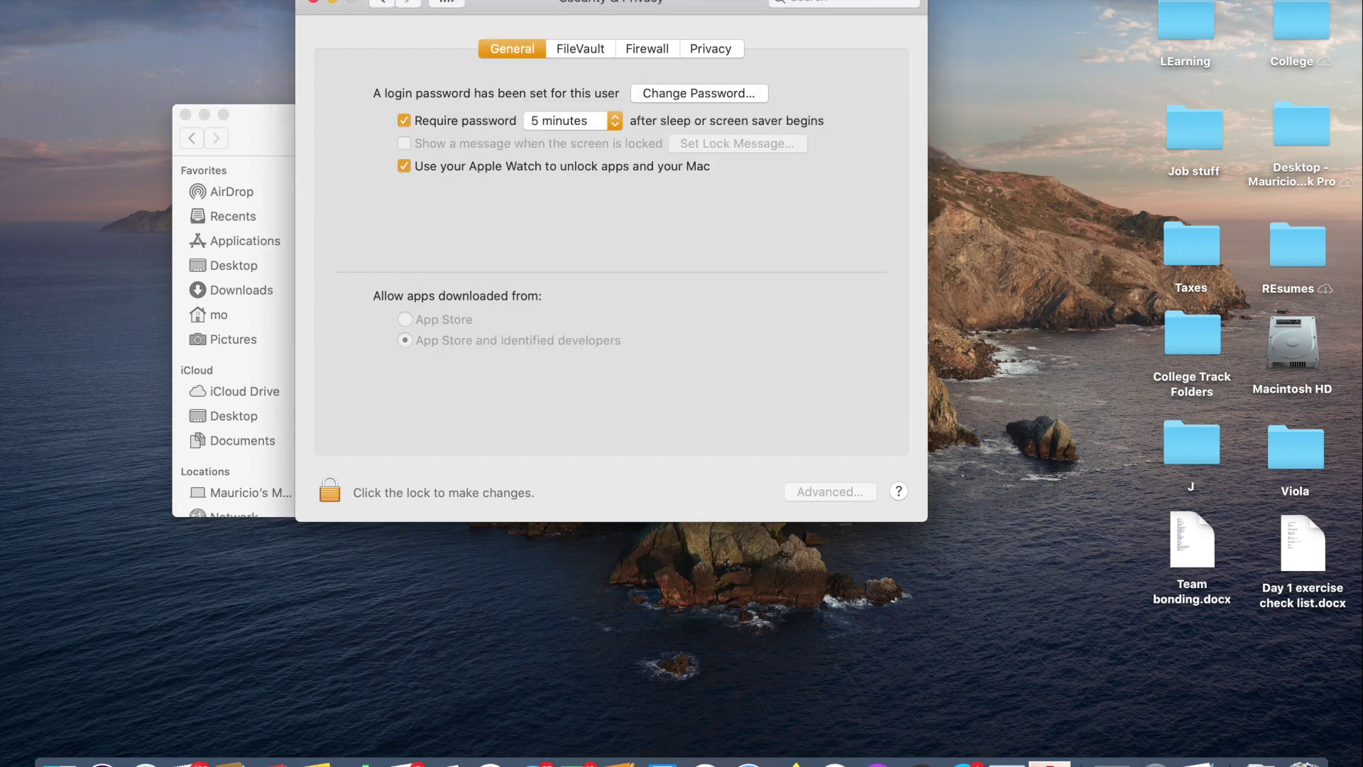
{"action": "left_click", "coordinate": [313, 2]}
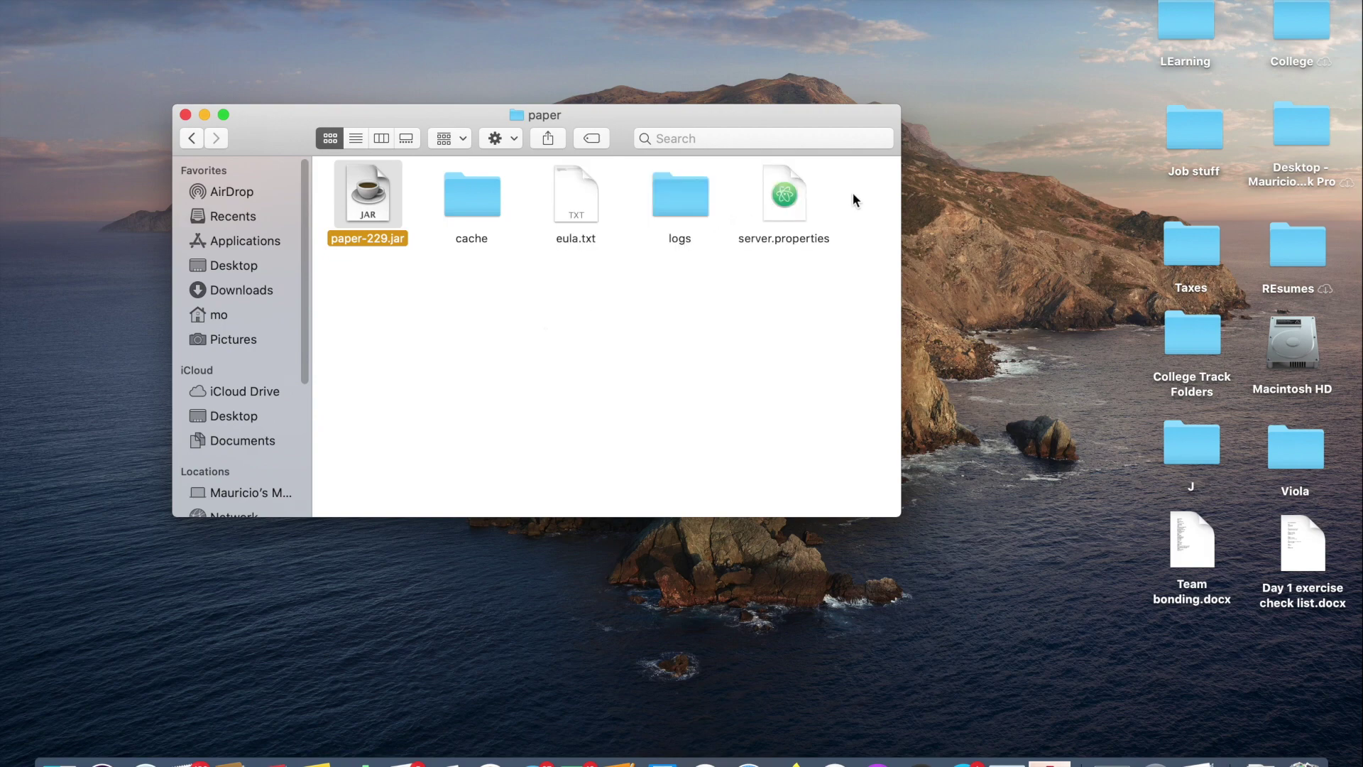
Open eula.txt in TextEdit, set eula to true, save the file and close it
{"action": "right_click", "coordinate": [573, 188]}
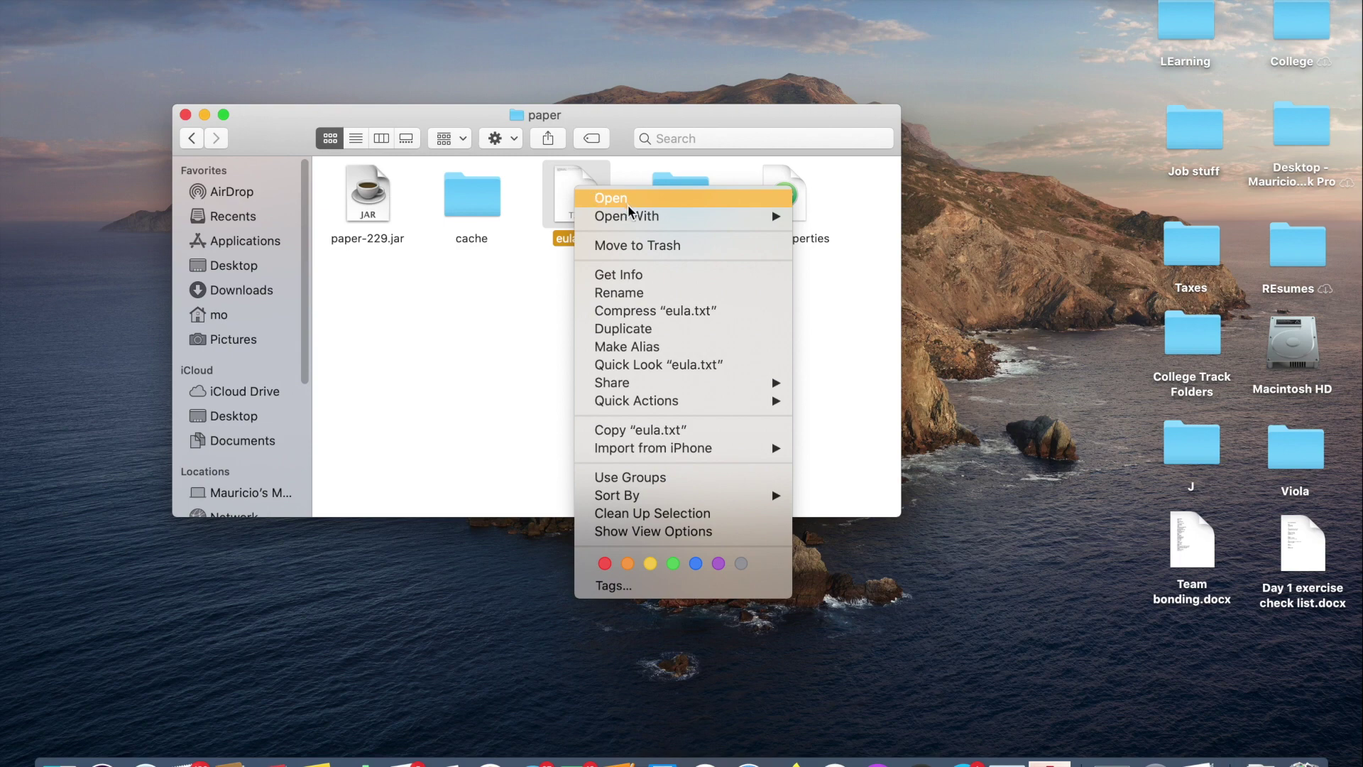
{"action": "mouse_move", "coordinate": [692, 212]}
{"action": "left_click", "coordinate": [888, 208]}
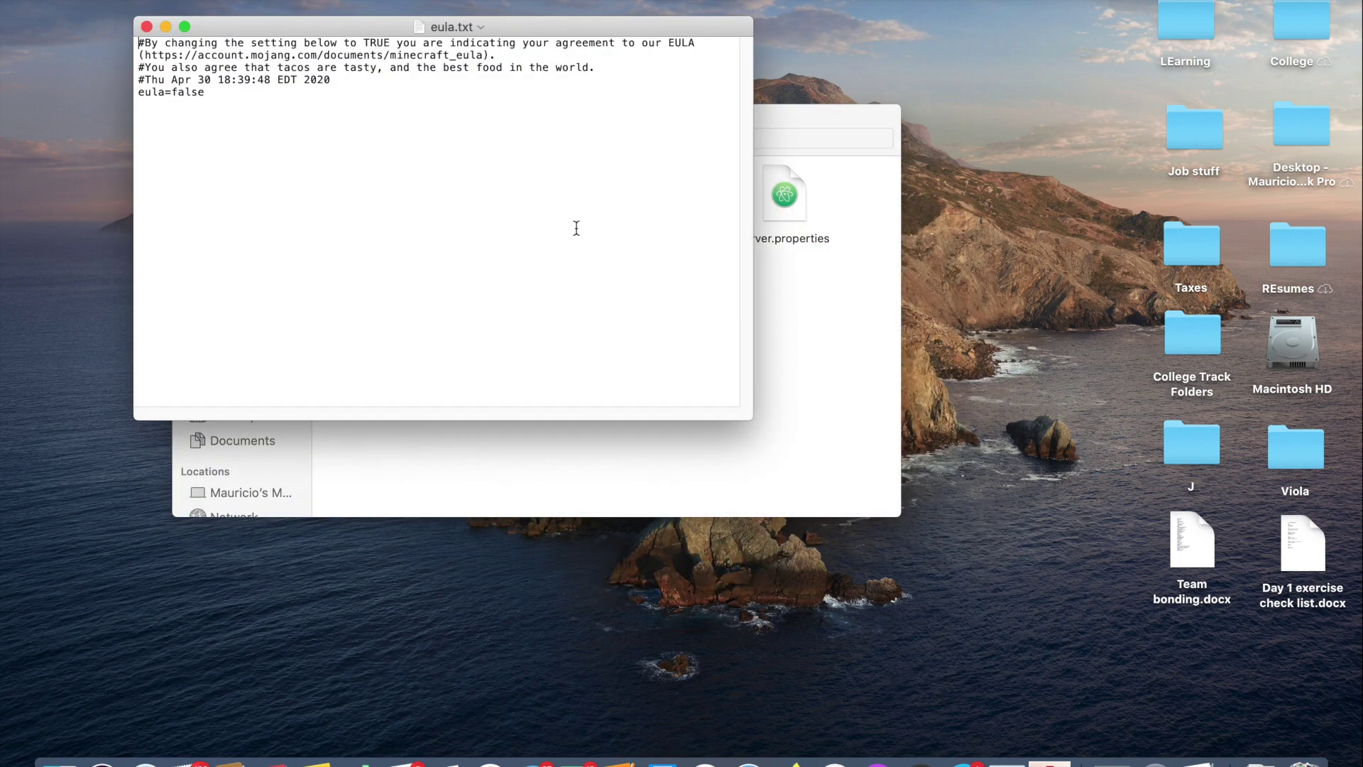
{"action": "left_click_drag", "start_coordinate": [226, 94], "coordinate": [172, 94]}
{"action": "type", "text": "true"}
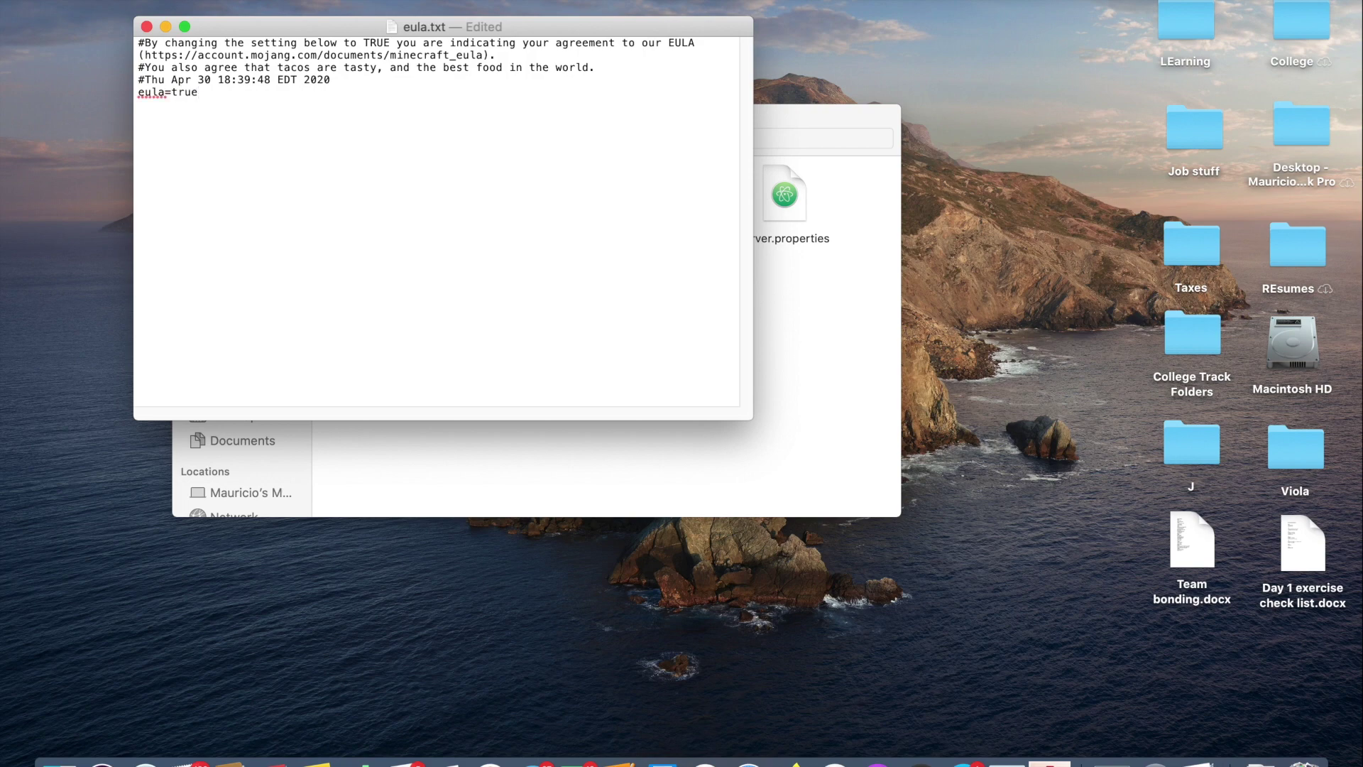
{"action": "key", "text": "super+s"}
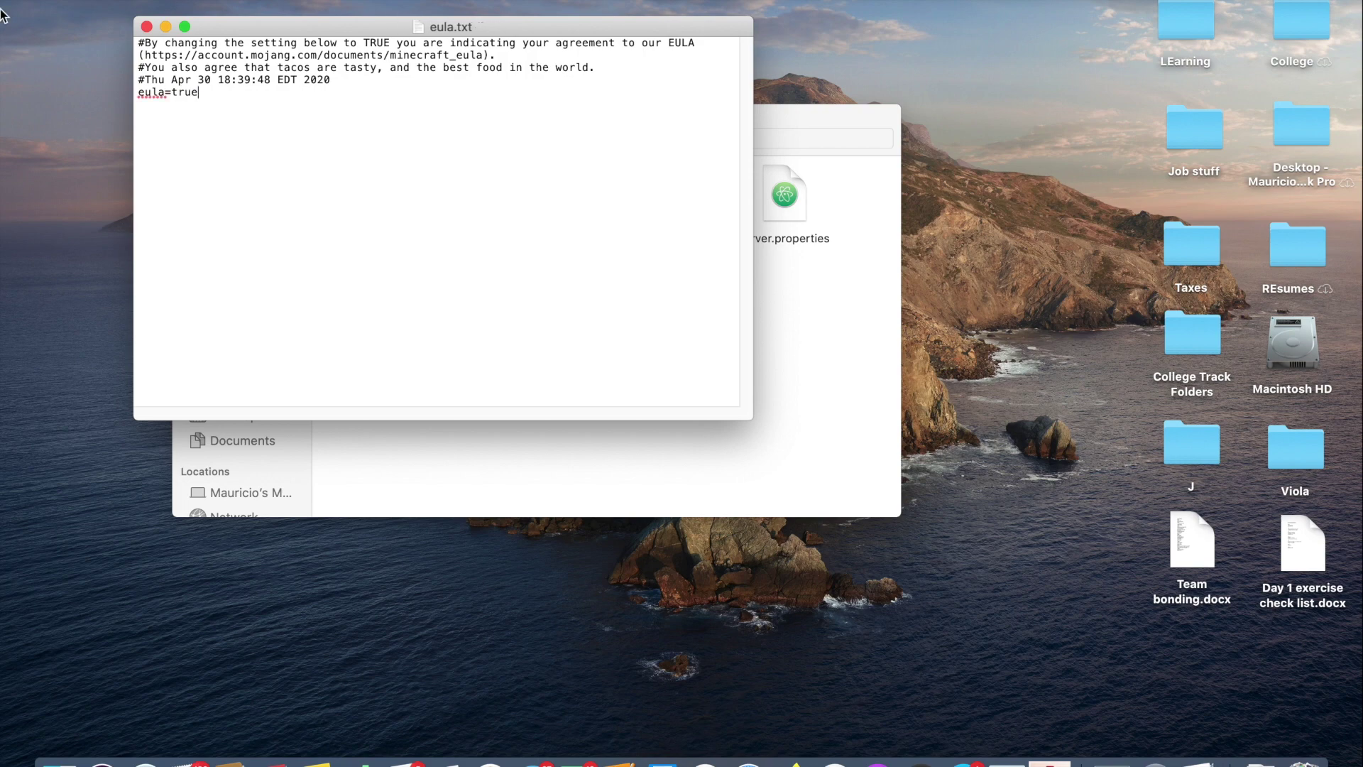
{"action": "left_click", "coordinate": [149, 27]}
{"action": "left_click", "coordinate": [726, 336]}
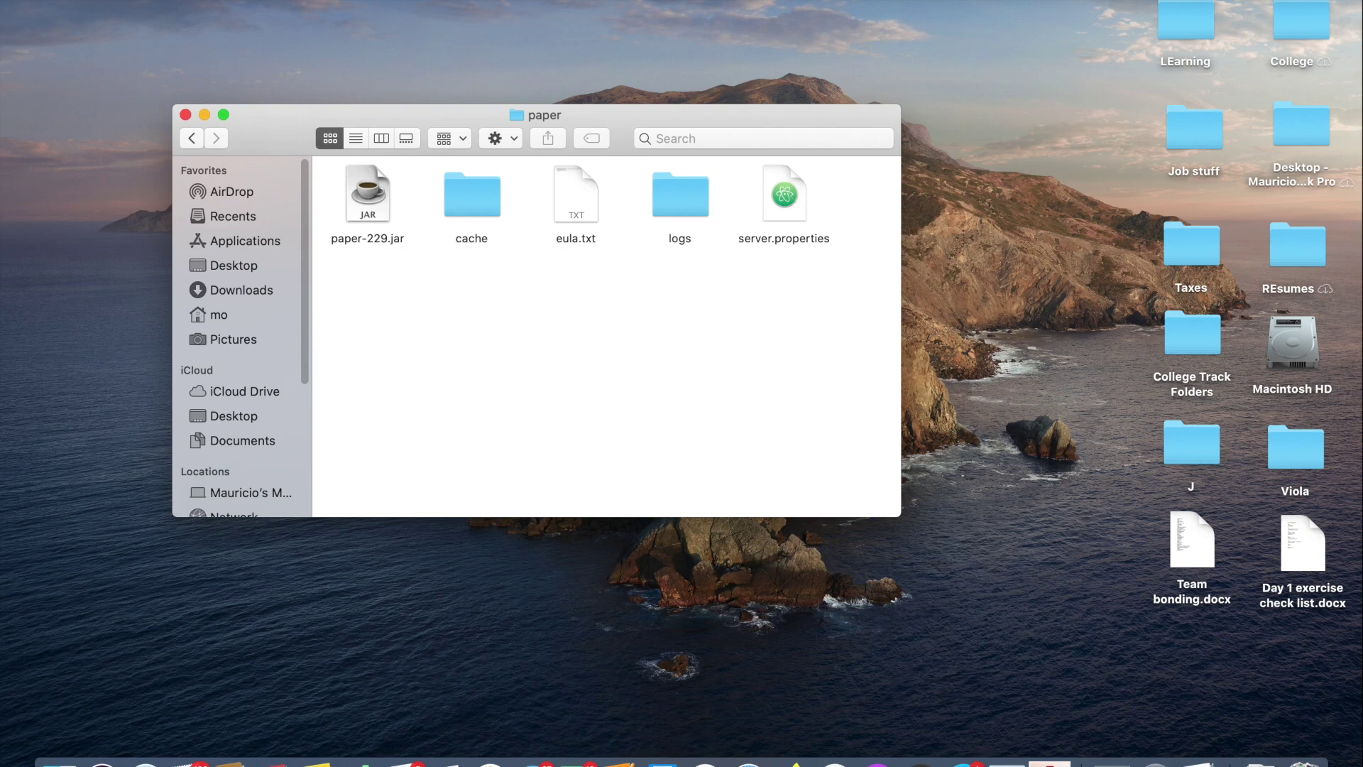
Look up the Mac's Wi-Fi IP address in the Network settings of System Preferences, and close the settings
{"action": "left_click", "coordinate": [17, 0]}
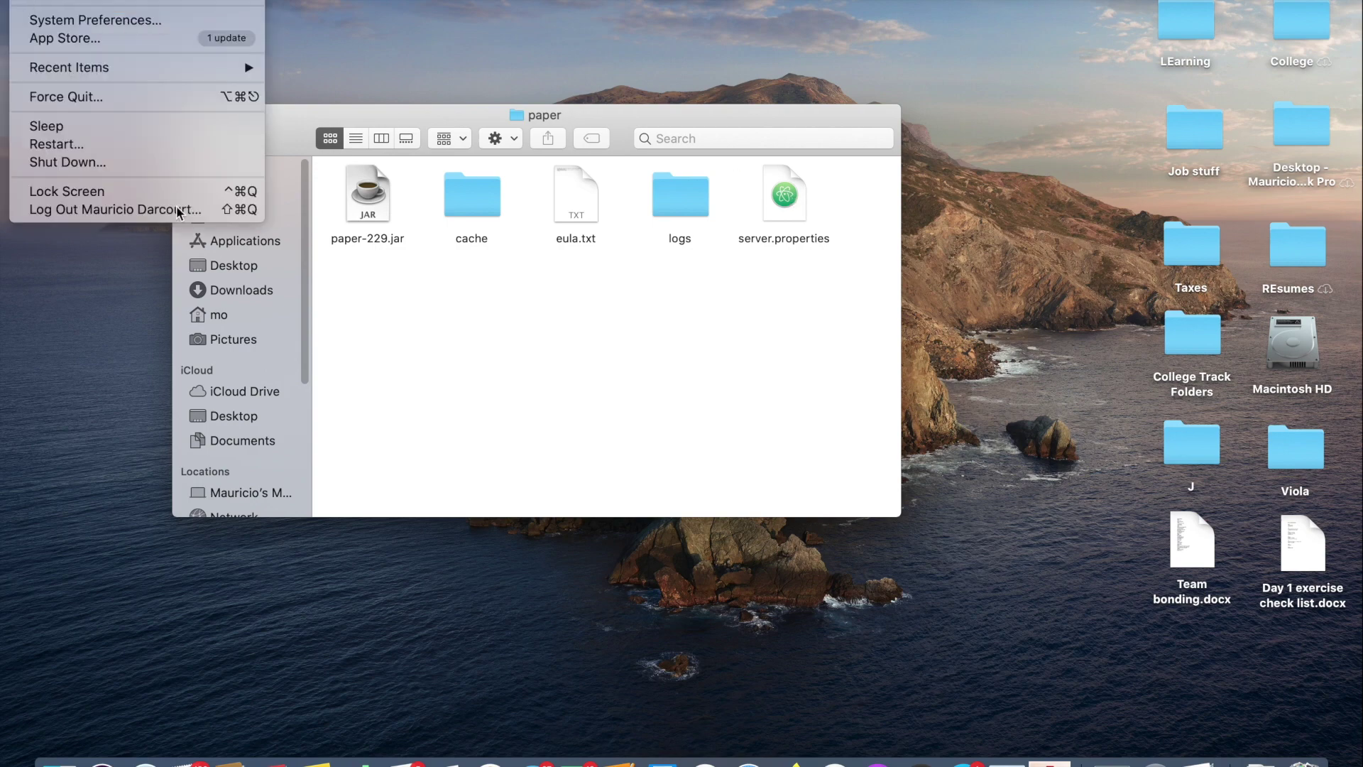
{"action": "left_click", "coordinate": [1116, 571]}
{"action": "left_click", "coordinate": [1007, 759]}
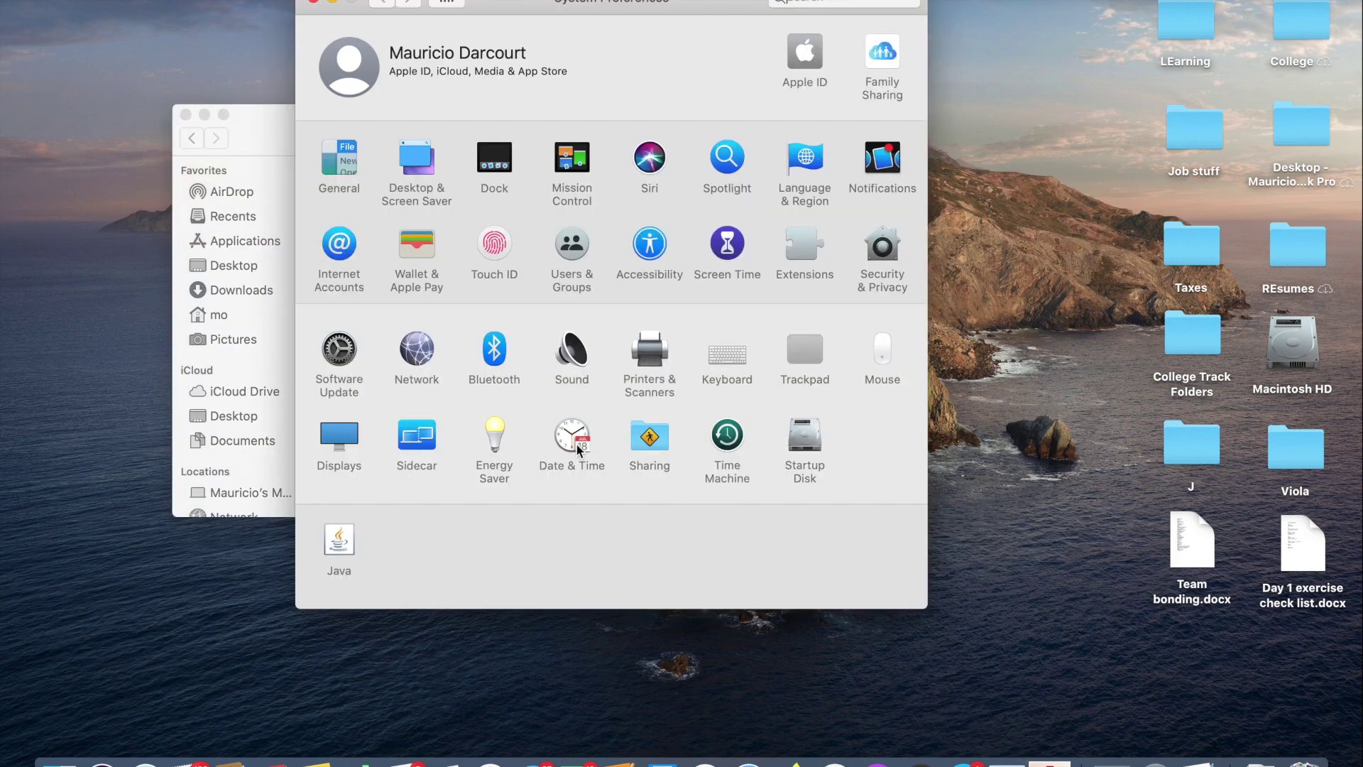
{"action": "left_click", "coordinate": [430, 347]}
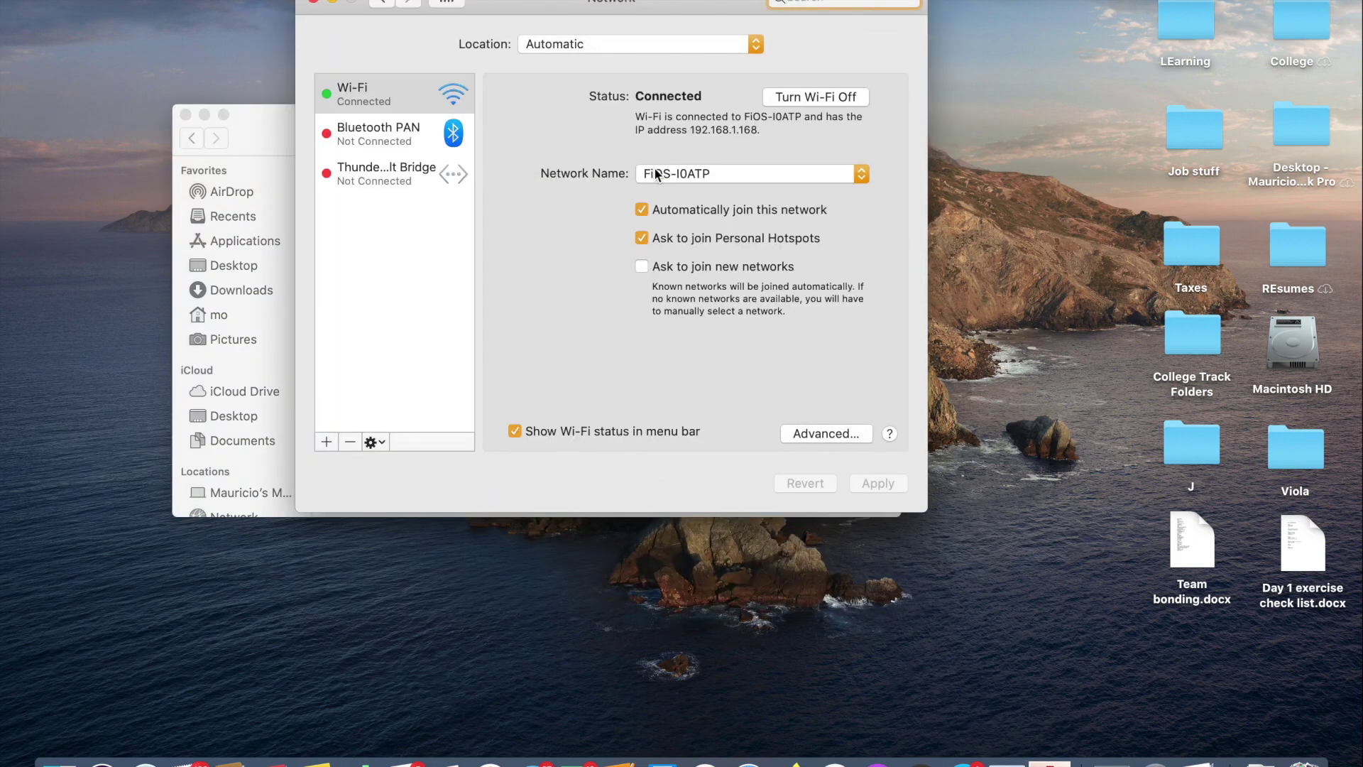
{"action": "left_click_drag", "start_coordinate": [690, 132], "coordinate": [760, 131]}
{"action": "left_click", "coordinate": [314, 1]}
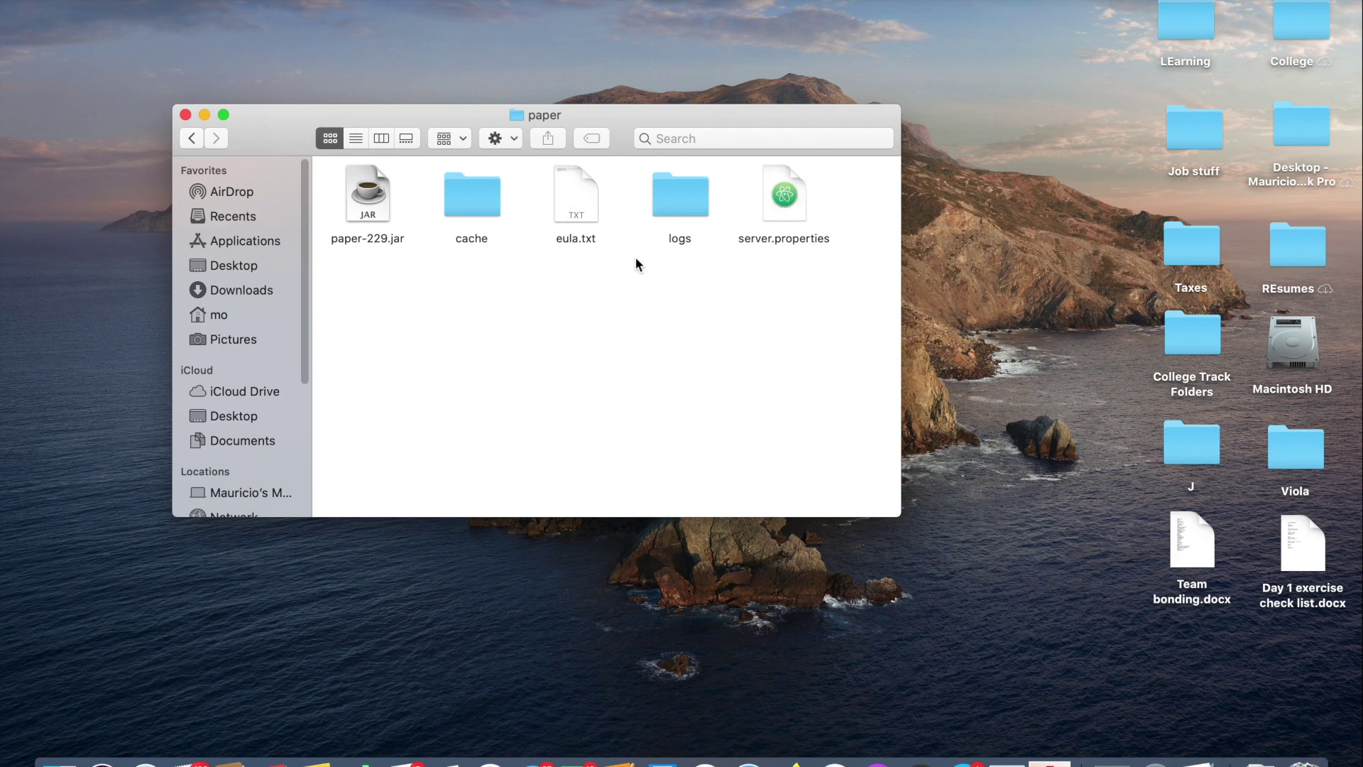
{"action": "right_click", "coordinate": [381, 304]}
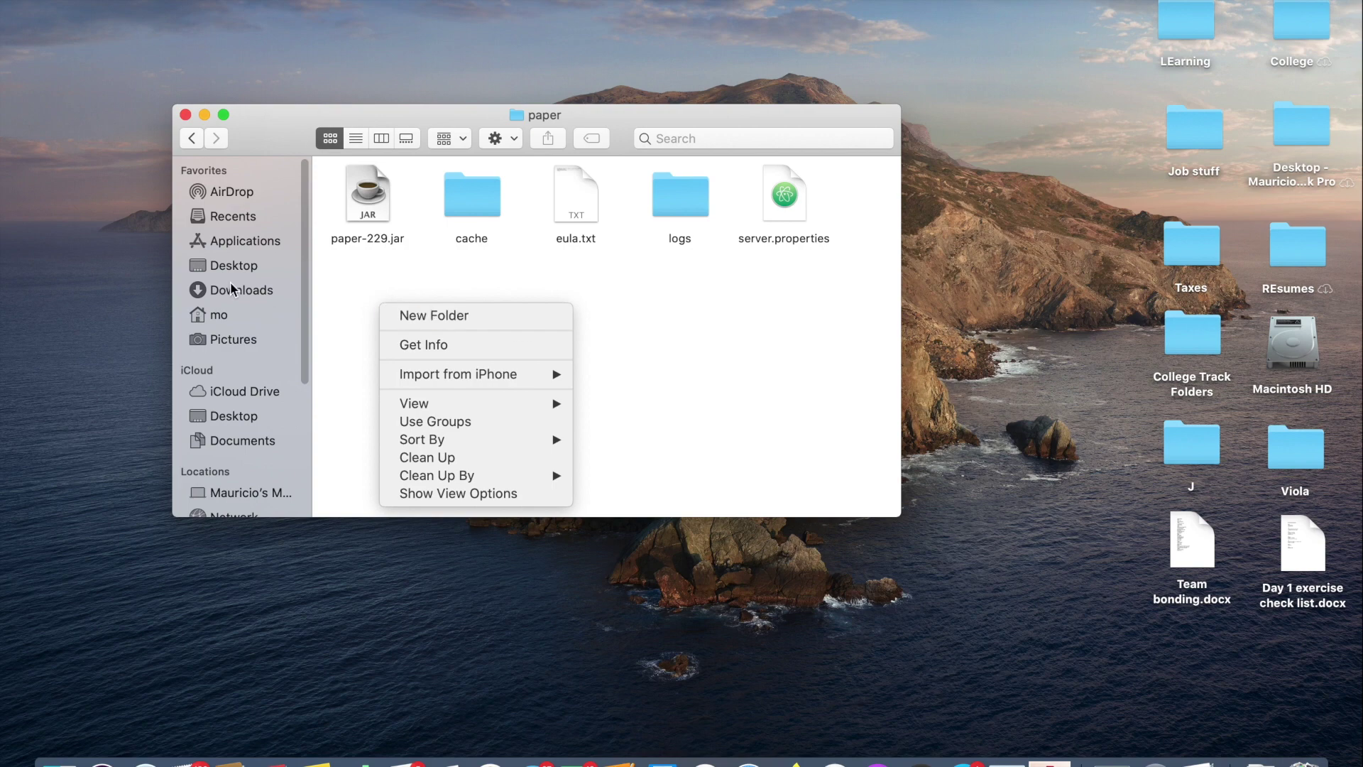
{"action": "left_click", "coordinate": [126, 257]}
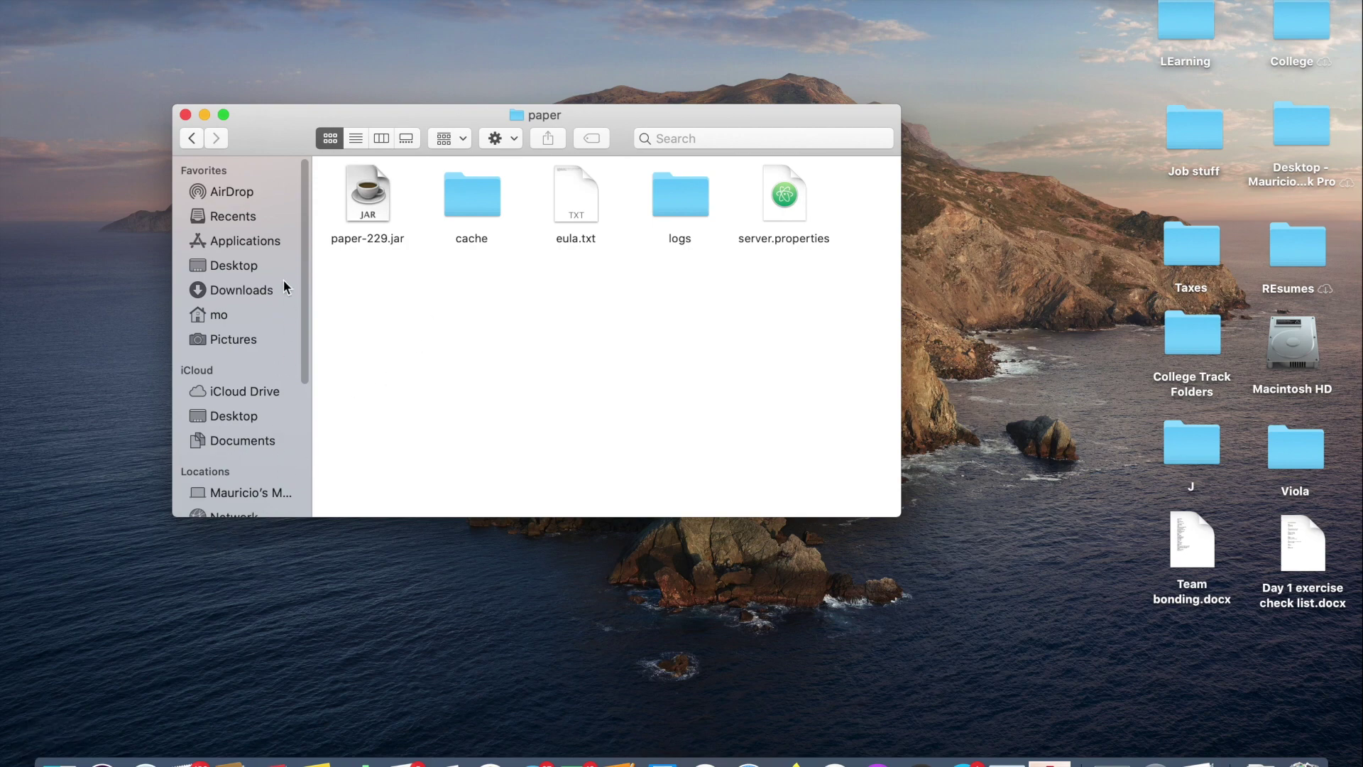
Go back to the Minecraft folder, open the Forge folder and copy its start.command file
{"action": "left_click", "coordinate": [193, 139]}
{"action": "double_click", "coordinate": [356, 227]}
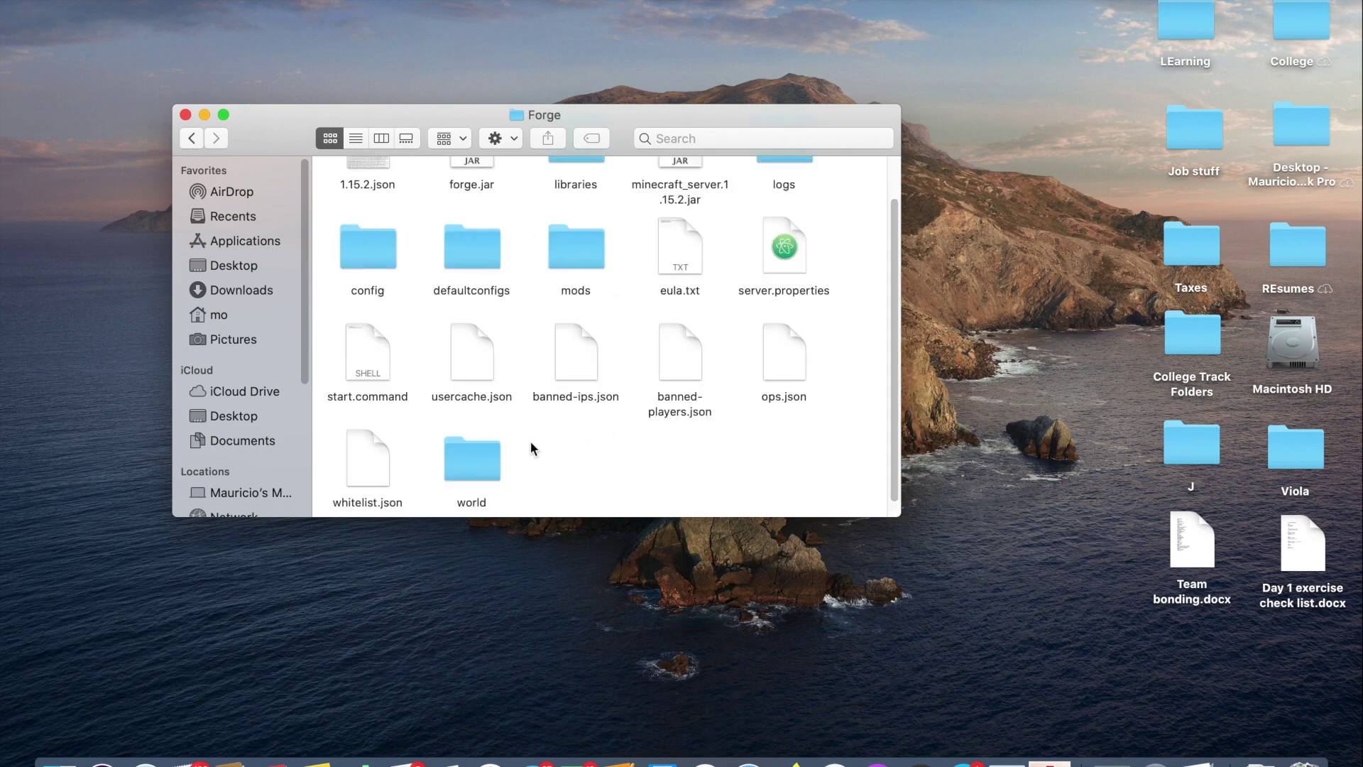
{"action": "scroll", "coordinate": [628, 265], "scroll_direction": "up", "scroll_amount": 2}
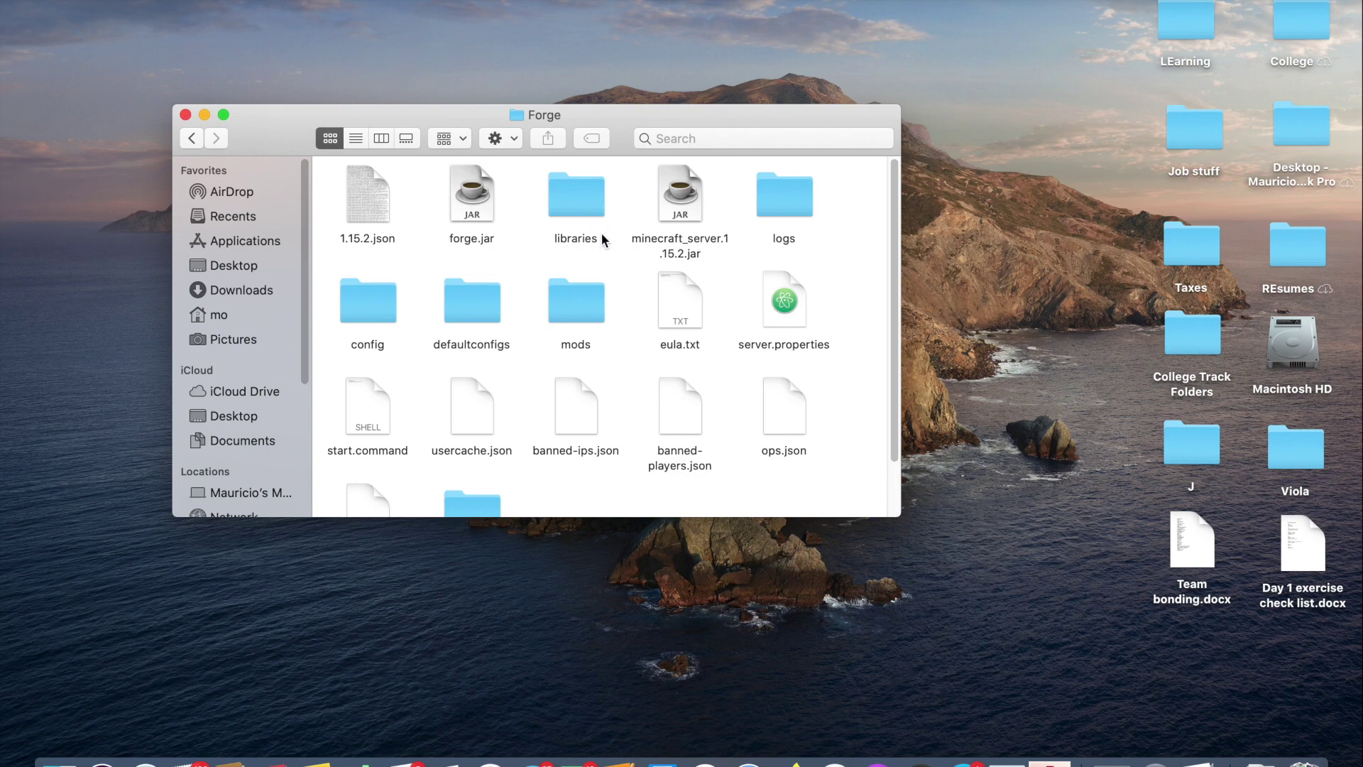
{"action": "scroll", "coordinate": [630, 213], "scroll_direction": "down", "scroll_amount": 2}
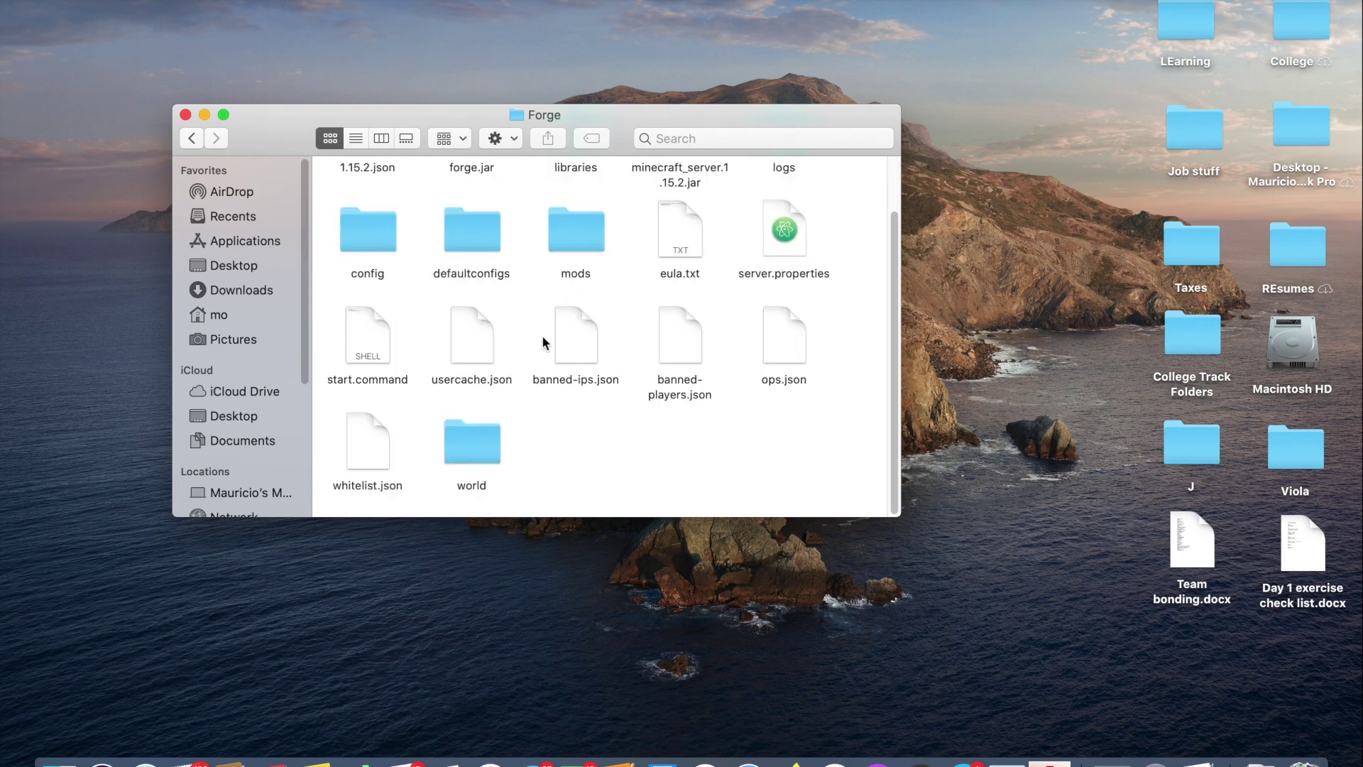
{"action": "scroll", "coordinate": [511, 298], "scroll_direction": "up", "scroll_amount": 2}
{"action": "scroll", "coordinate": [509, 254], "scroll_direction": "down", "scroll_amount": 2}
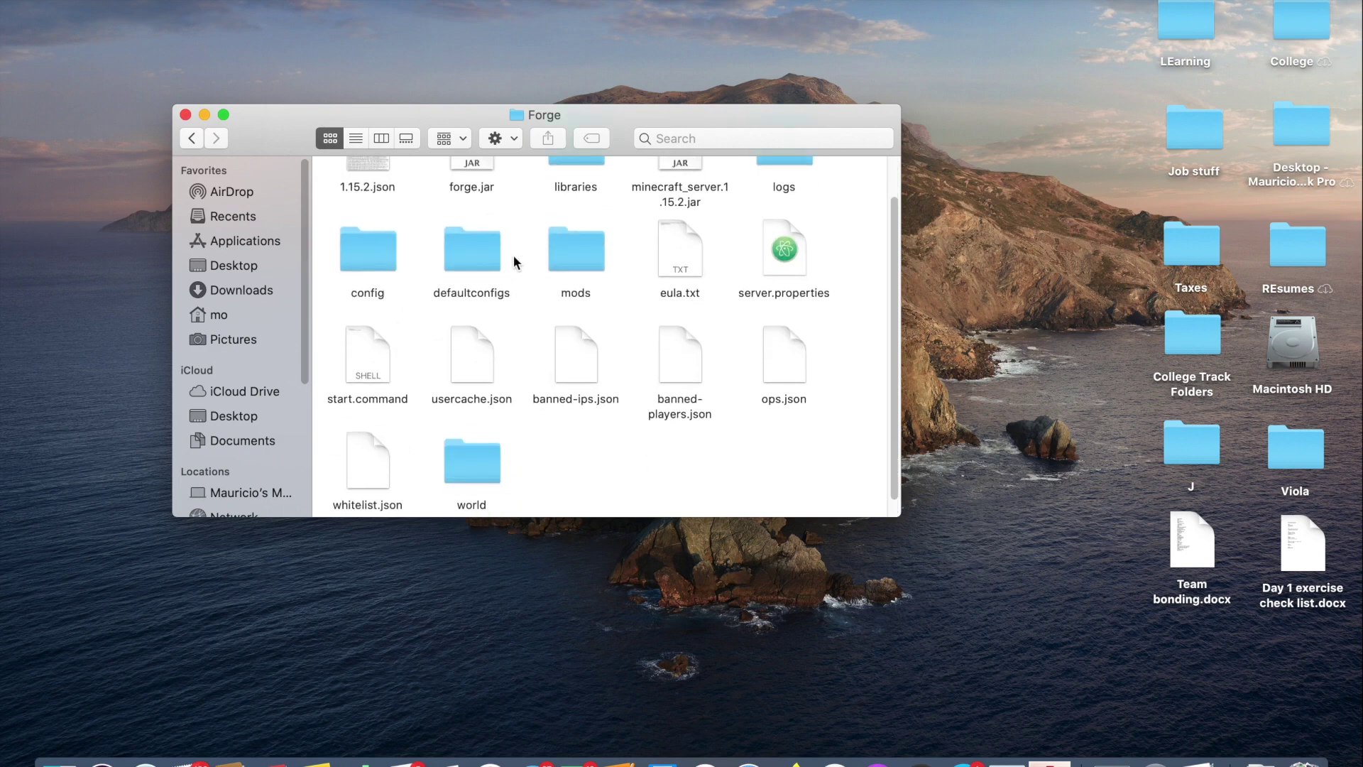
{"action": "right_click", "coordinate": [369, 346]}
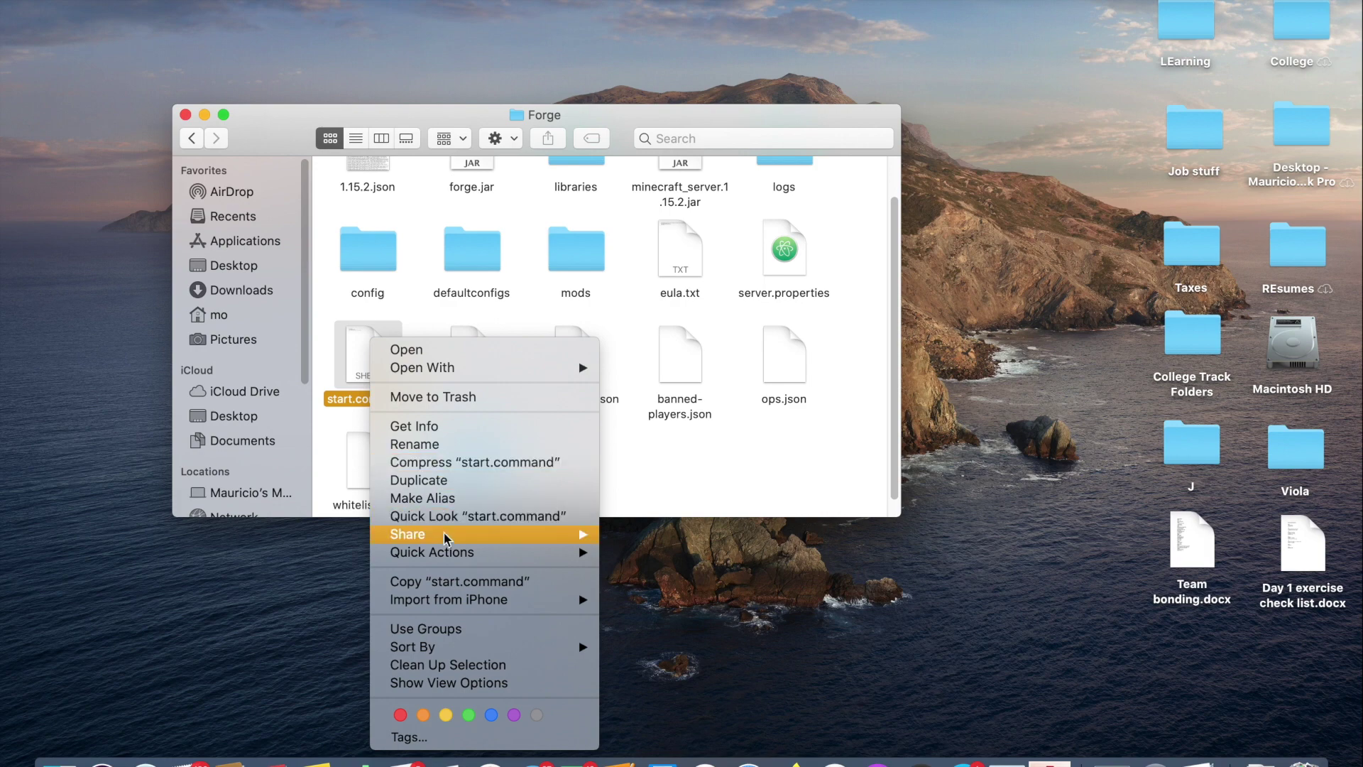
{"action": "left_click", "coordinate": [455, 580]}
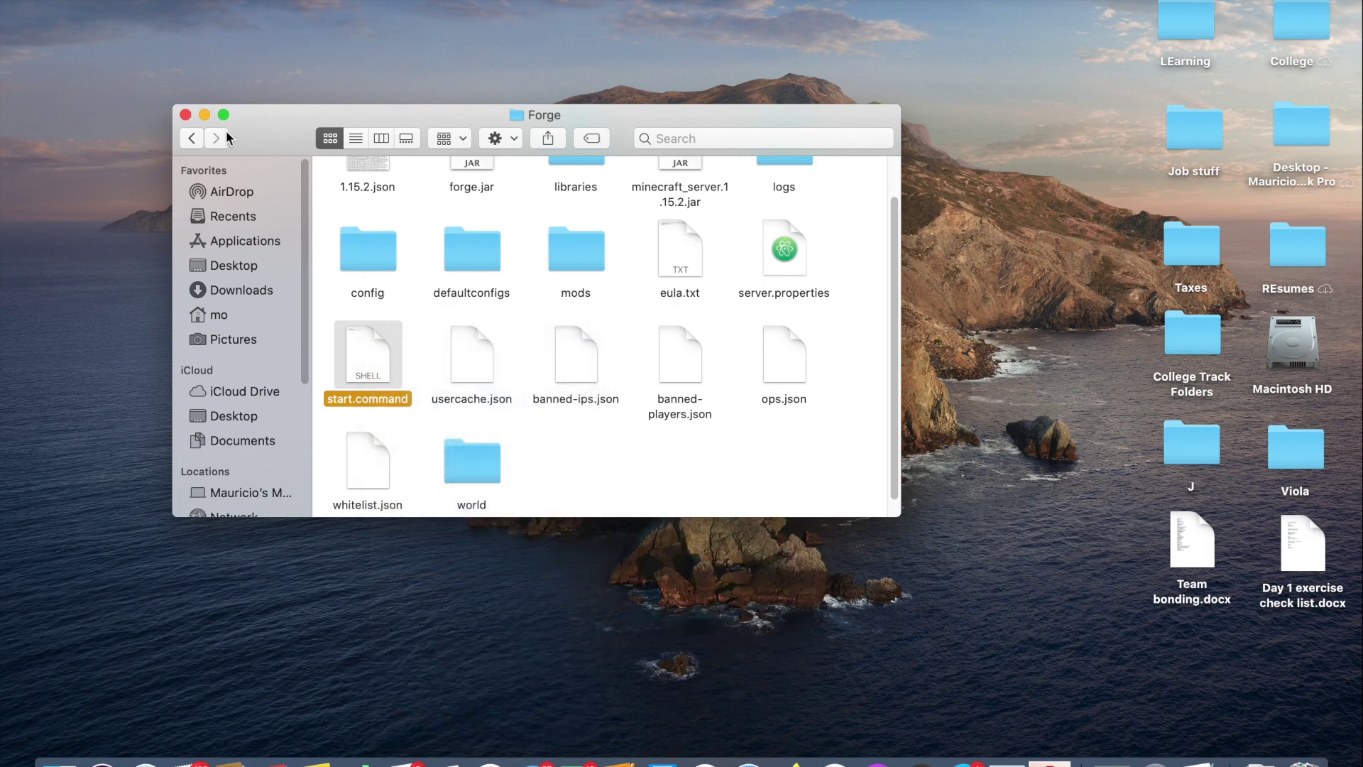
Return to the paper folder and paste the copied start.command file there
{"action": "left_click", "coordinate": [199, 137]}
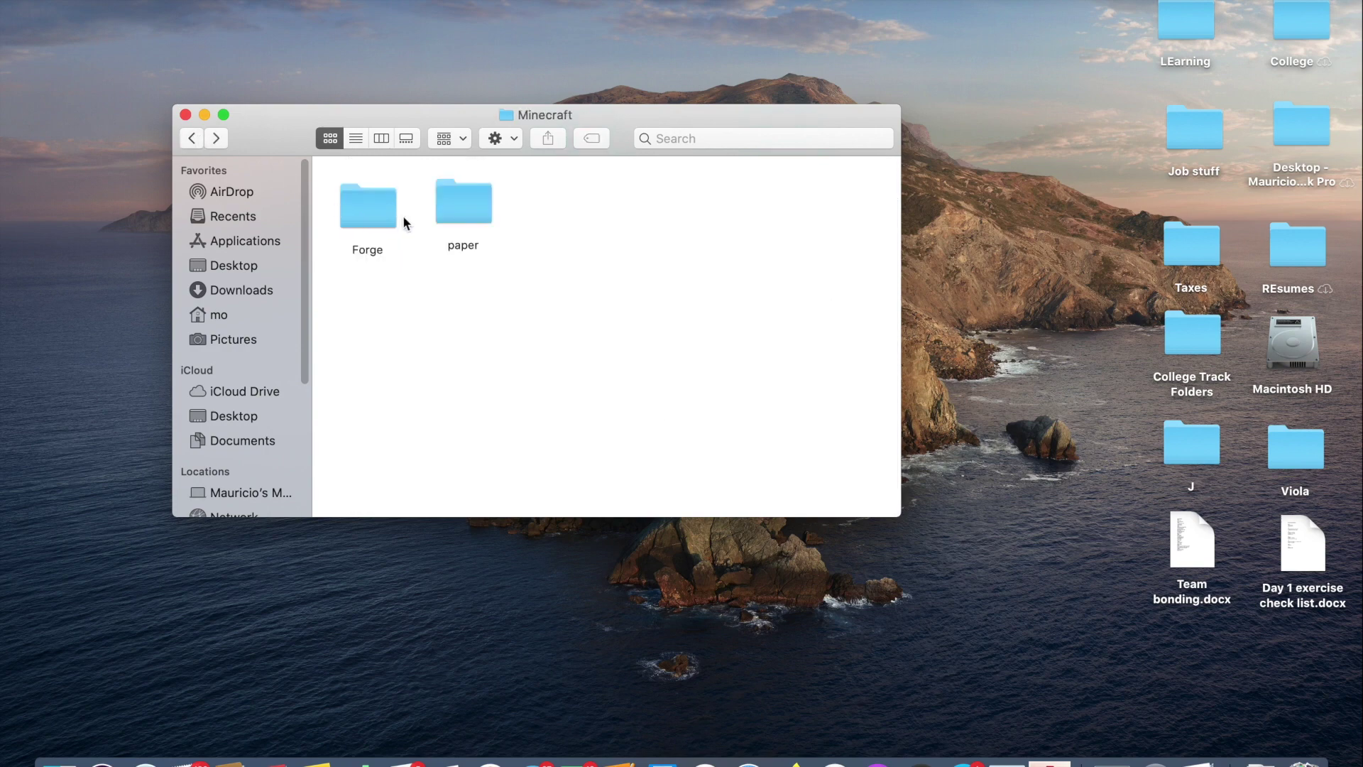
{"action": "double_click", "coordinate": [450, 202]}
{"action": "right_click", "coordinate": [444, 334]}
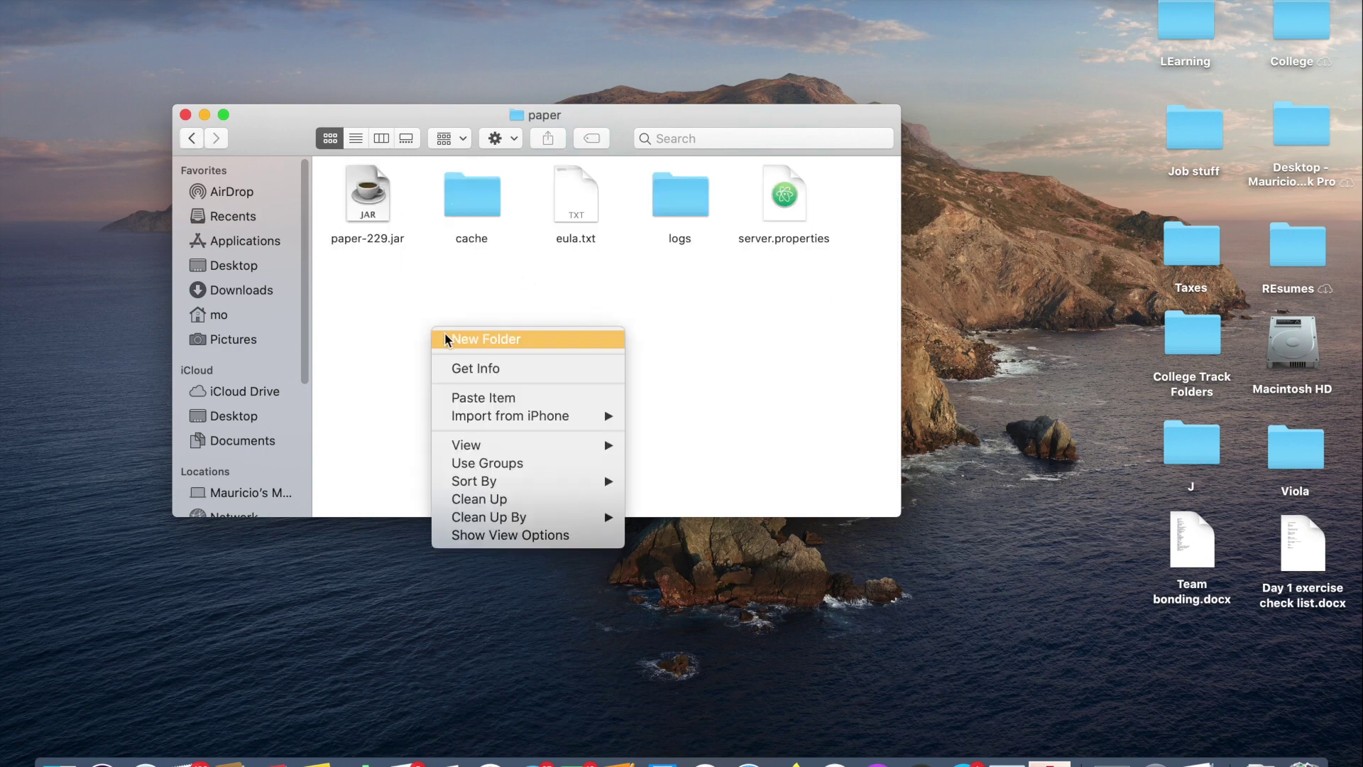
{"action": "left_click", "coordinate": [505, 397]}
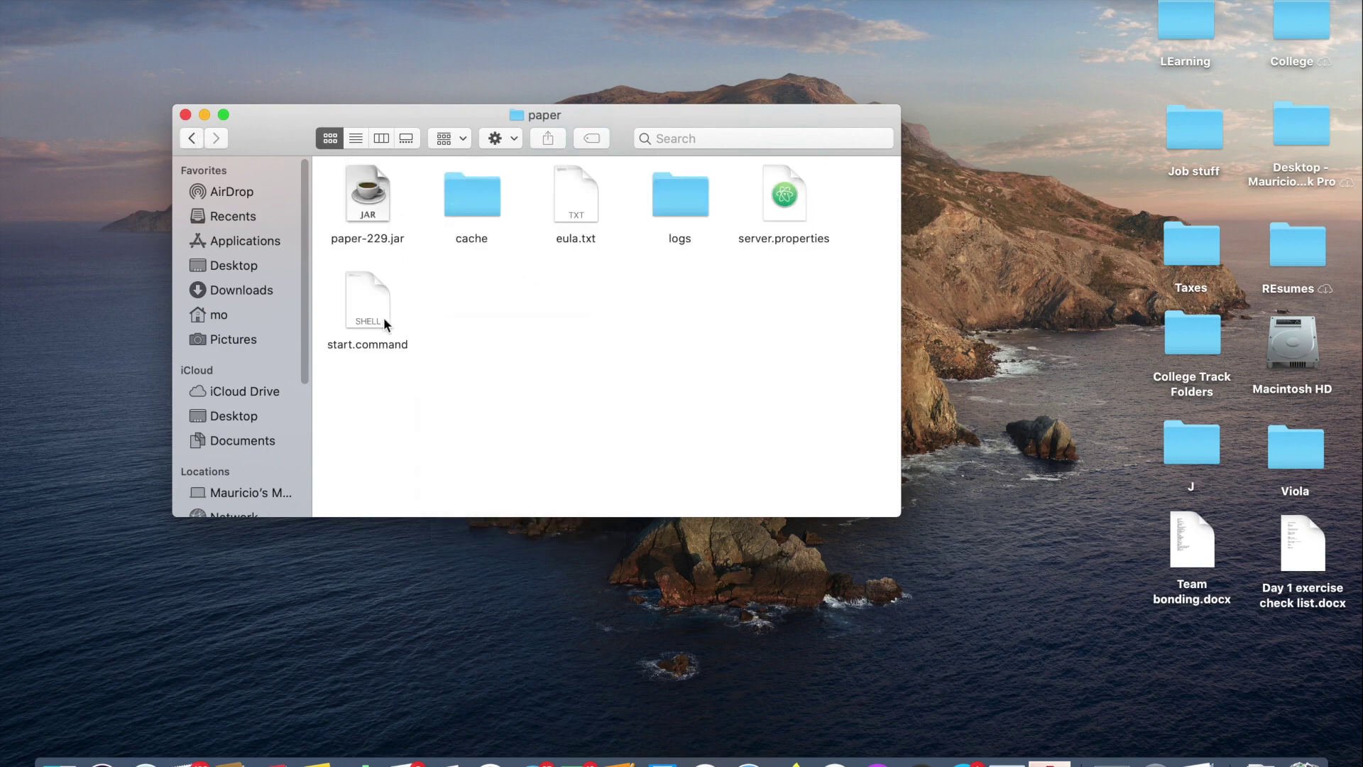
Open the pasted start.command script from the paper folder in TextEdit
{"action": "right_click", "coordinate": [372, 314]}
{"action": "mouse_move", "coordinate": [556, 348]}
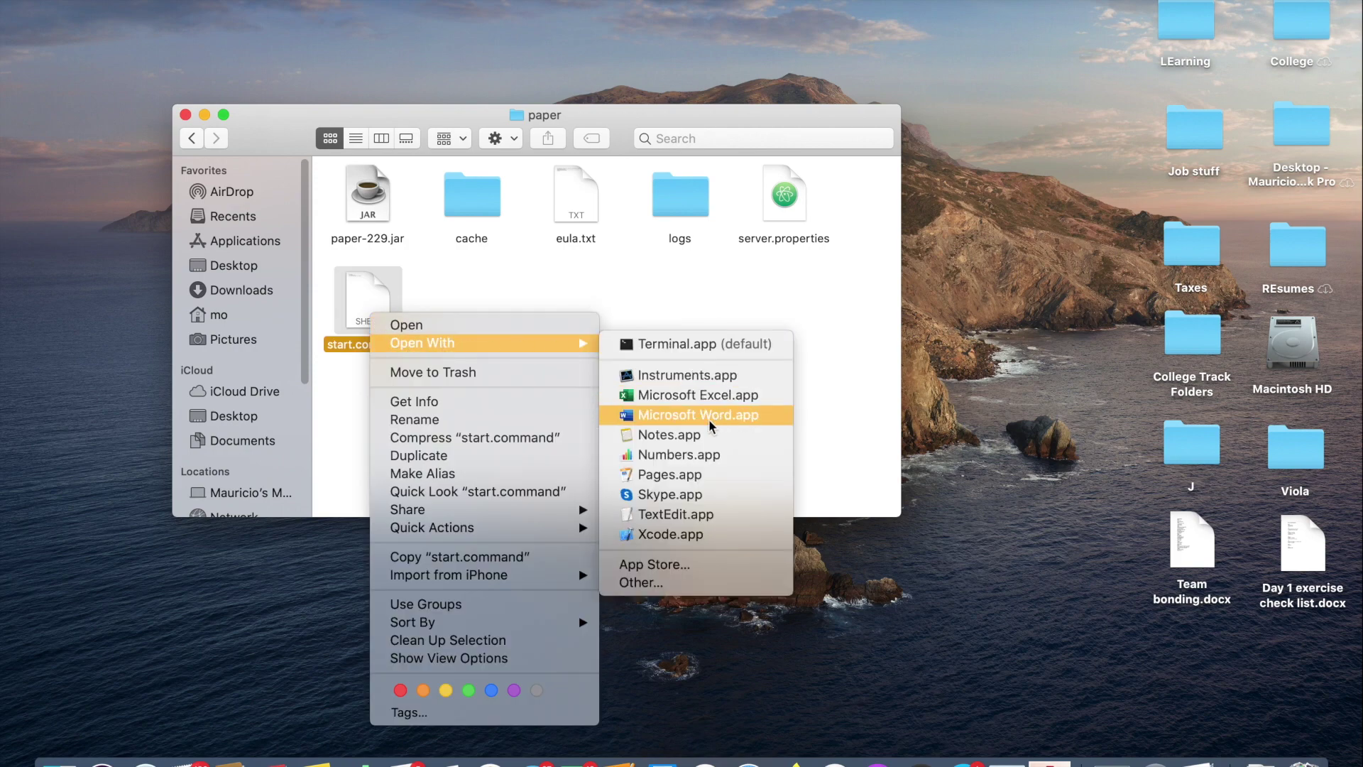
{"action": "left_click", "coordinate": [695, 520]}
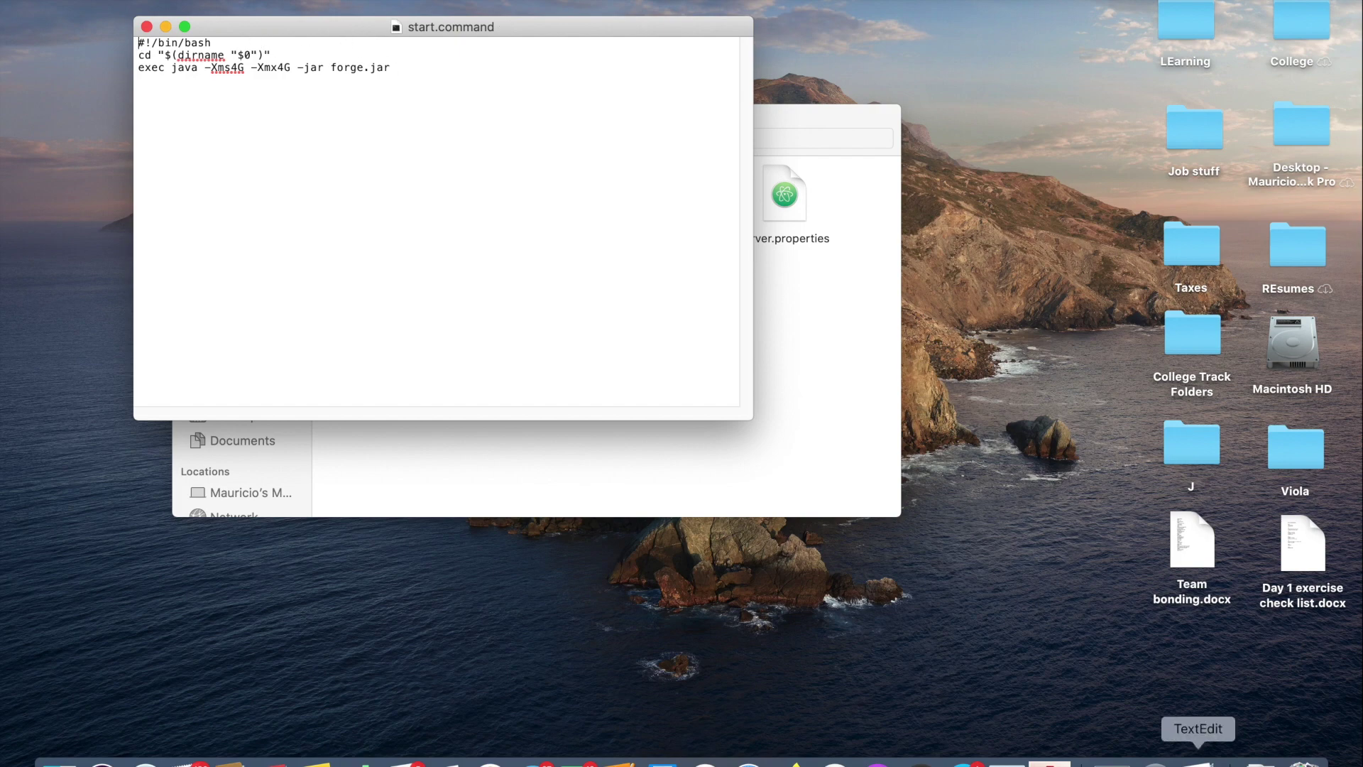
Create a new blank TextEdit document and convert it to plain text
{"action": "right_click", "coordinate": [1198, 761]}
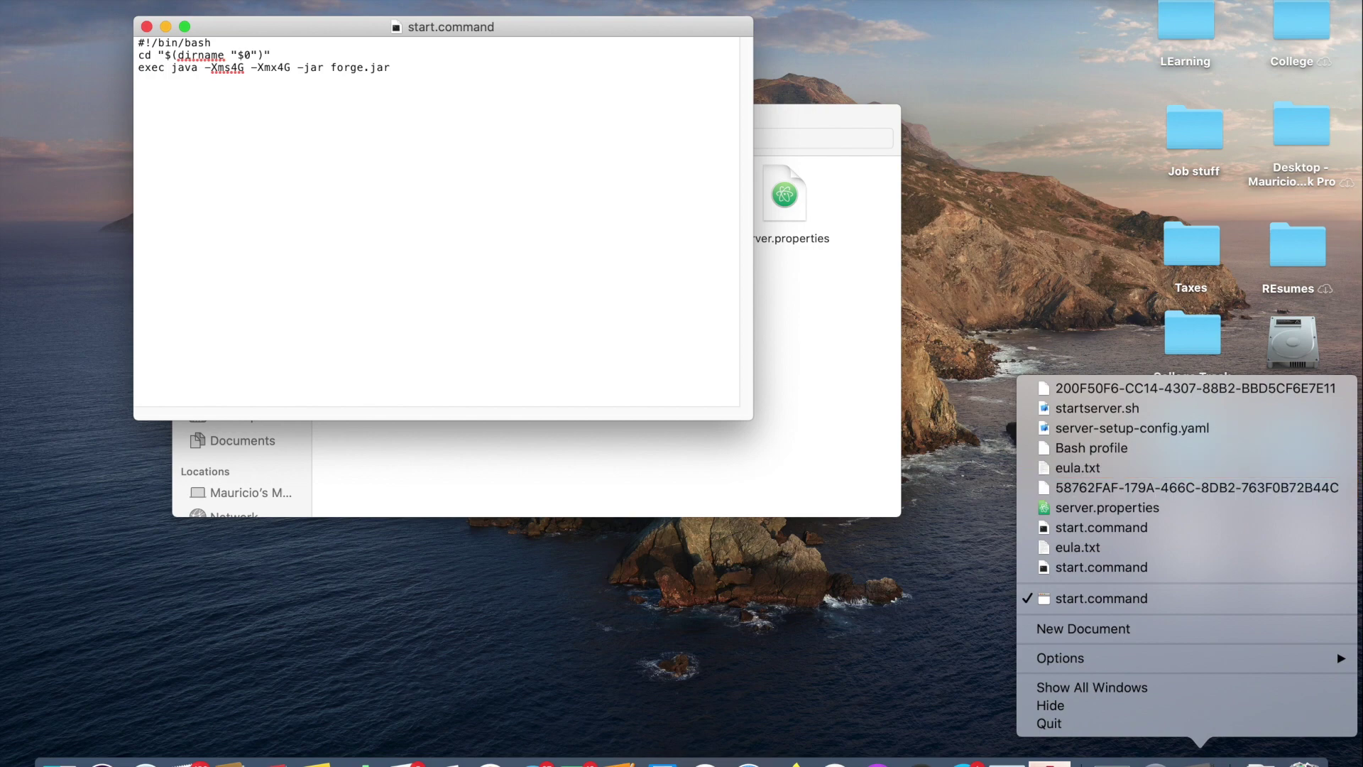
{"action": "left_click", "coordinate": [139, 0]}
{"action": "left_click", "coordinate": [152, 0]}
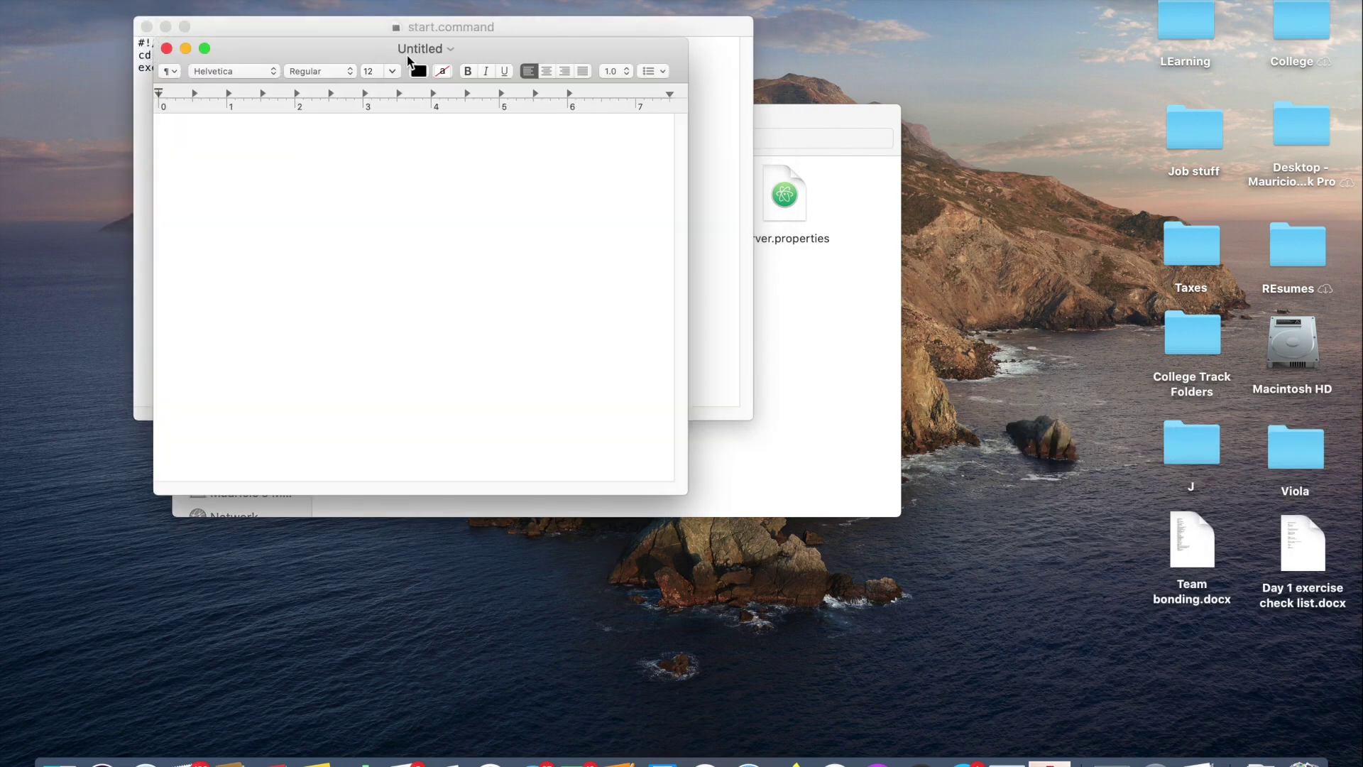
{"action": "left_click", "coordinate": [213, 0]}
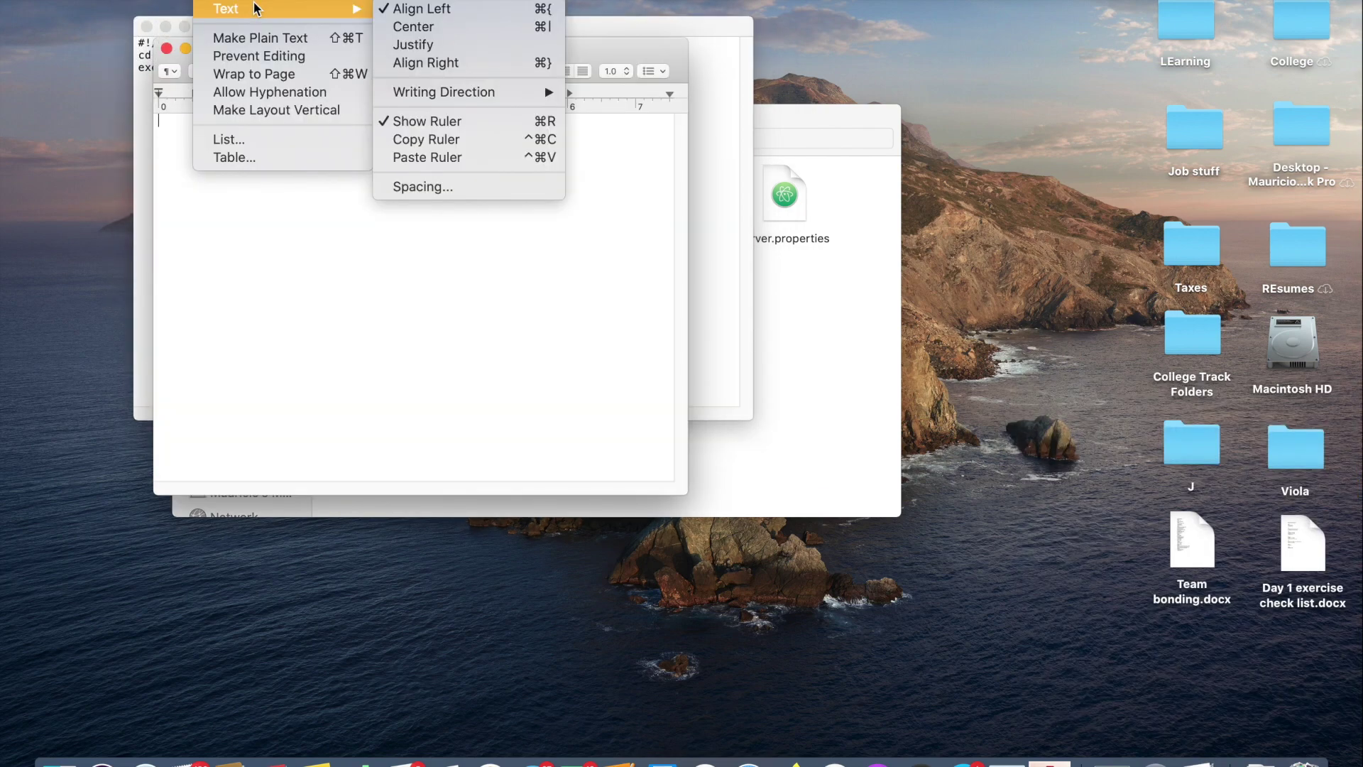
{"action": "left_click", "coordinate": [280, 36]}
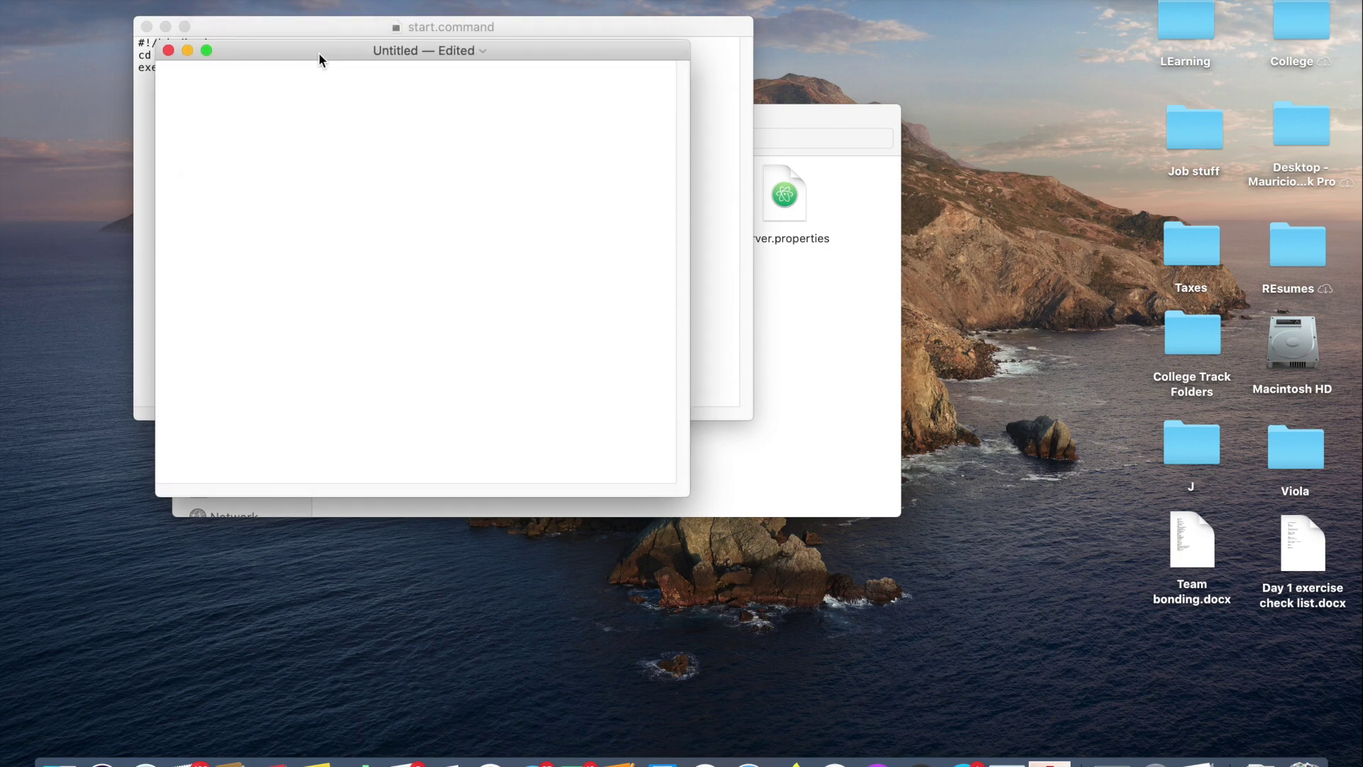
{"action": "left_click_drag", "start_coordinate": [320, 53], "coordinate": [570, 104]}
Select all the text in the start.command script, and discard the new untitled document without saving
{"action": "left_click", "coordinate": [373, 61]}
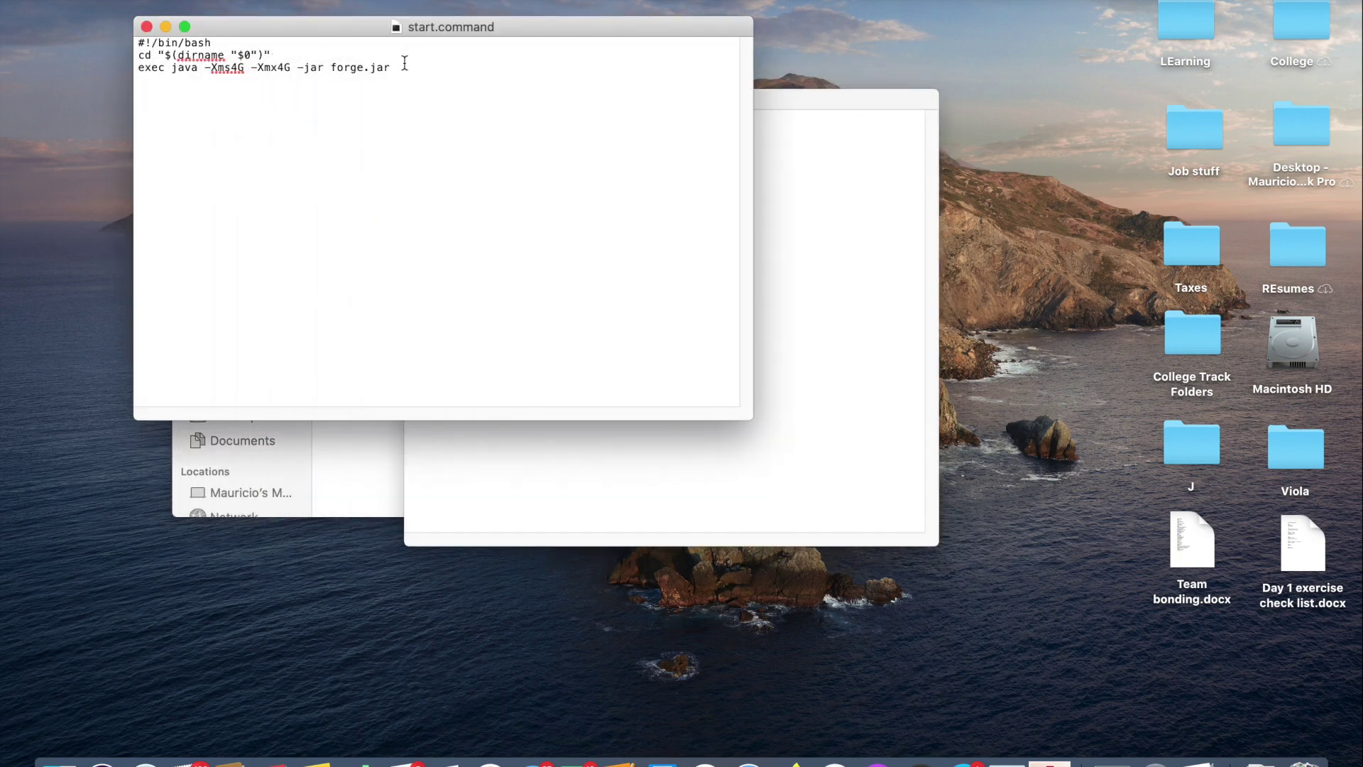
{"action": "key", "text": "super+a"}
{"action": "left_click", "coordinate": [767, 162]}
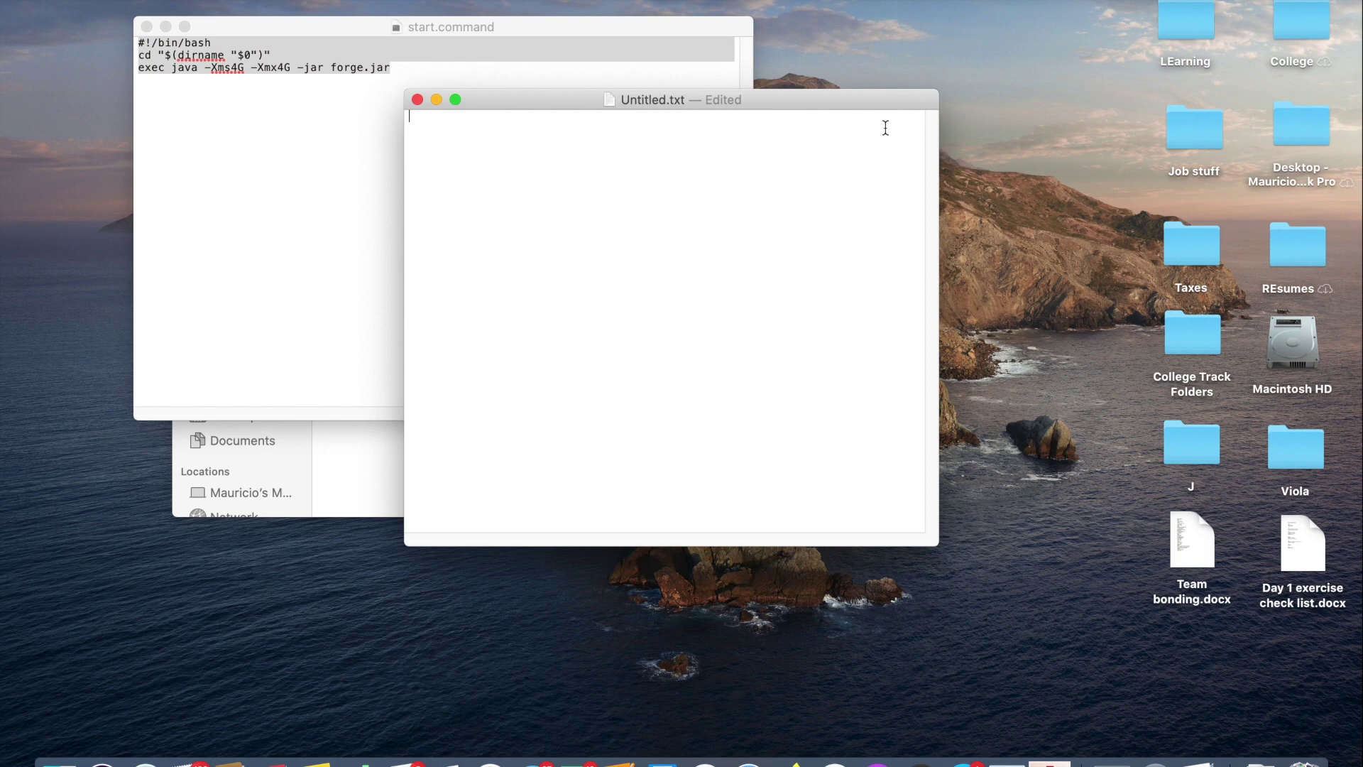
{"action": "left_click_drag", "start_coordinate": [487, 22], "coordinate": [326, 317]}
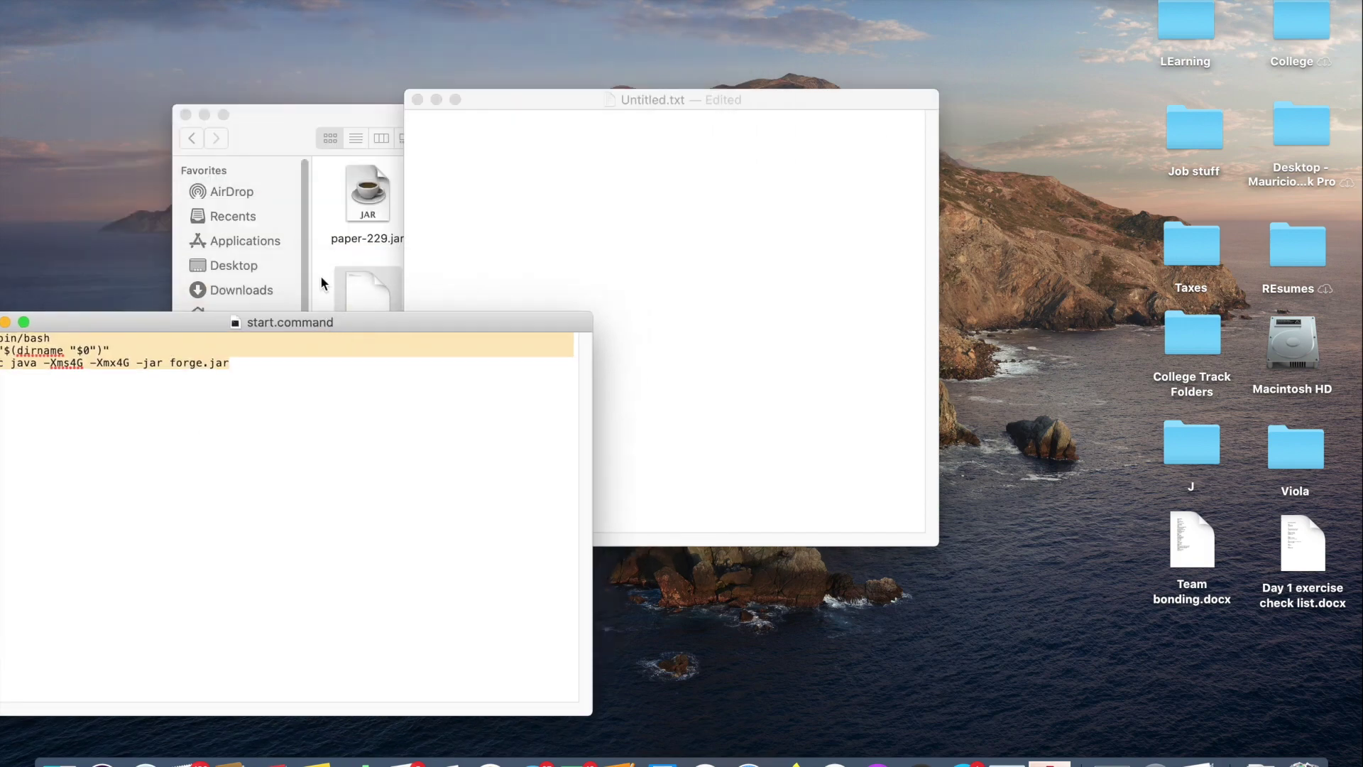
{"action": "left_click", "coordinate": [295, 122]}
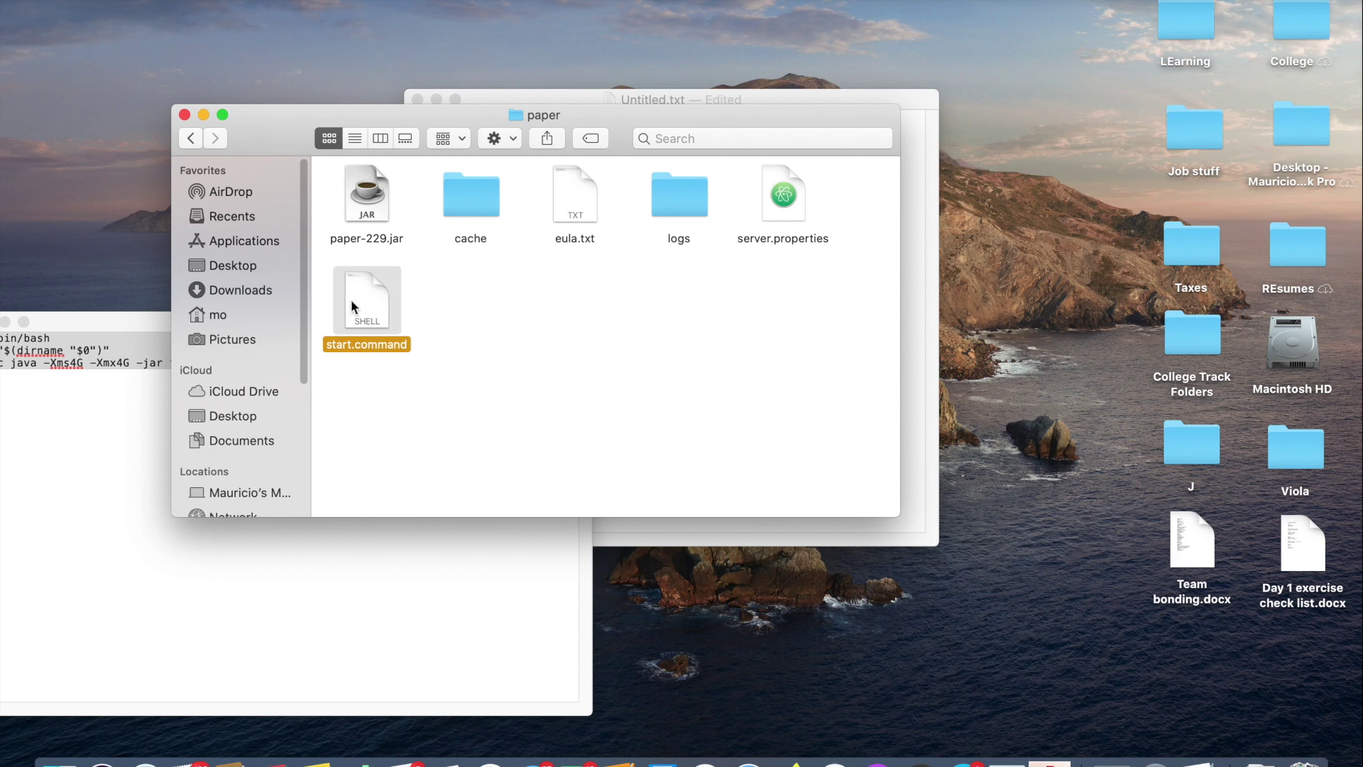
{"action": "left_click", "coordinate": [486, 92]}
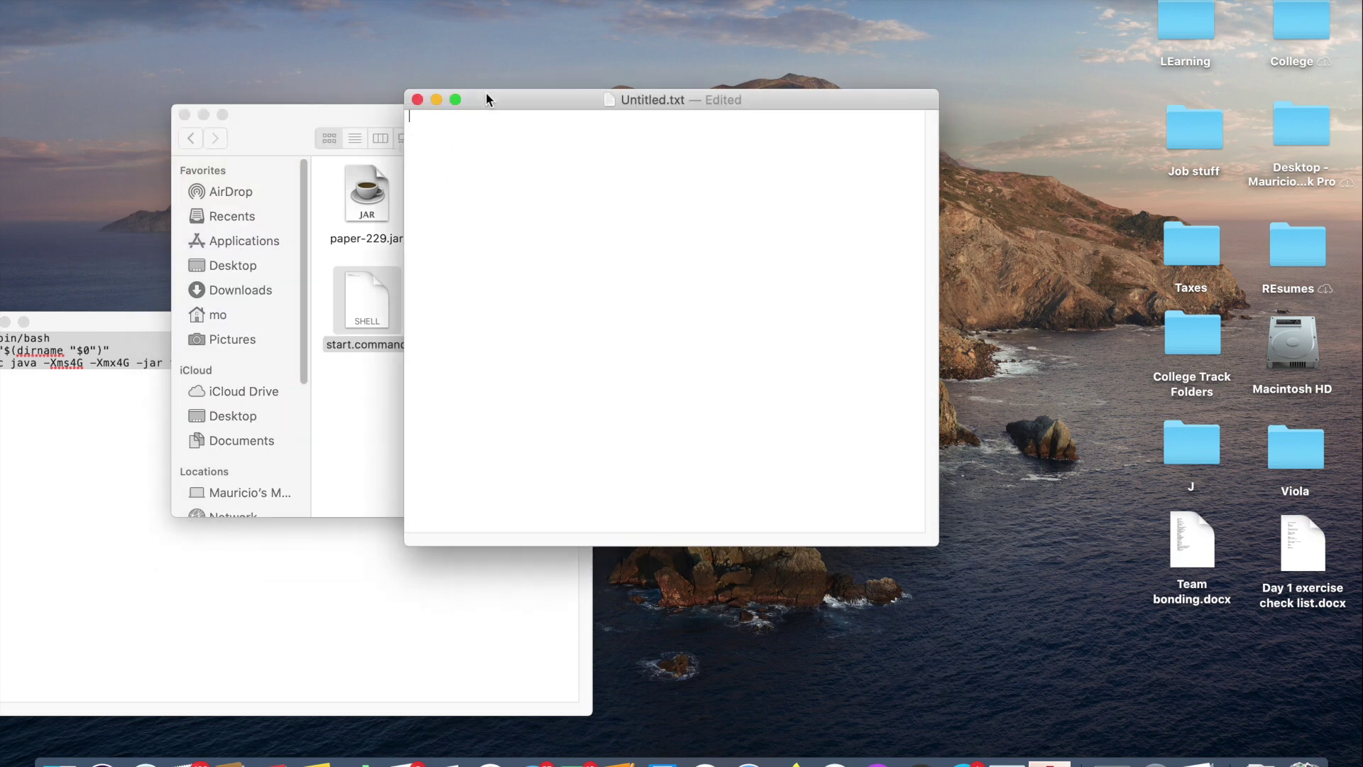
{"action": "left_click", "coordinate": [417, 99]}
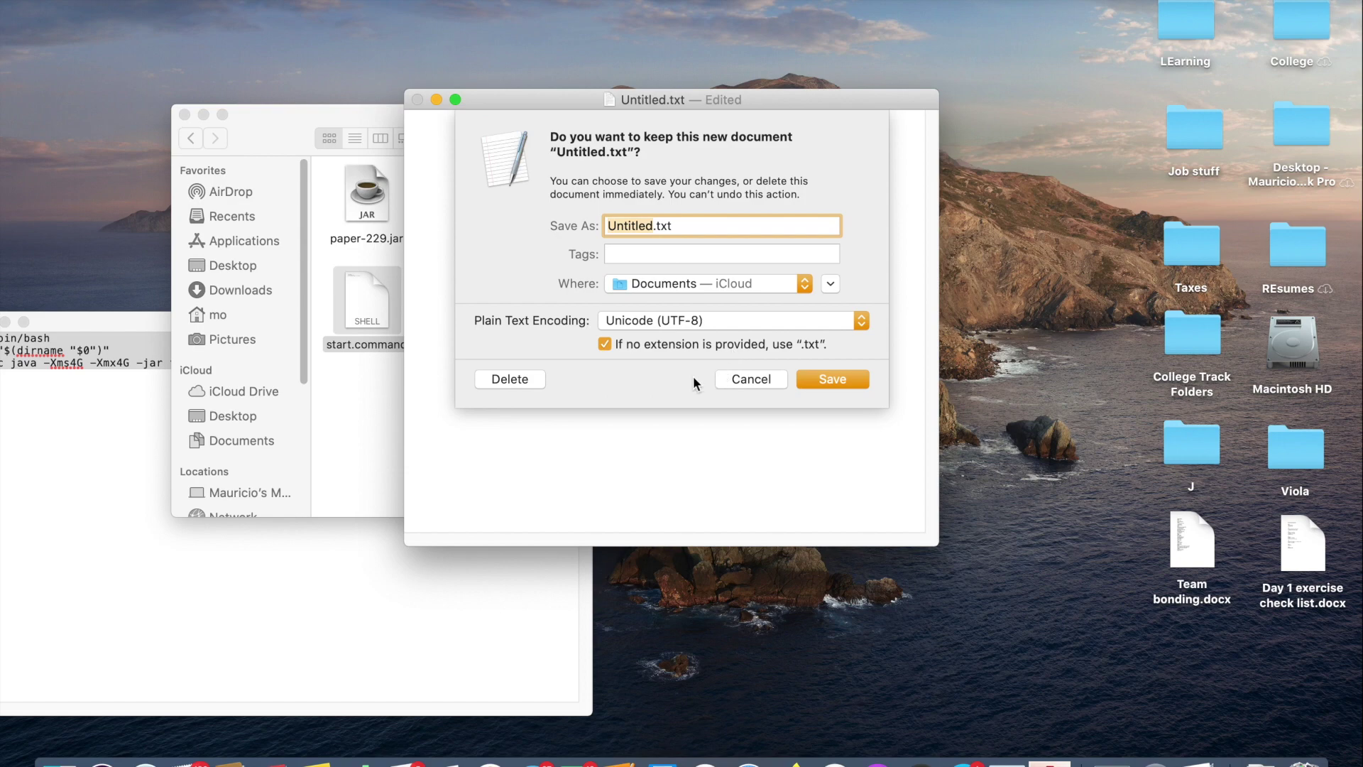
{"action": "left_click", "coordinate": [505, 378]}
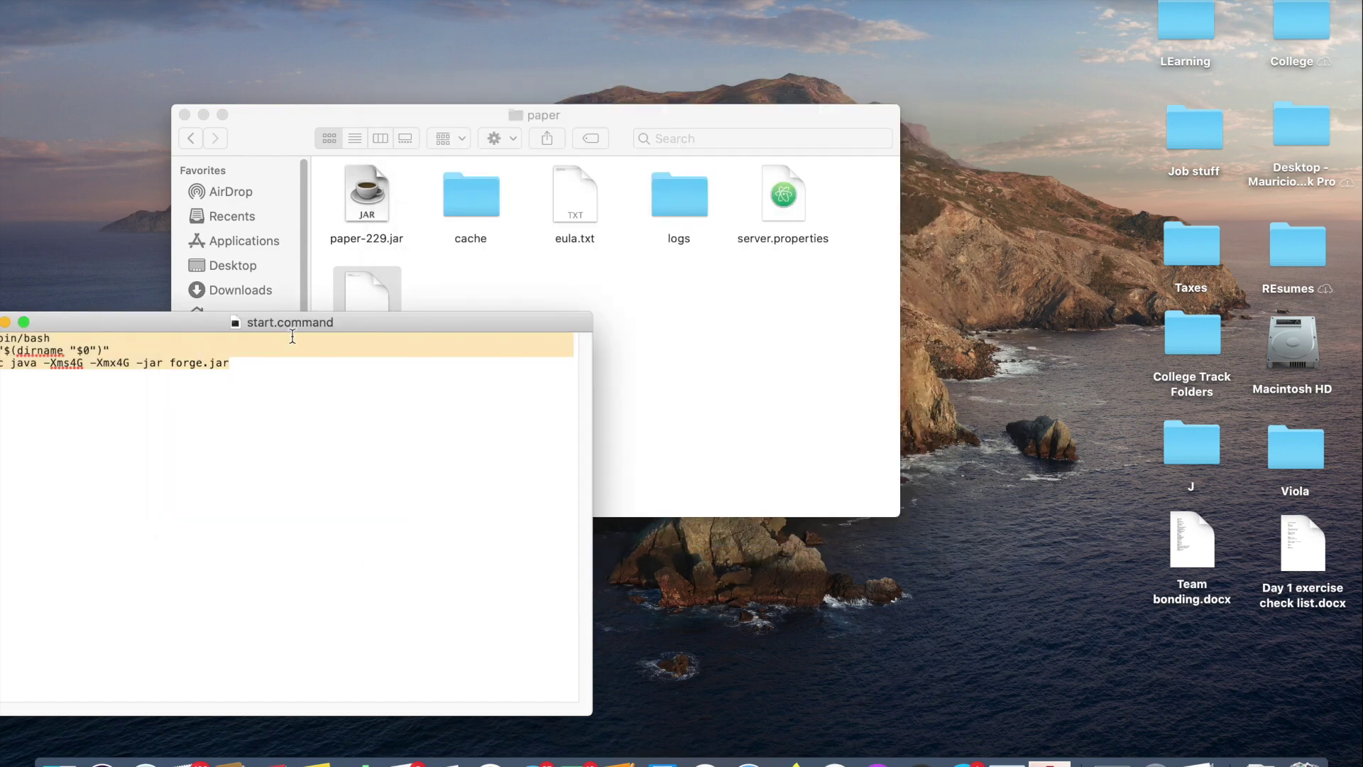
Change the jar name in the last line of the start.command script to paper-229.jar, and save and close the file
{"action": "left_click_drag", "start_coordinate": [300, 326], "coordinate": [913, 272]}
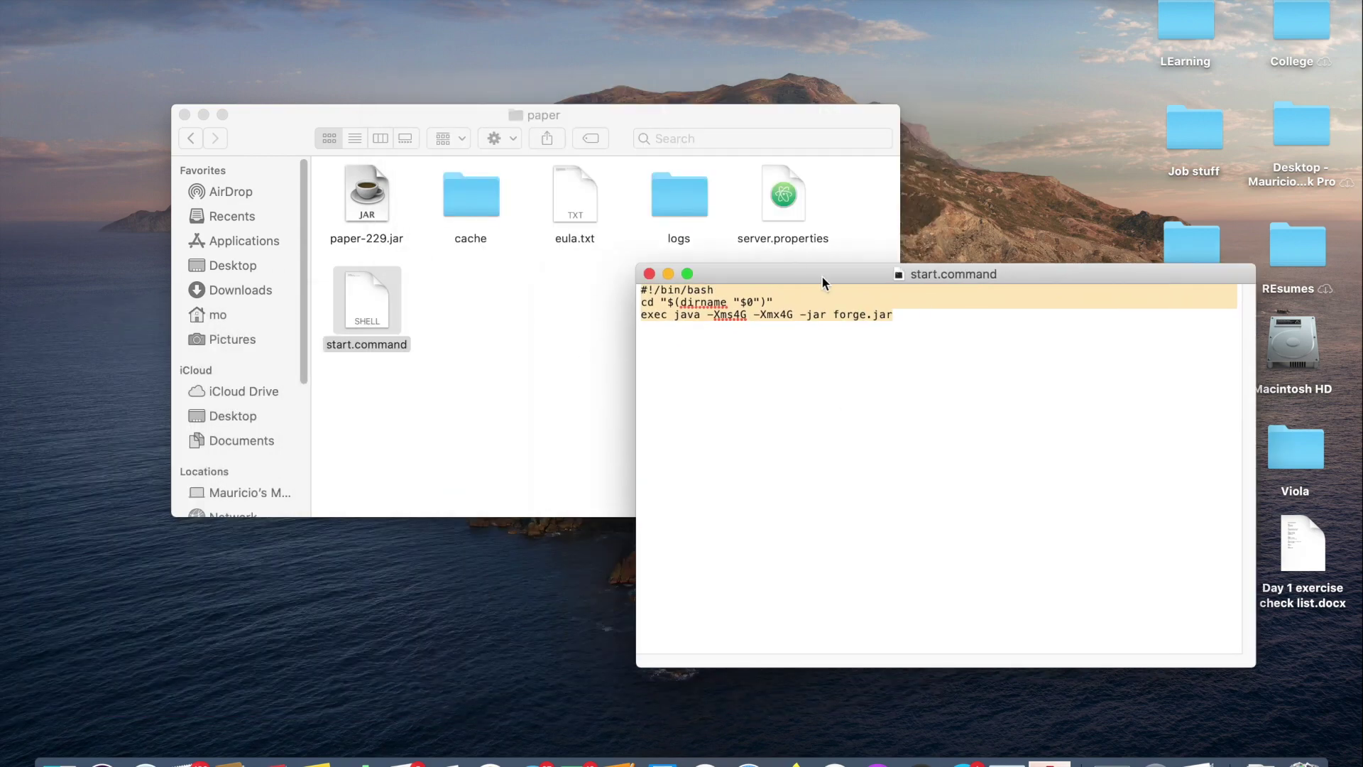
{"action": "left_click", "coordinate": [487, 342]}
{"action": "left_click", "coordinate": [875, 334]}
{"action": "left_click", "coordinate": [866, 352]}
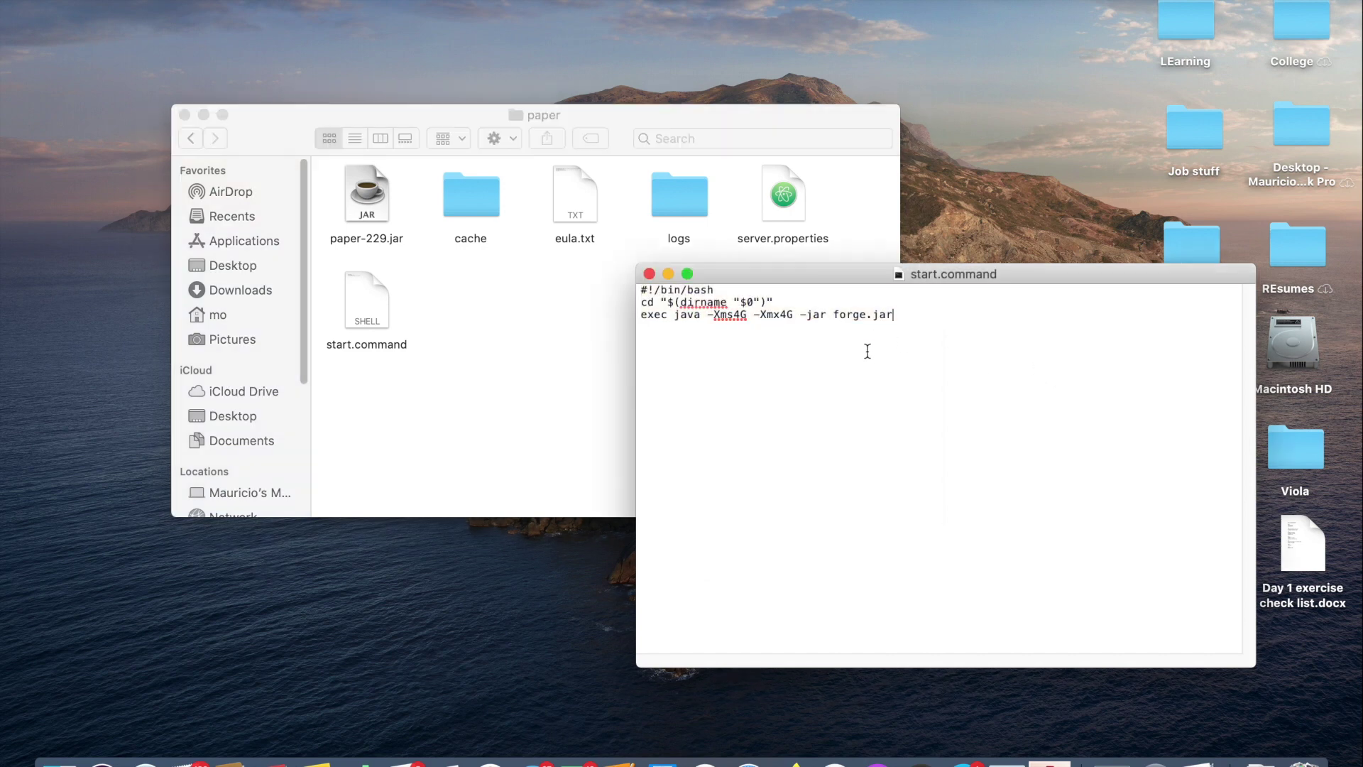
{"action": "left_click_drag", "start_coordinate": [866, 316], "coordinate": [835, 317]}
{"action": "type", "text": "paper-22"}
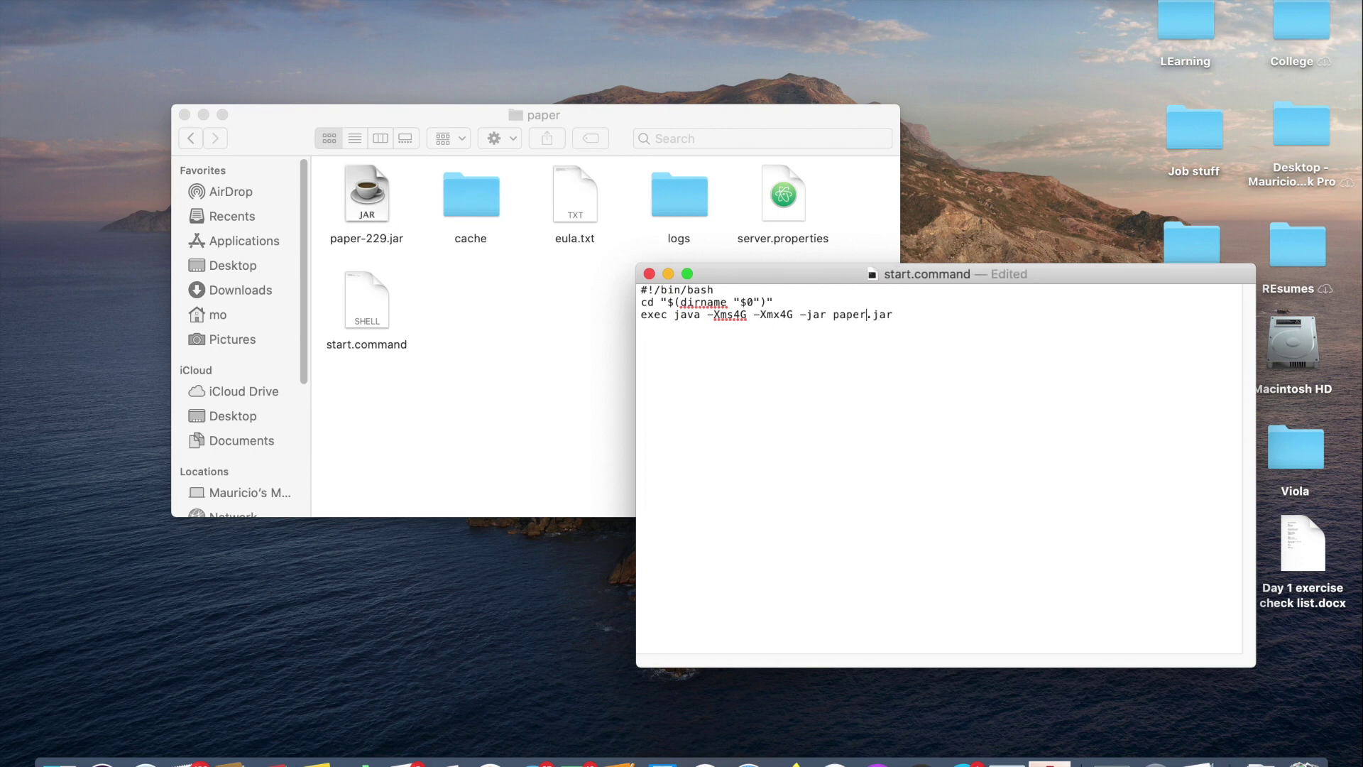
{"action": "type", "text": "9"}
{"action": "key", "text": "super+s"}
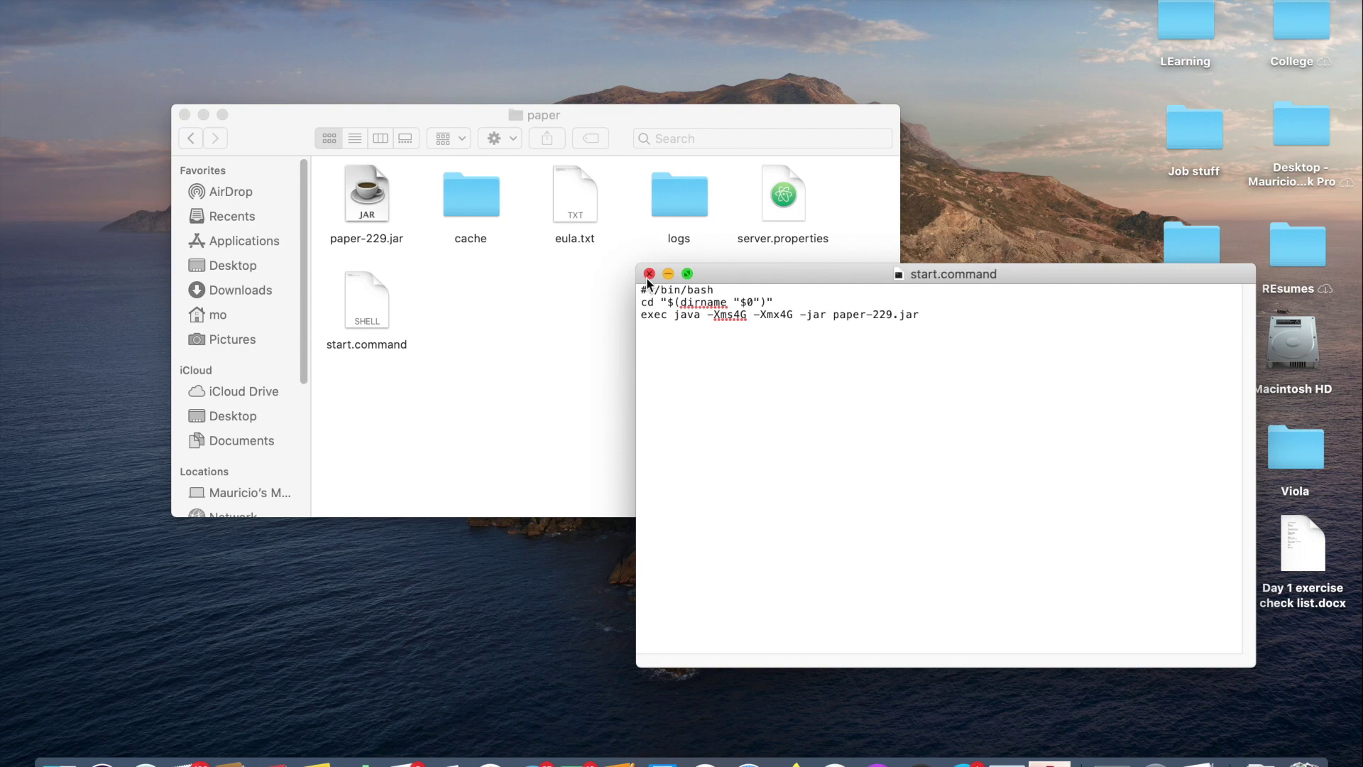
{"action": "left_click", "coordinate": [649, 274]}
Close the old start.command session, quit Terminal and open a fresh Terminal window
{"action": "left_click", "coordinate": [1111, 761]}
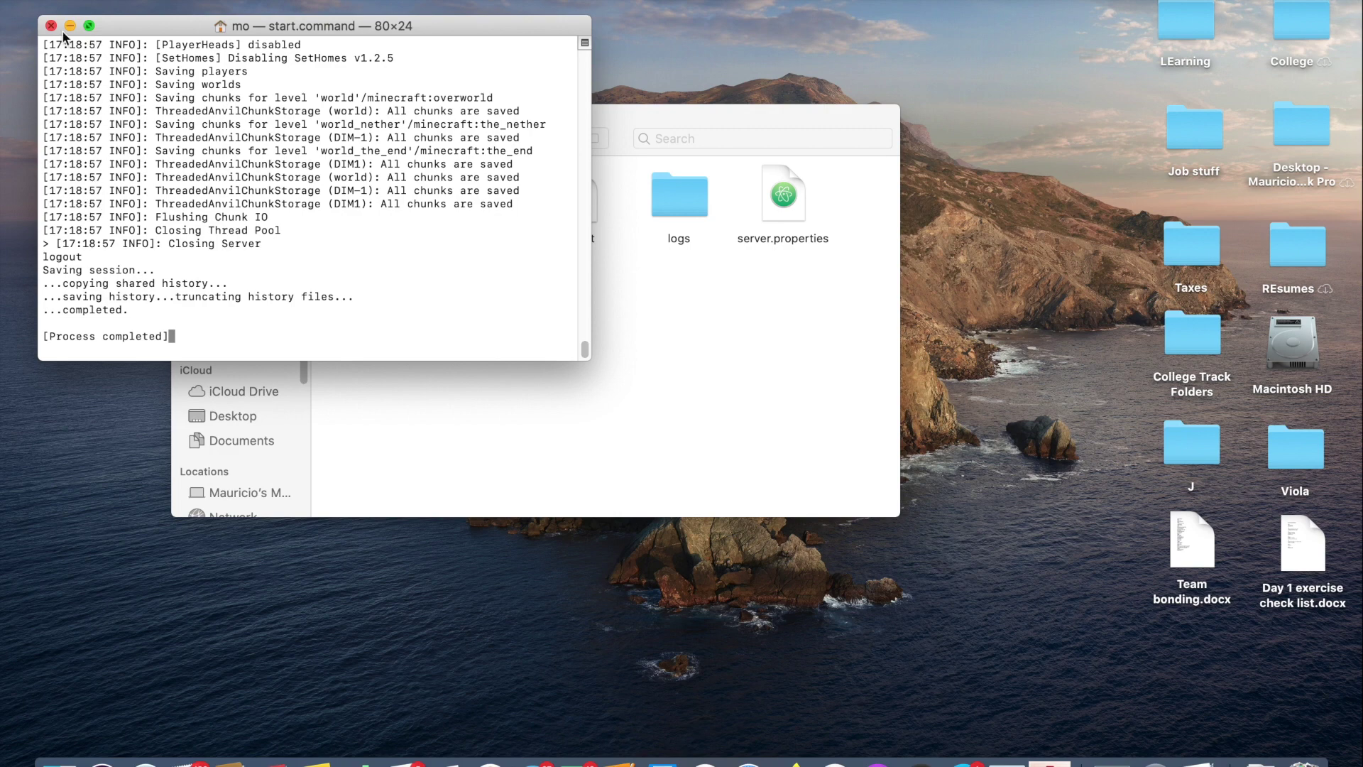
{"action": "left_click", "coordinate": [51, 26]}
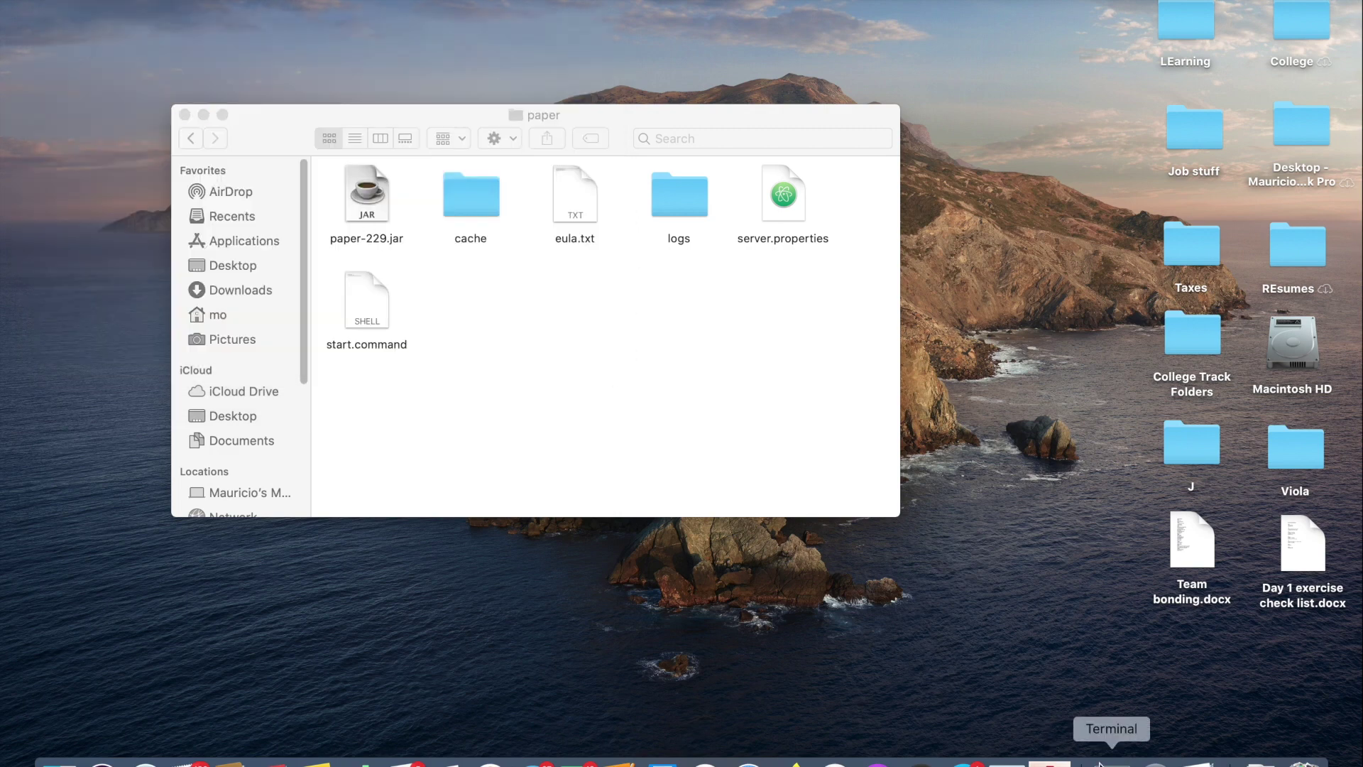
{"action": "right_click", "coordinate": [1114, 745]}
{"action": "left_click", "coordinate": [1120, 723]}
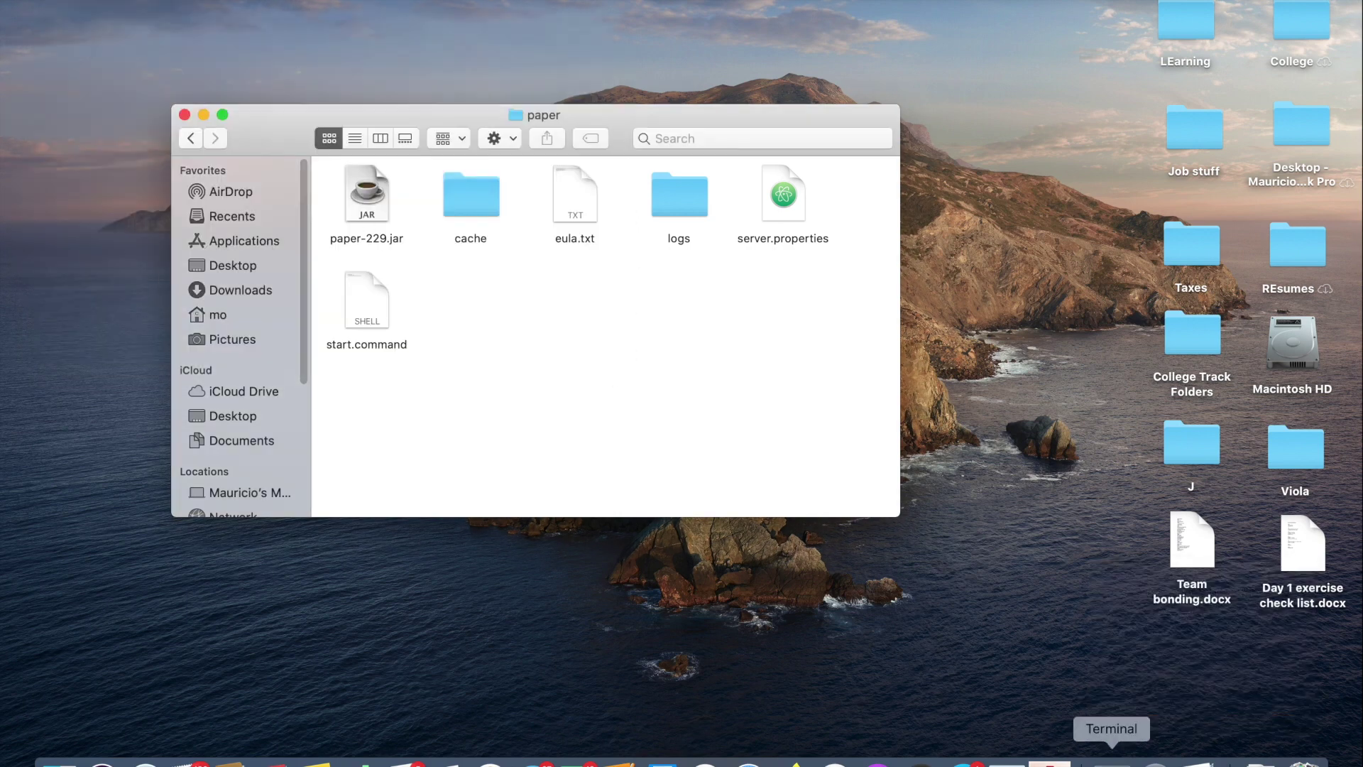
{"action": "left_click", "coordinate": [1112, 758]}
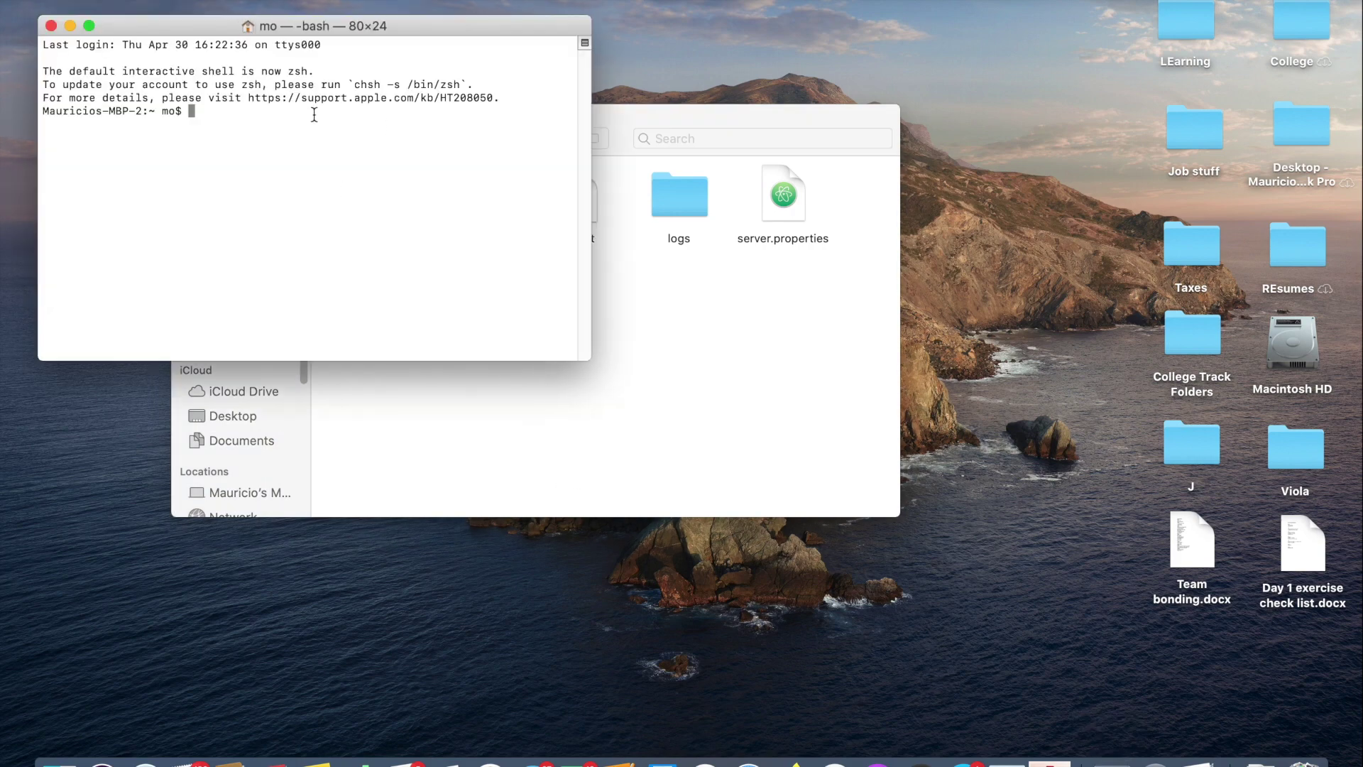
Run chmod a+x on the paper folder's start.command file to make it executable
{"action": "type", "text": "chmod a+x"}
{"action": "left_click_drag", "start_coordinate": [698, 113], "coordinate": [1008, 108]}
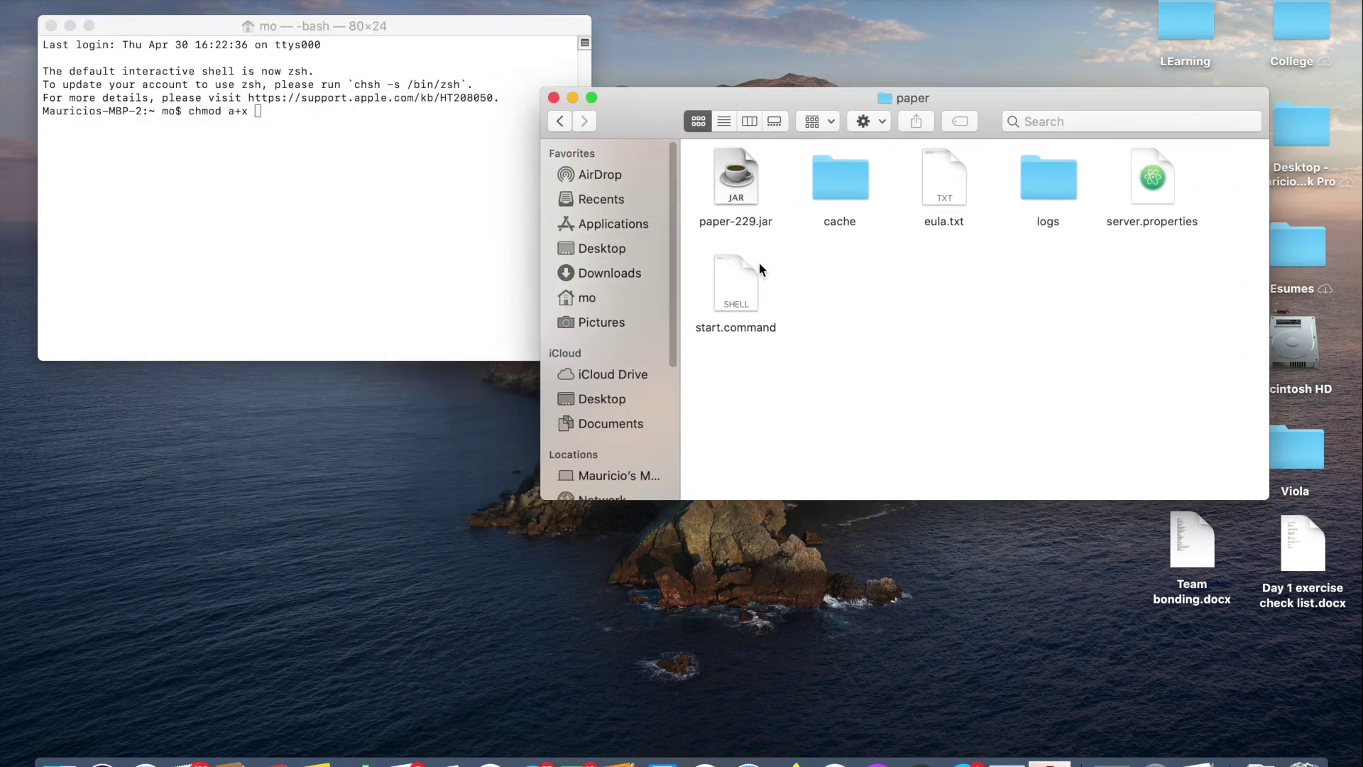
{"action": "left_click_drag", "start_coordinate": [734, 275], "coordinate": [274, 117]}
{"action": "left_click_drag", "start_coordinate": [416, 24], "coordinate": [403, 22]}
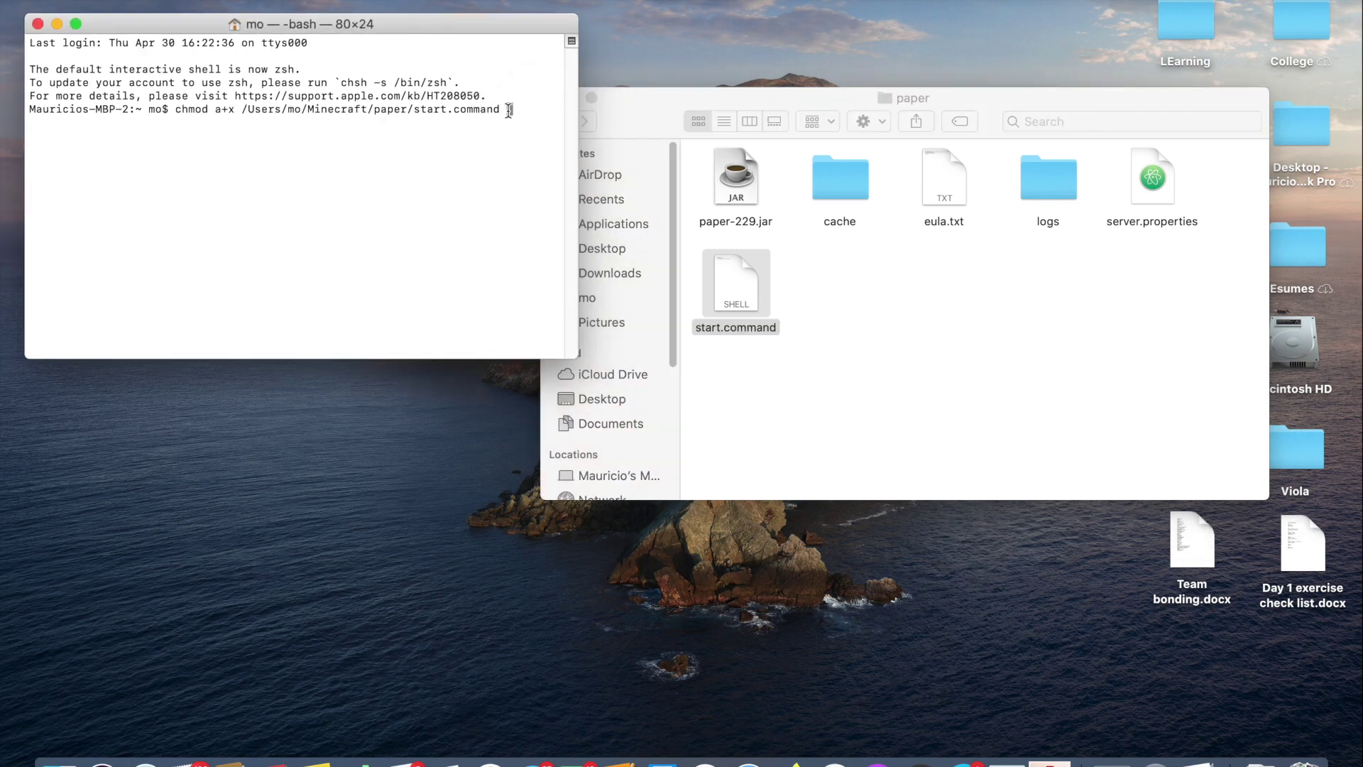
{"action": "key", "text": "Return"}
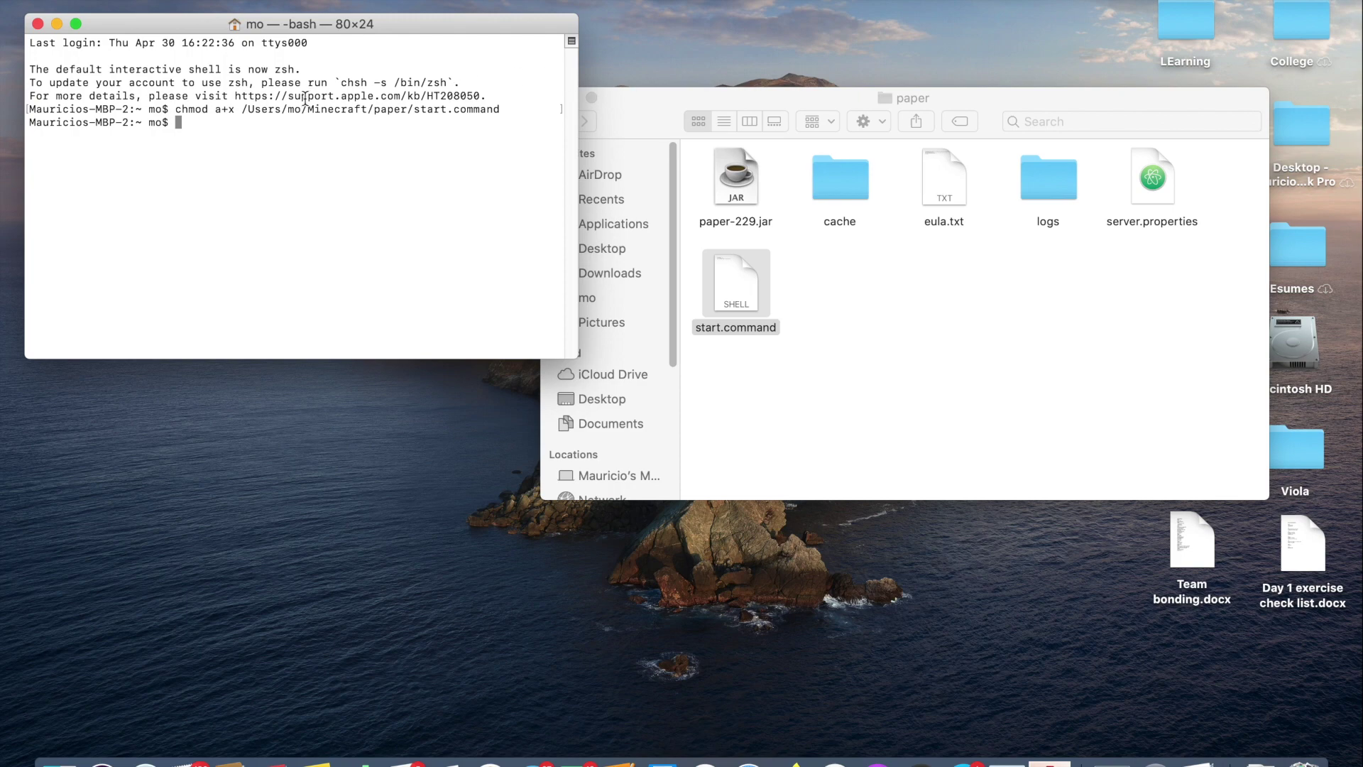
Launch the server by running start.command from the paper folder, and minimise the shell window used for chmod
{"action": "left_click", "coordinate": [750, 315]}
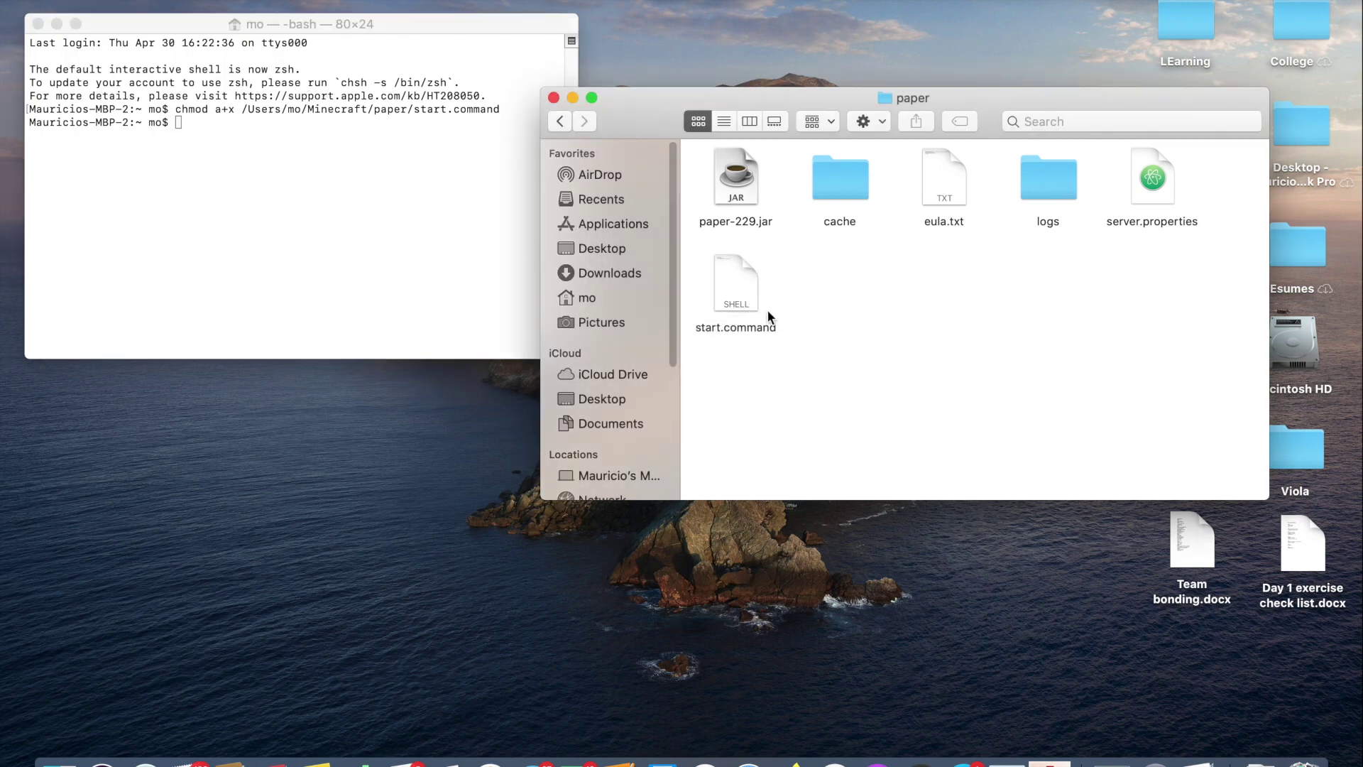
{"action": "double_click", "coordinate": [751, 315]}
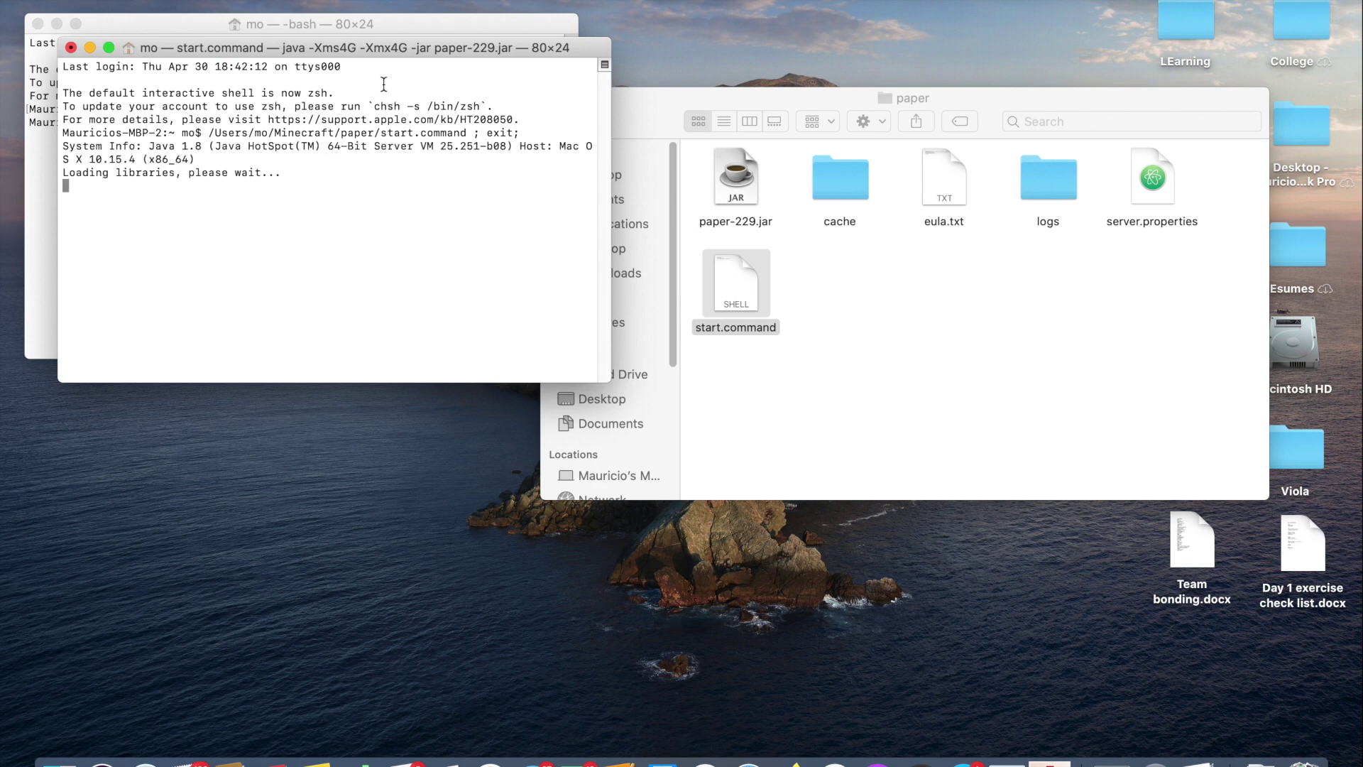
{"action": "left_click", "coordinate": [151, 29]}
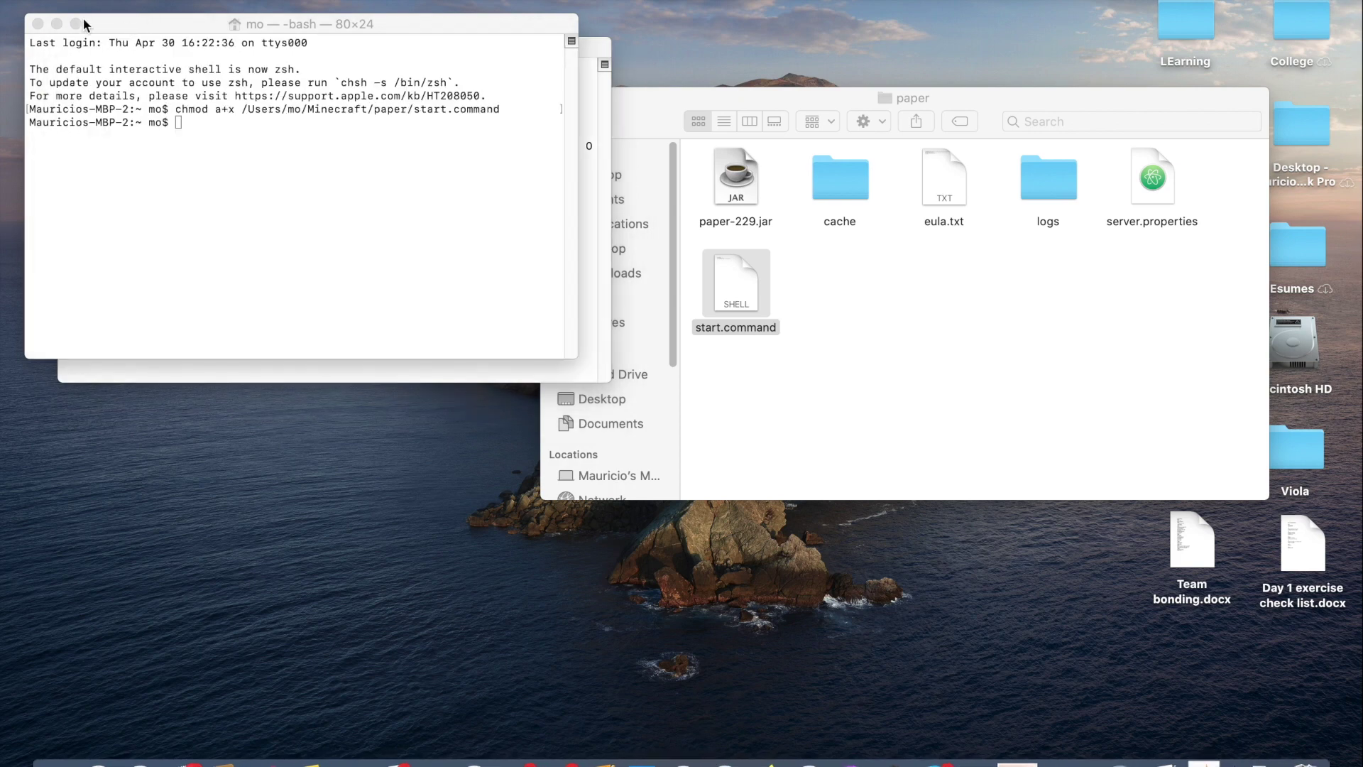
{"action": "left_click", "coordinate": [57, 25]}
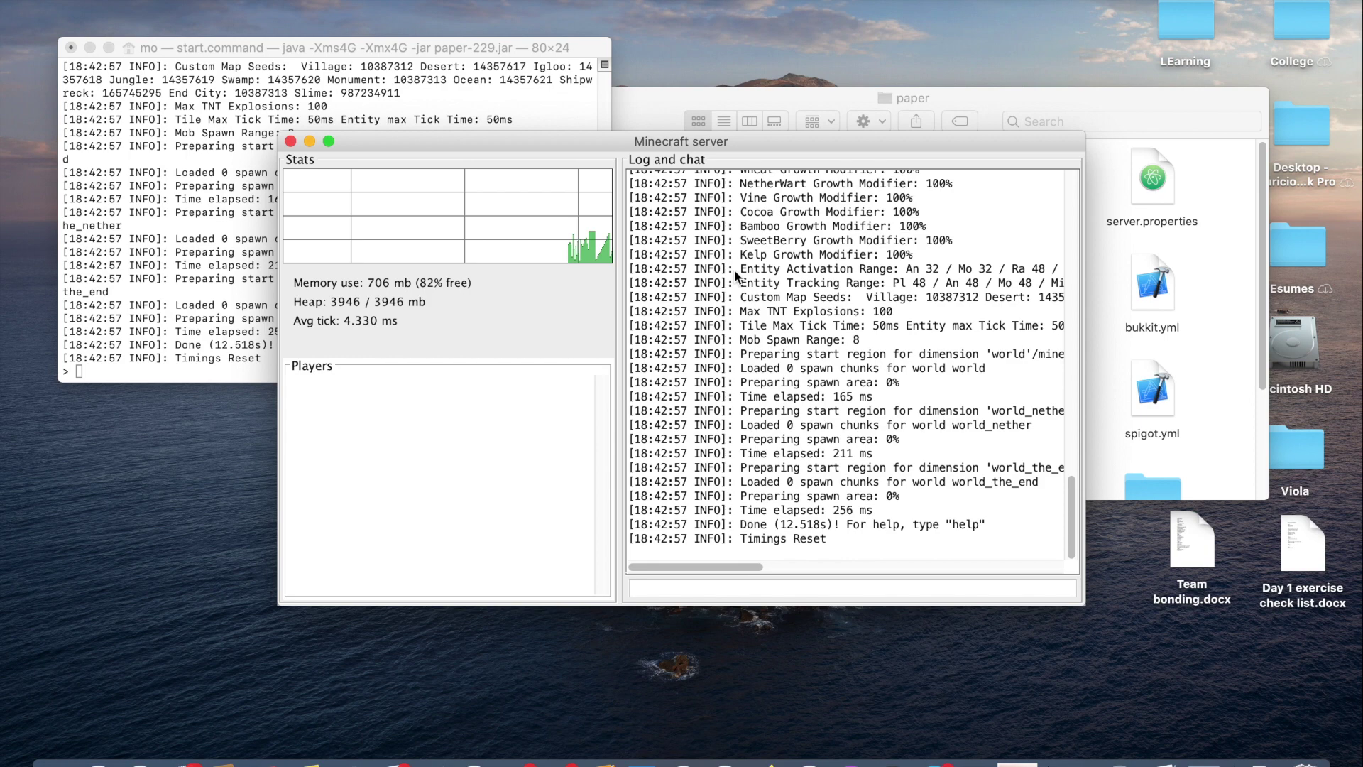
Check the server's memory use, and reopen the paper folder to look through the files generated by the server
{"action": "mouse_move", "coordinate": [480, 272]}
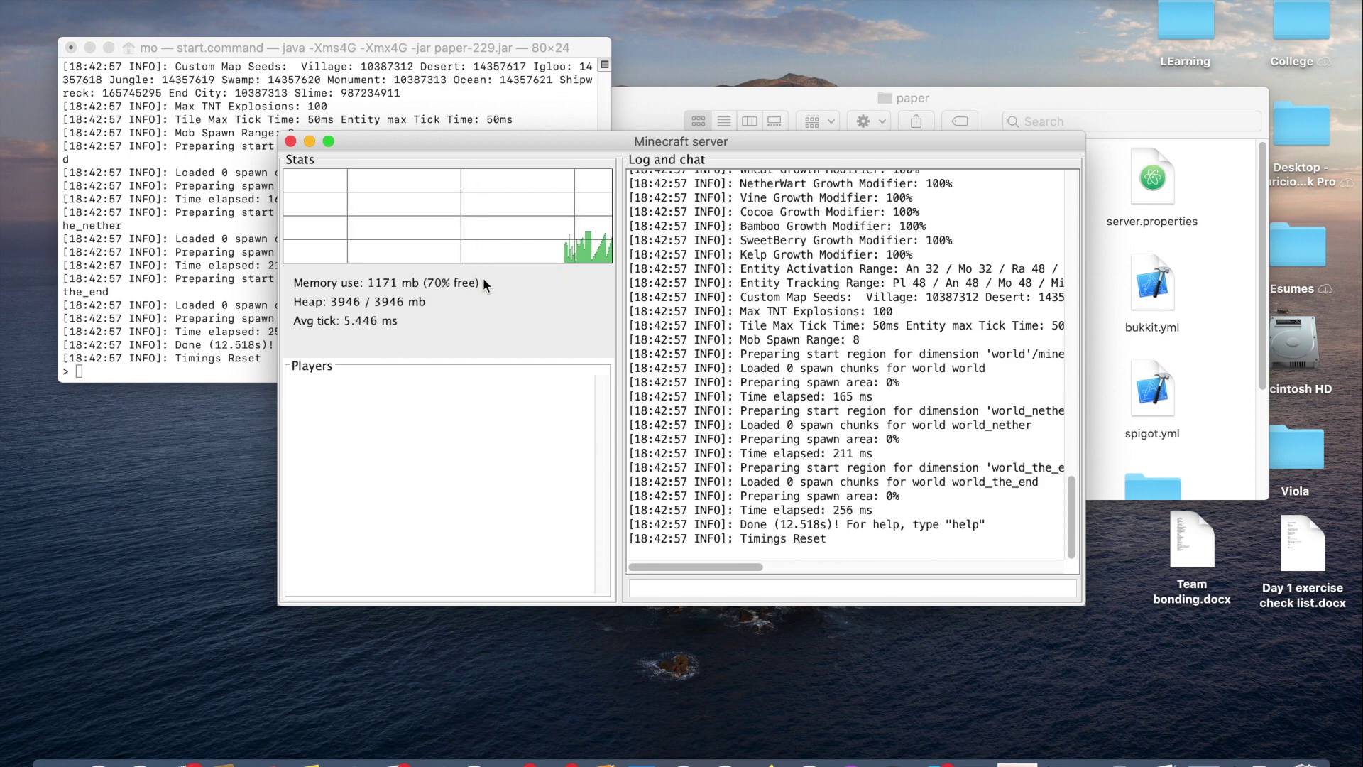
{"action": "left_click", "coordinate": [768, 92]}
{"action": "left_click", "coordinate": [561, 121]}
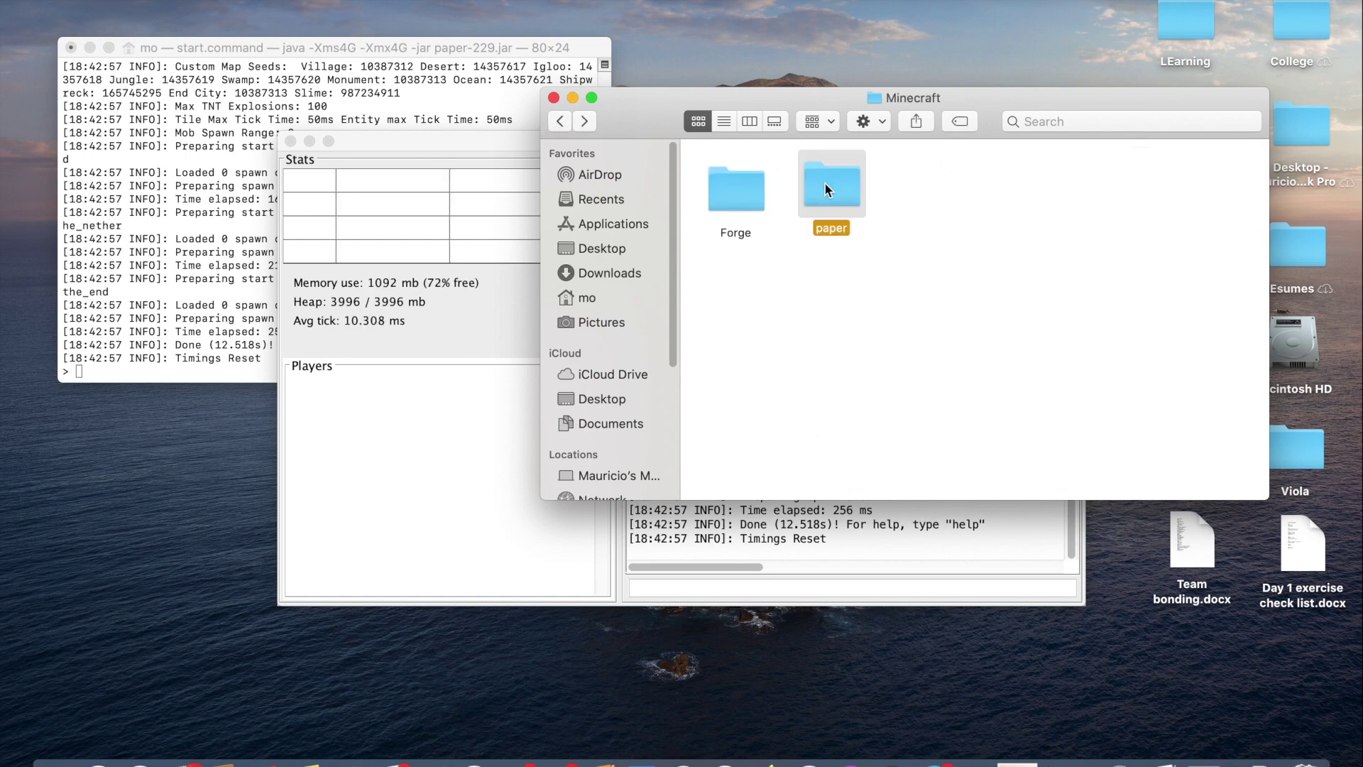
{"action": "double_click", "coordinate": [824, 181]}
{"action": "scroll", "coordinate": [904, 262], "scroll_direction": "down", "scroll_amount": 5}
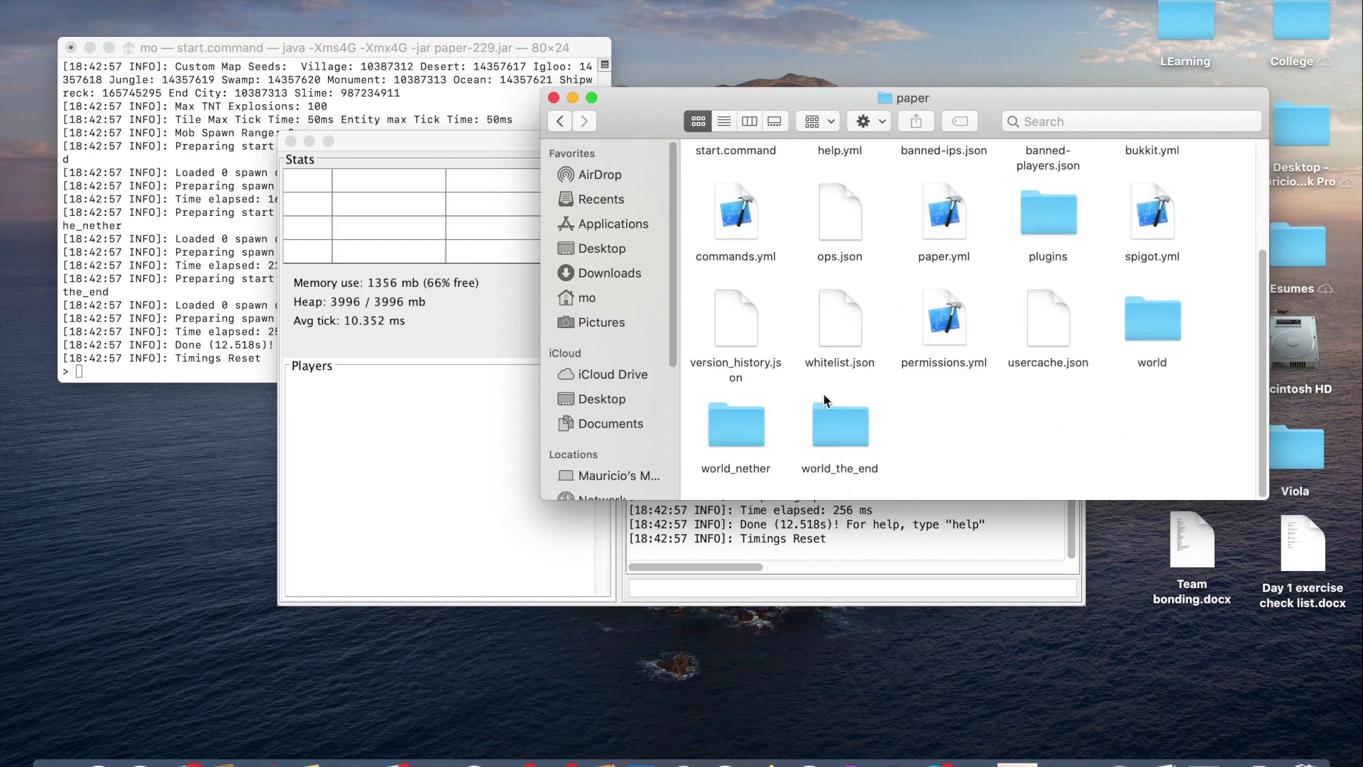
{"action": "scroll", "coordinate": [824, 393], "scroll_direction": "up", "scroll_amount": 5}
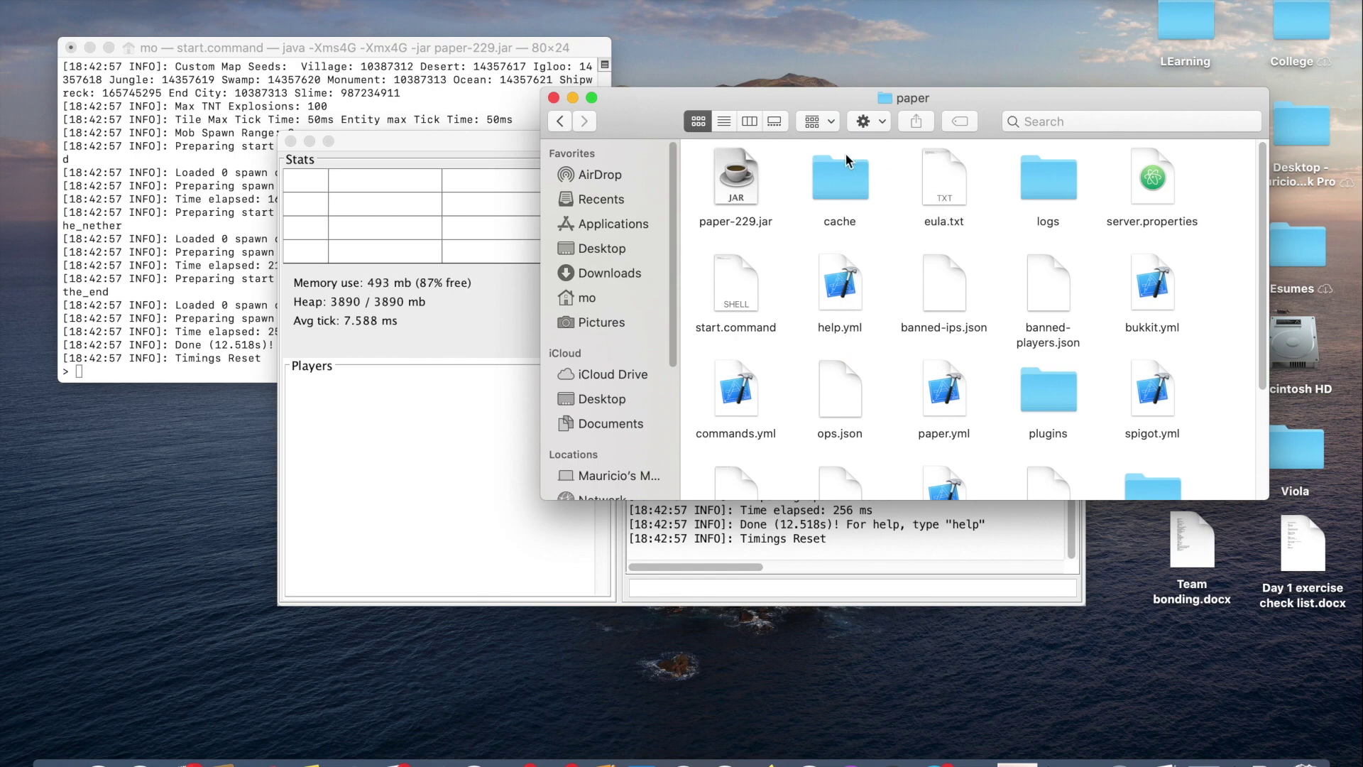
Open start.command in TextEdit to review its memory settings, and close the script and the paper folder window
{"action": "right_click", "coordinate": [737, 268]}
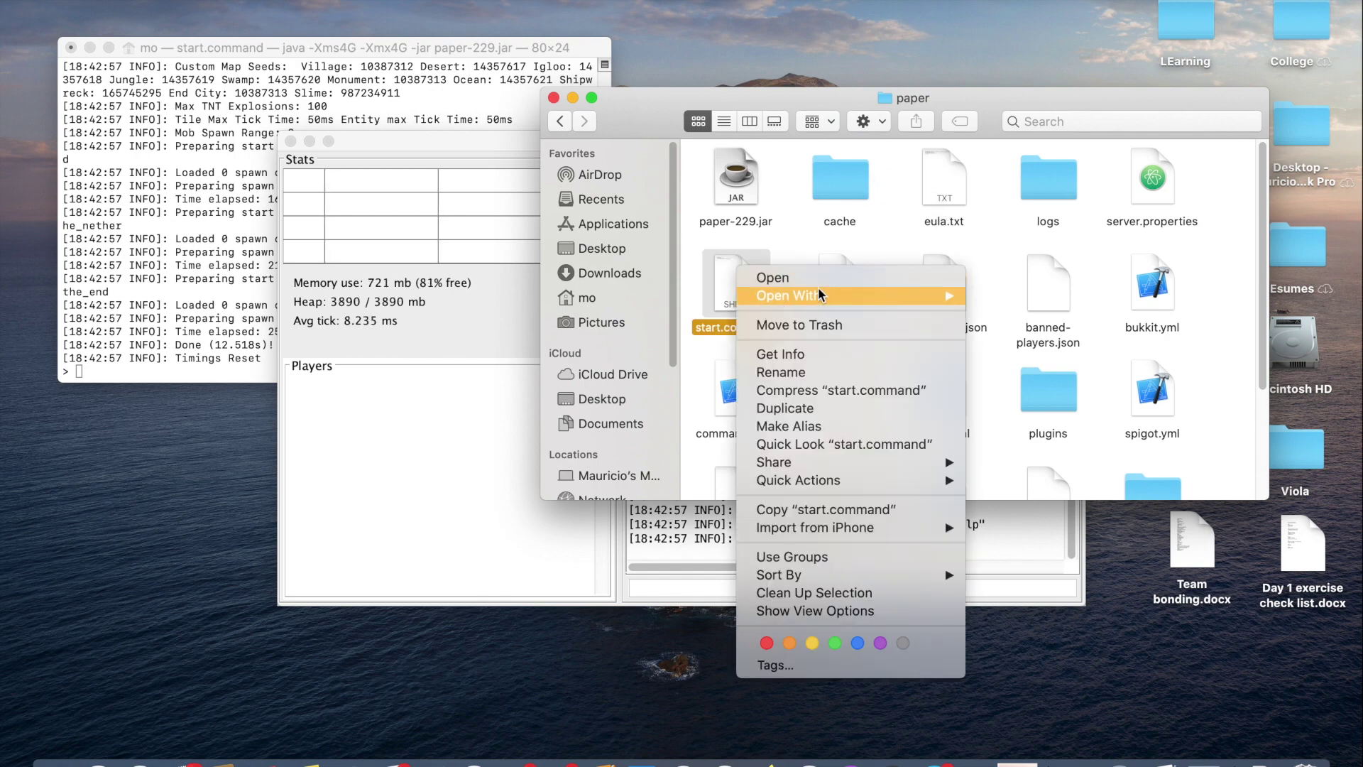
{"action": "mouse_move", "coordinate": [824, 296]}
{"action": "left_click", "coordinate": [1045, 465]}
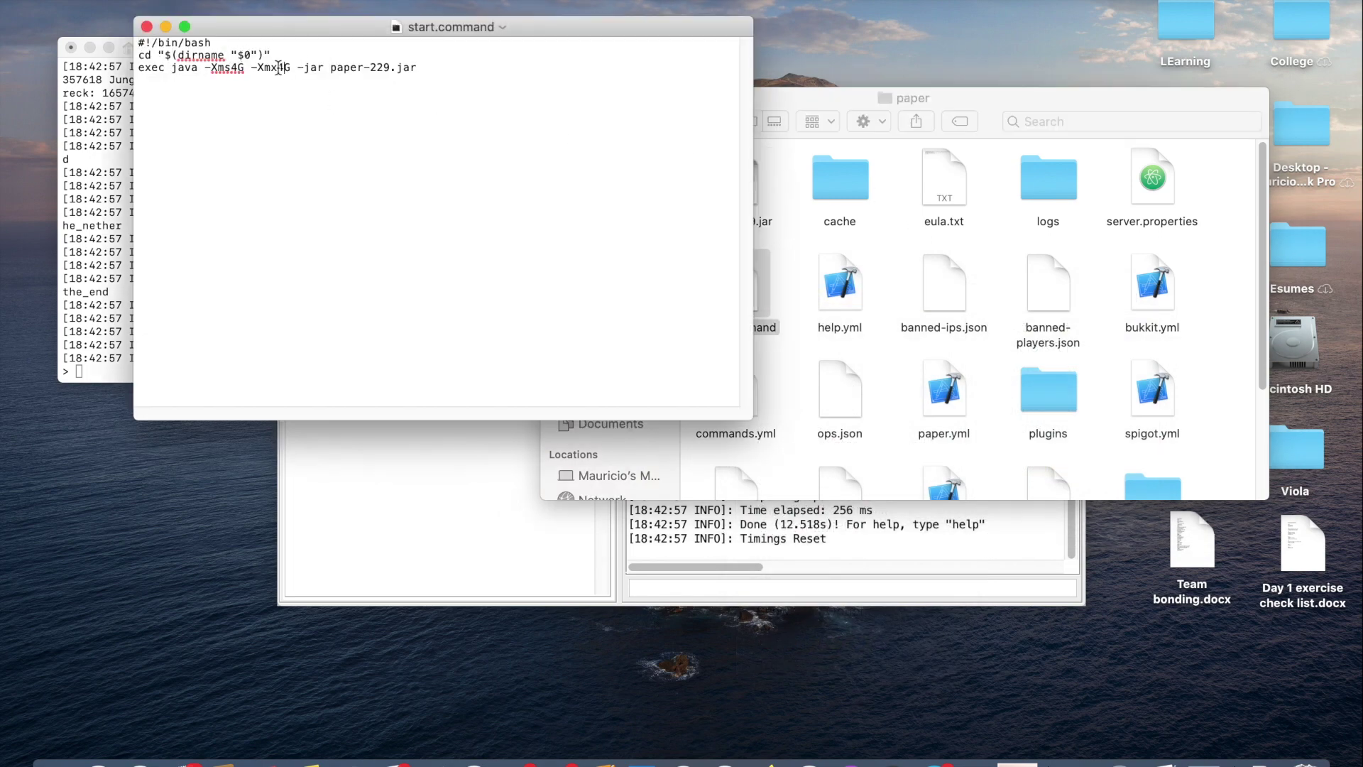
{"action": "left_click", "coordinate": [147, 27]}
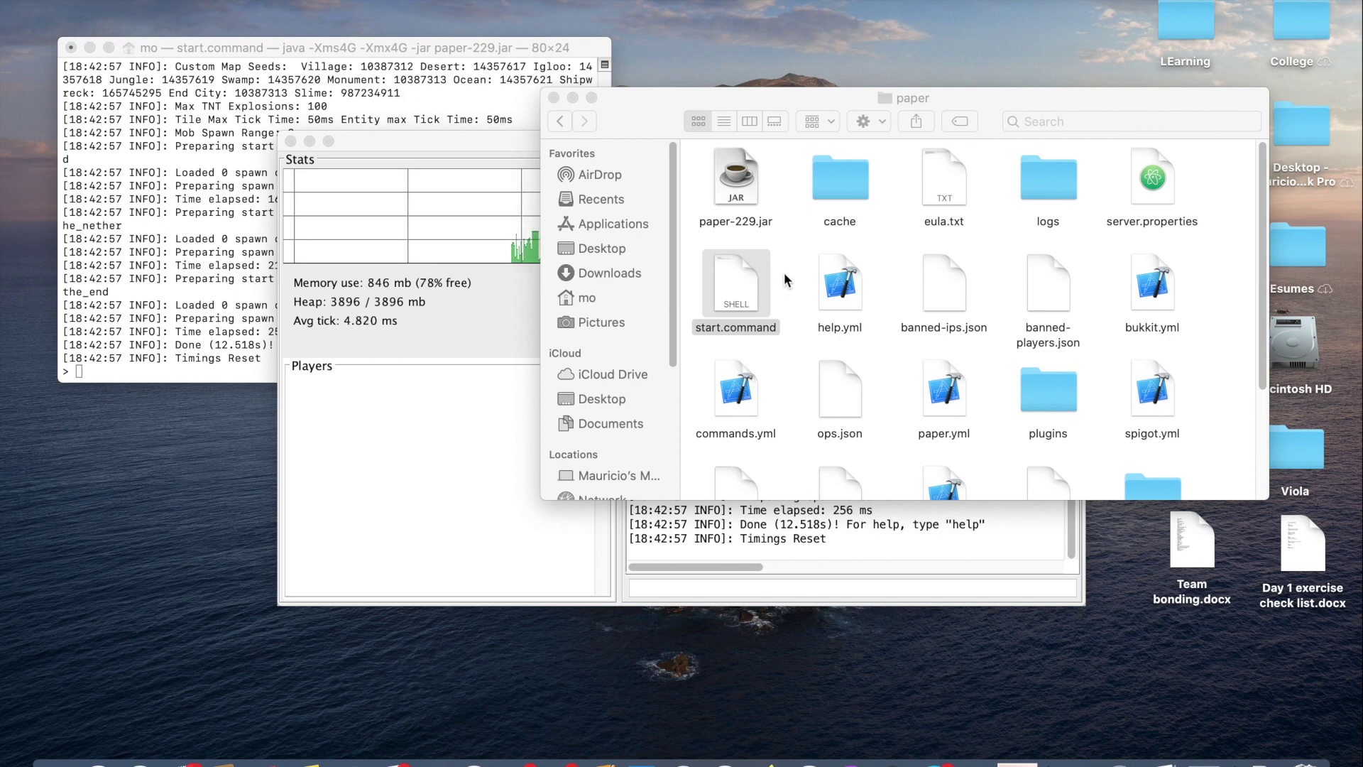
{"action": "left_click", "coordinate": [783, 271]}
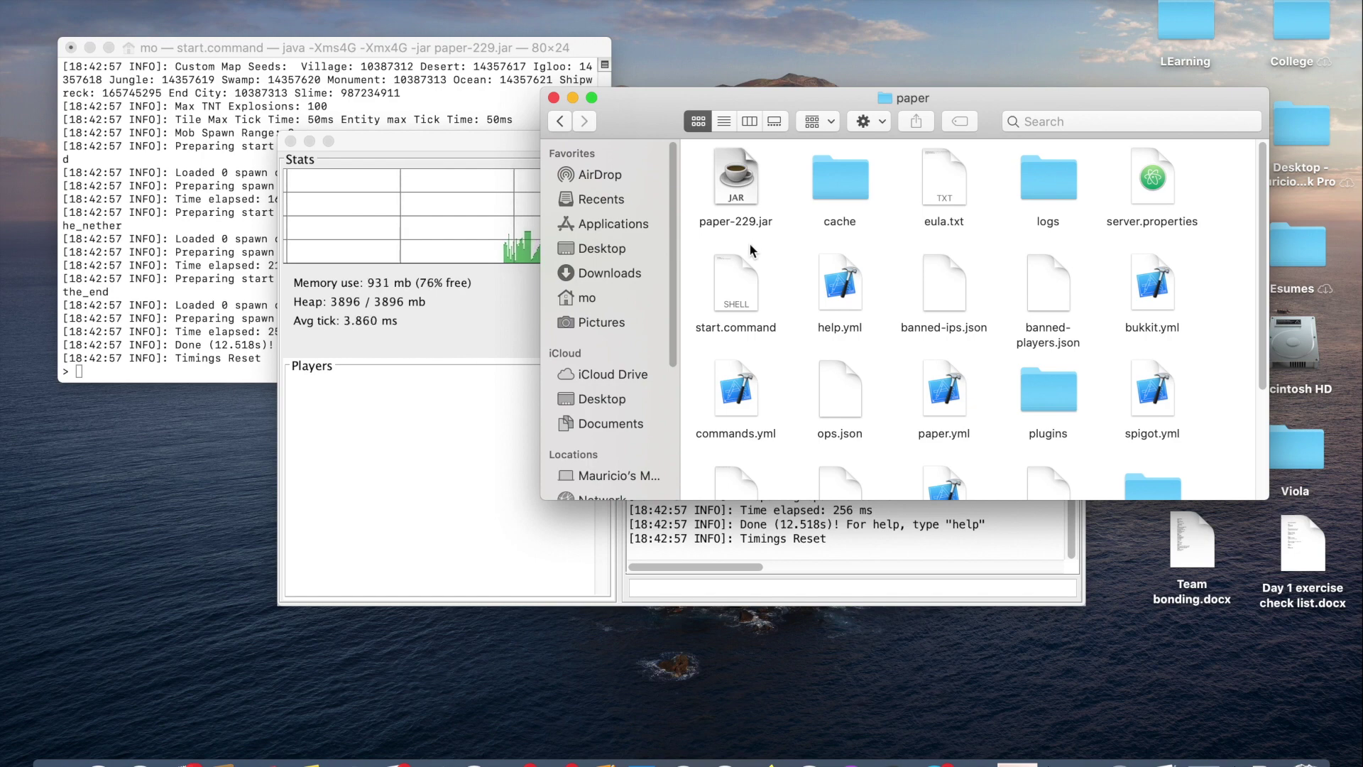
{"action": "left_click", "coordinate": [554, 98]}
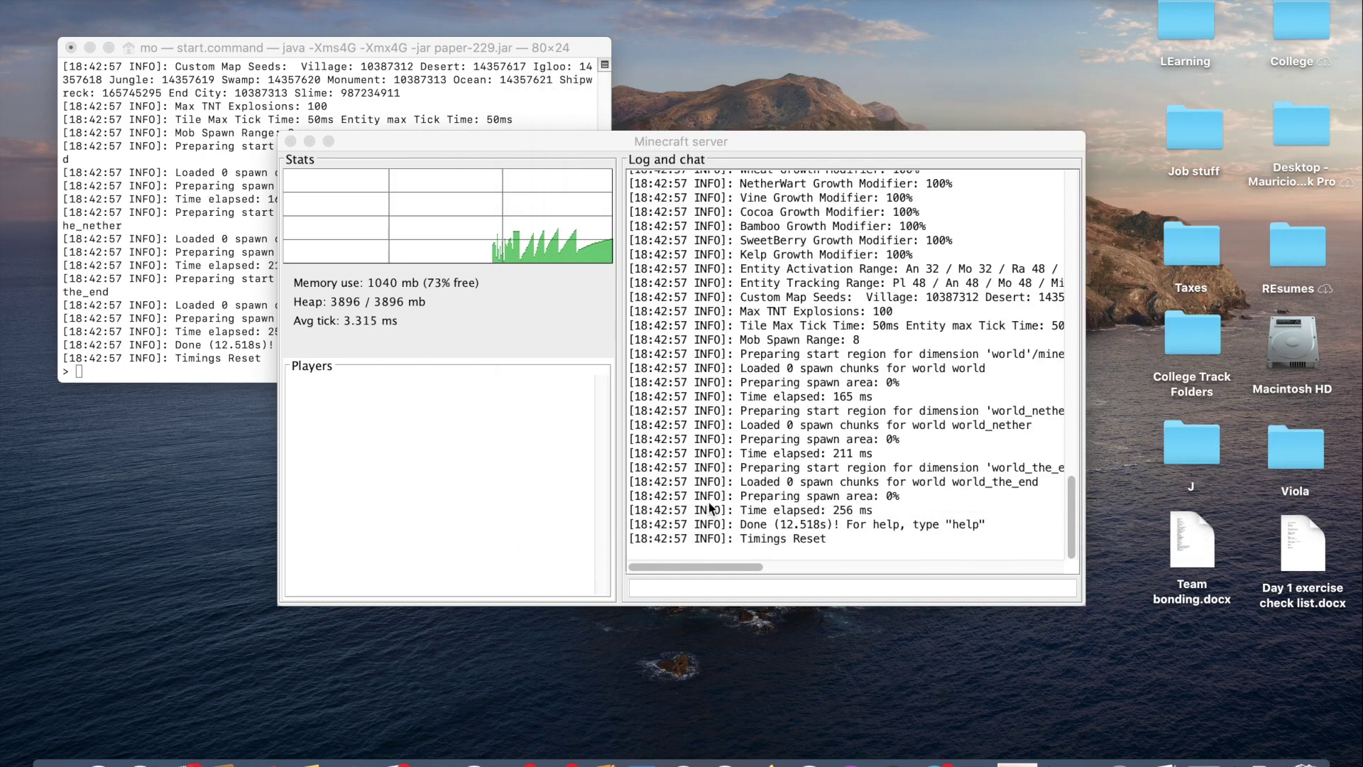
Check the Minecraft server log for the startup completion line and highlight it
{"action": "left_click_drag", "start_coordinate": [728, 524], "coordinate": [987, 525]}
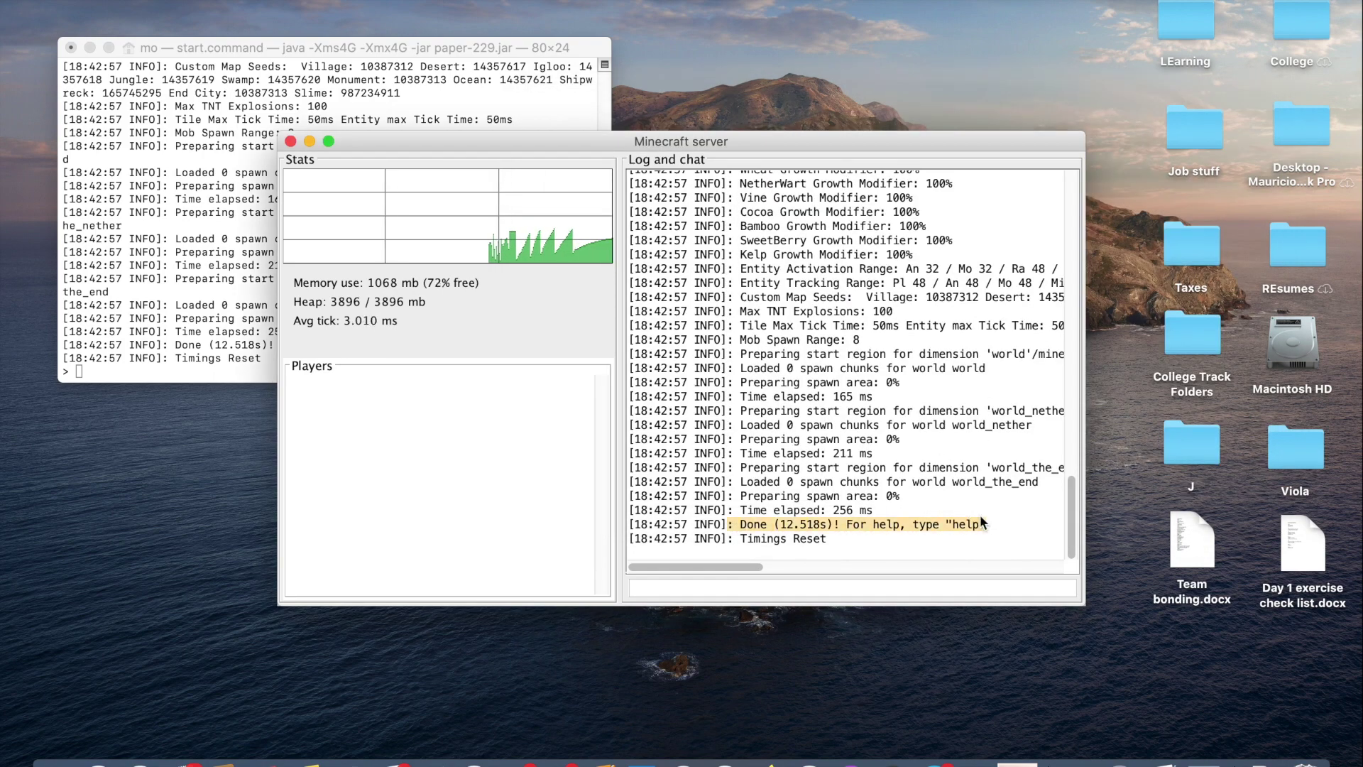
{"action": "left_click", "coordinate": [461, 52]}
{"action": "left_click", "coordinate": [509, 537]}
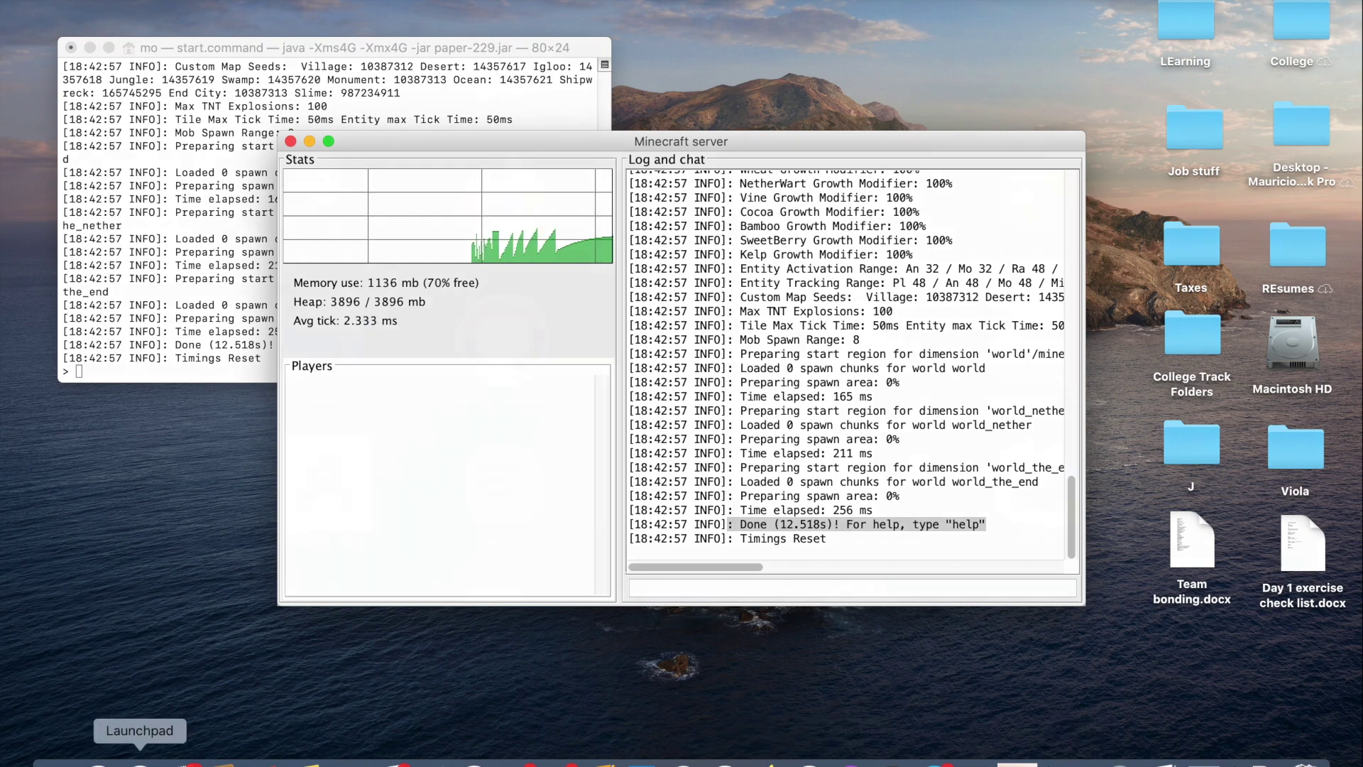
Switch to the Minecraft Launcher, start the latest release 1.15.2 of Java Edition, and open the multiplayer server list
{"action": "left_click", "coordinate": [140, 761]}
{"action": "left_click", "coordinate": [1190, 477]}
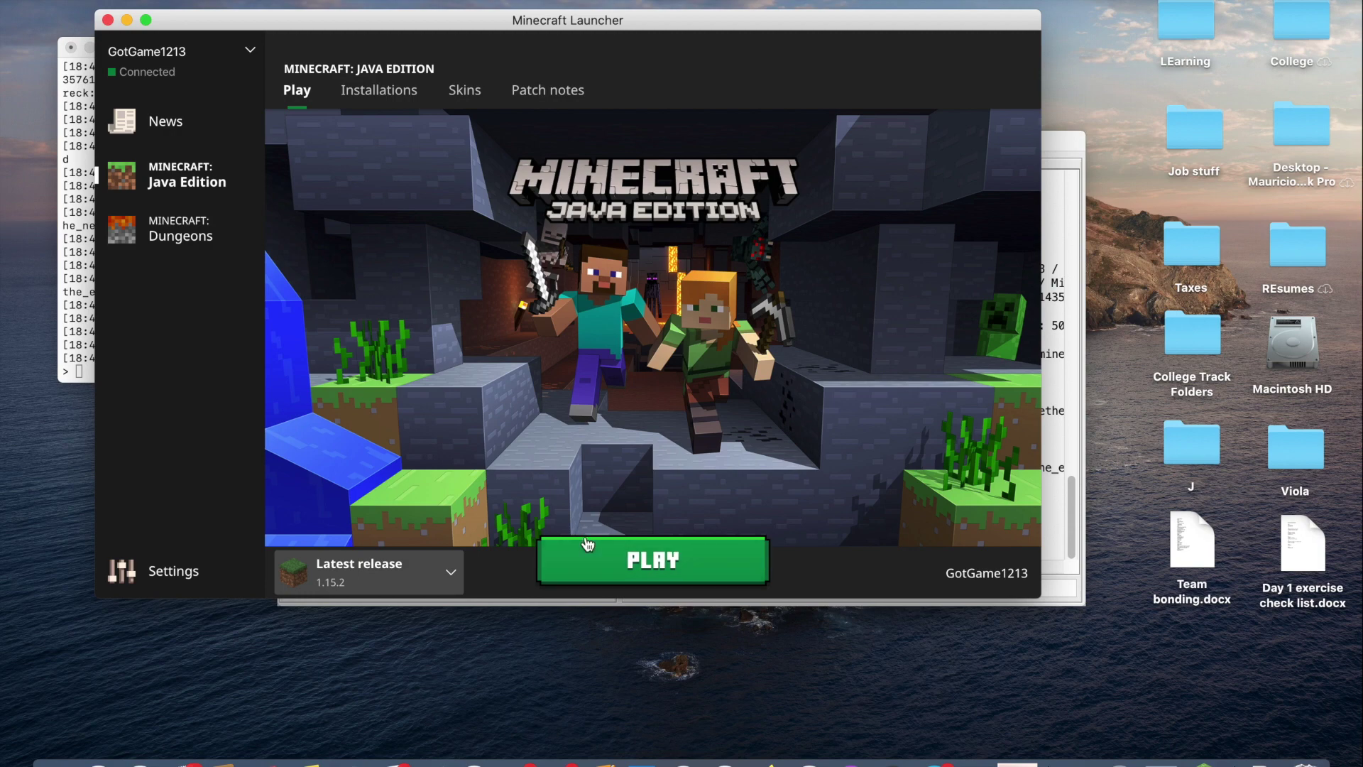
{"action": "left_click", "coordinate": [609, 545]}
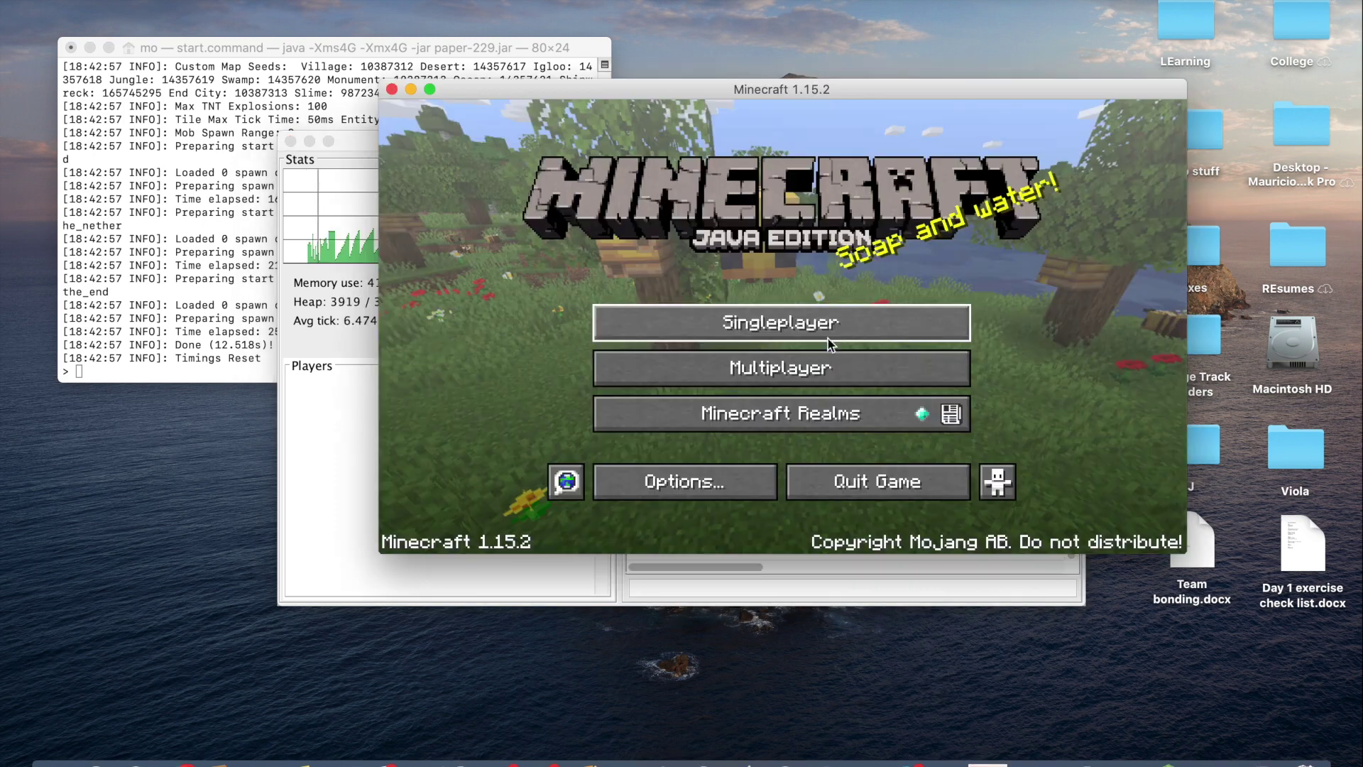
{"action": "left_click", "coordinate": [814, 367]}
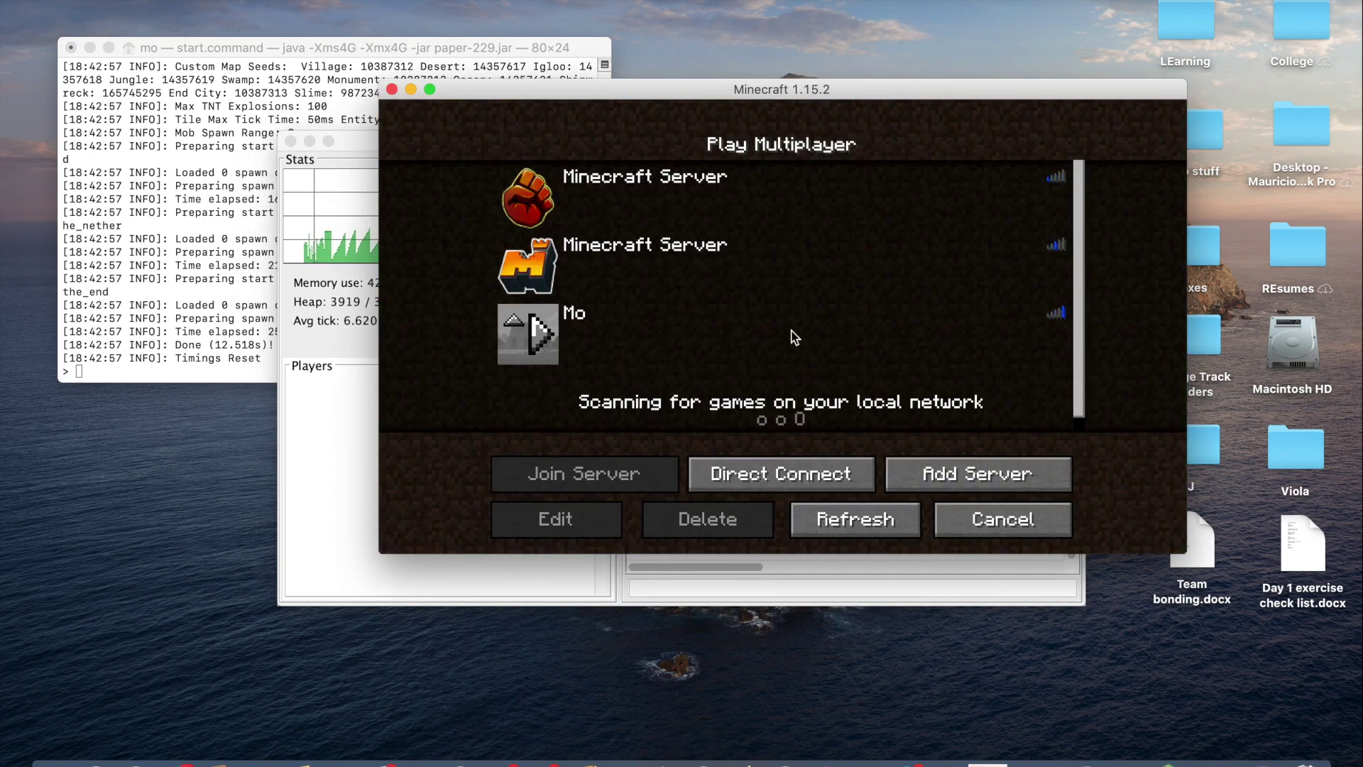
Edit the third saved server in the multiplayer list, setting its server address to localhost, and save the entry
{"action": "left_click", "coordinate": [820, 326]}
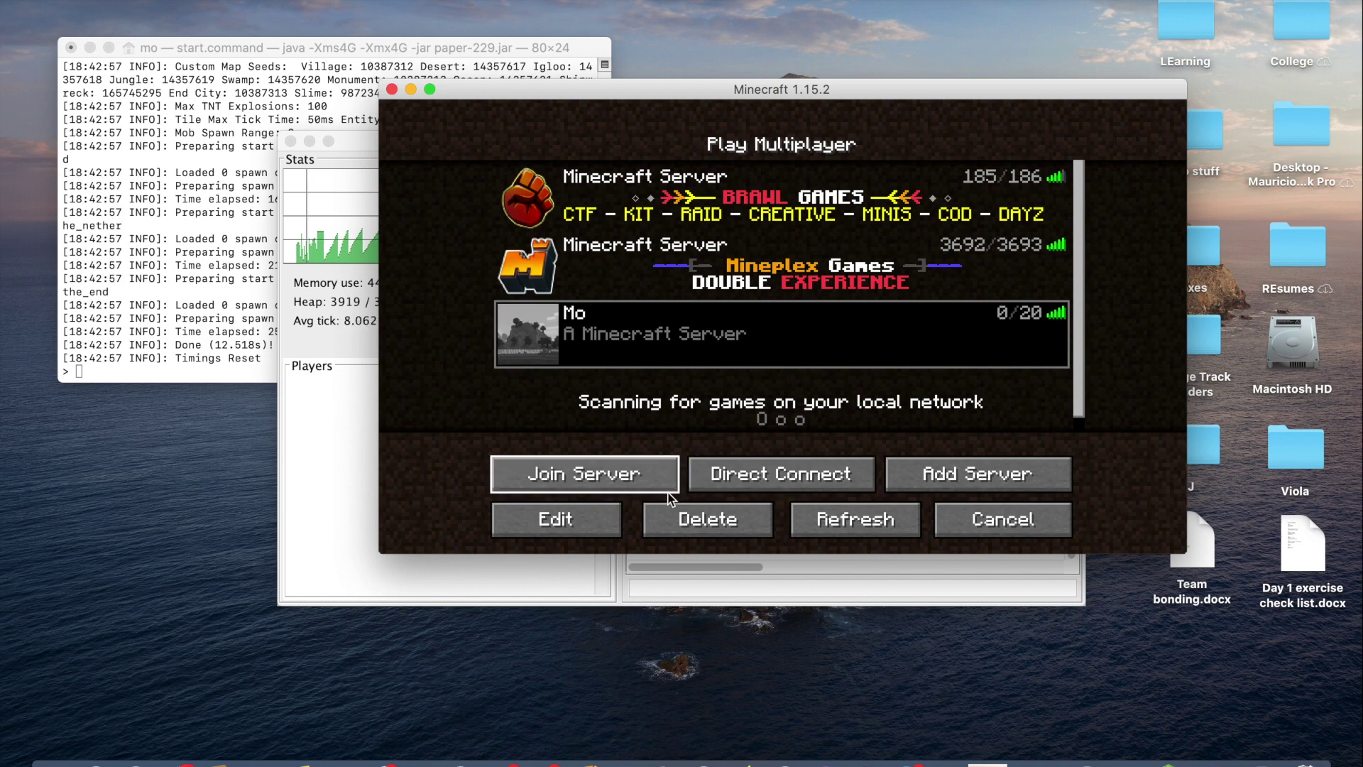
{"action": "left_click", "coordinate": [555, 519]}
{"action": "type", "text": "local"}
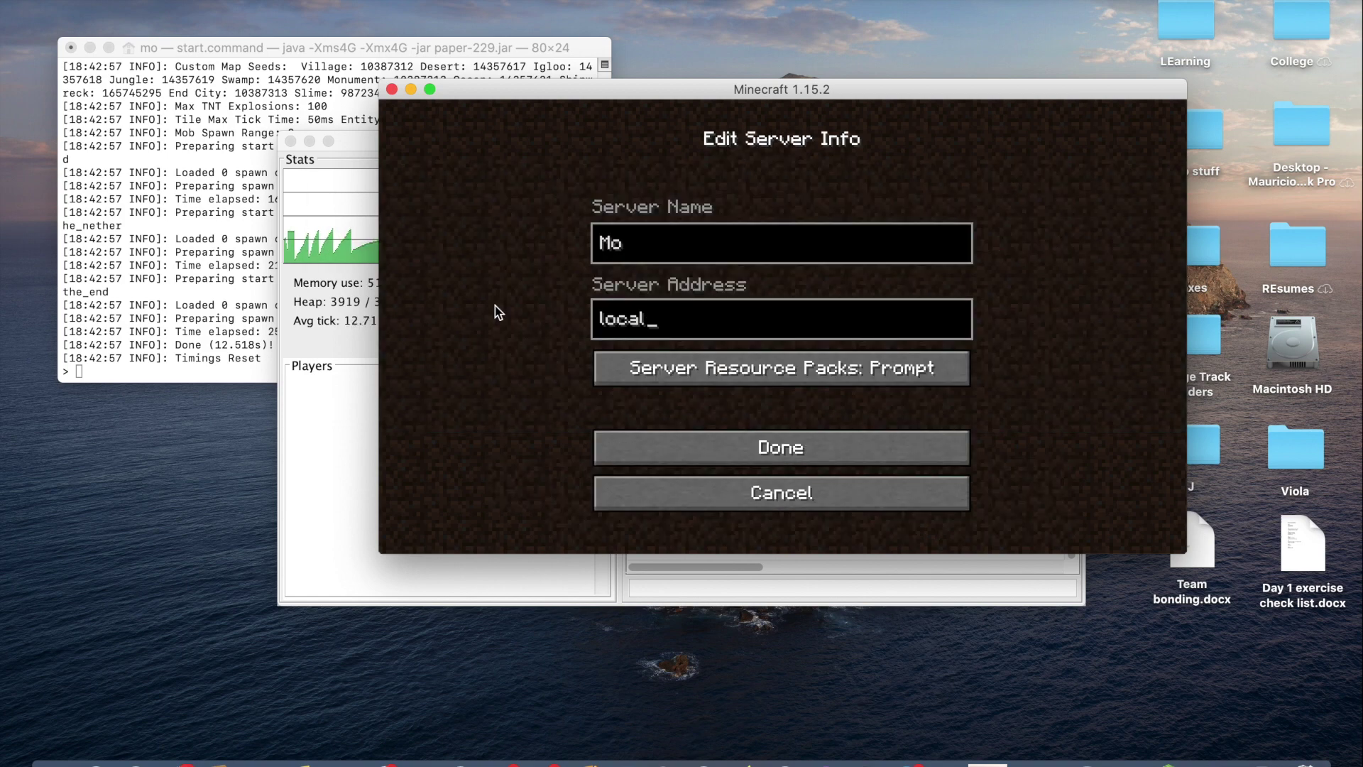
{"action": "type", "text": "host"}
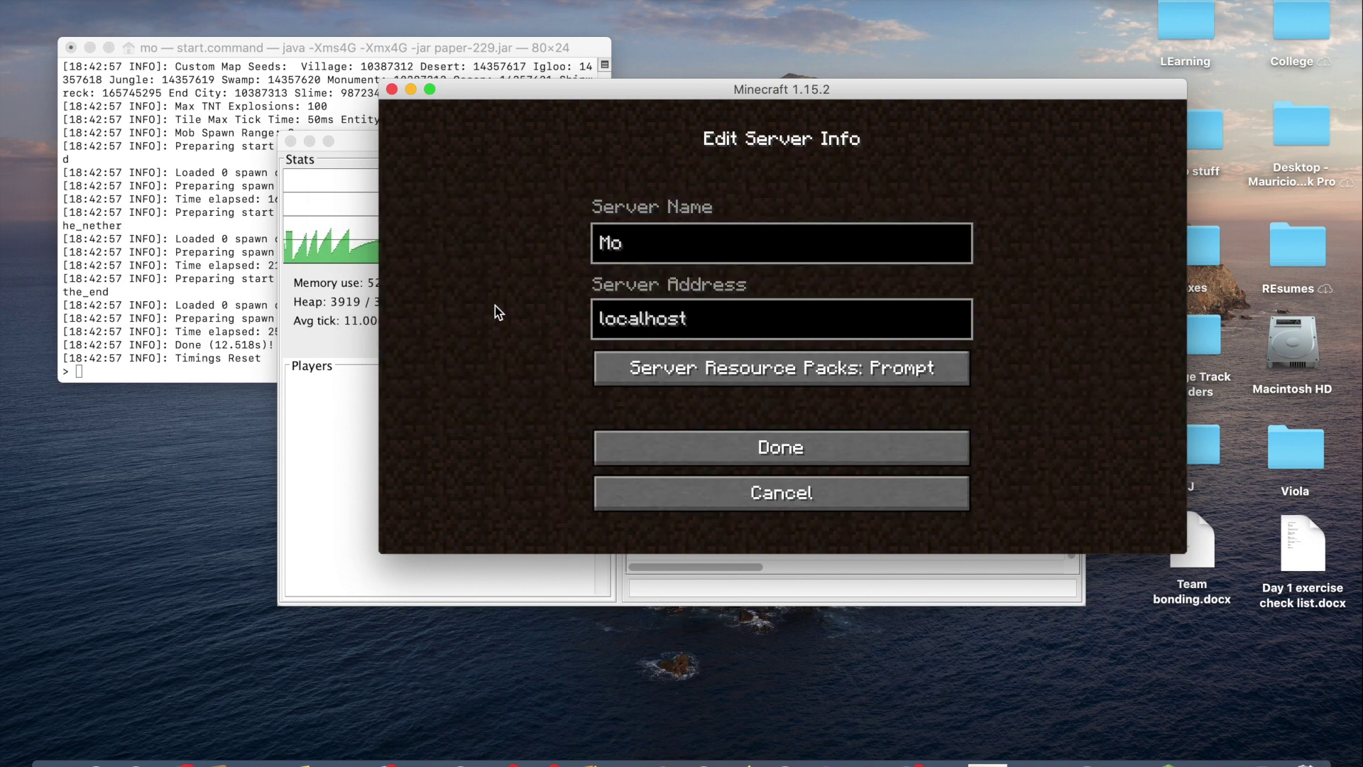
{"action": "left_click", "coordinate": [816, 448]}
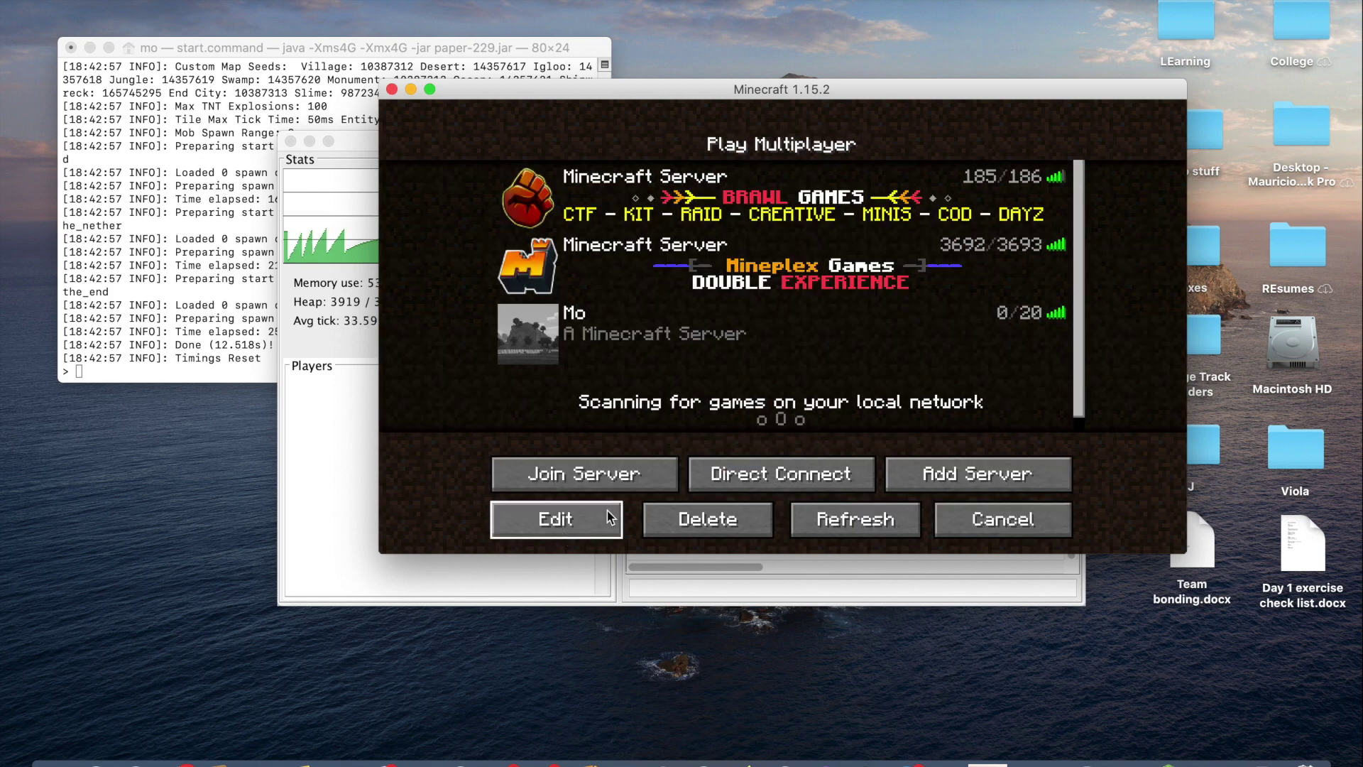
Refresh the multiplayer server list and select the saved localhost server
{"action": "left_click", "coordinate": [856, 519]}
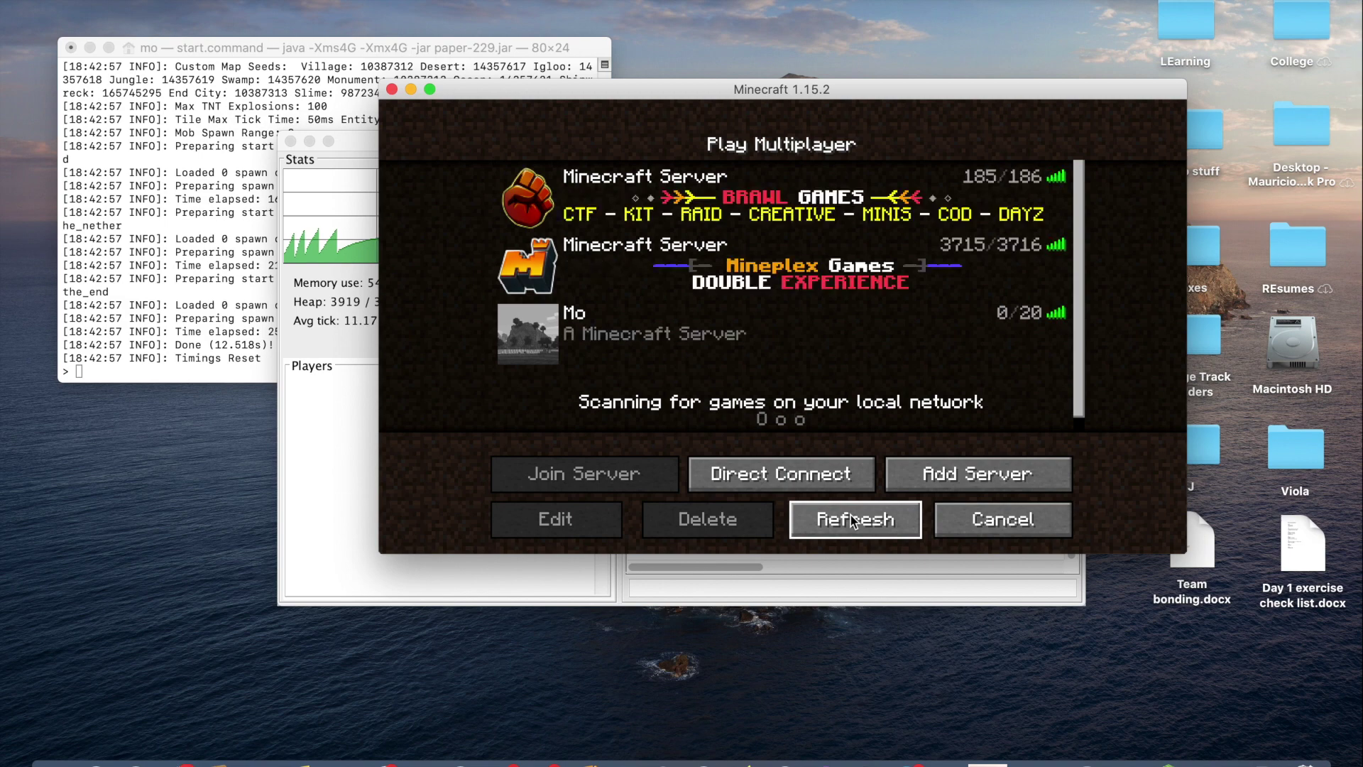
{"action": "left_click", "coordinate": [887, 344]}
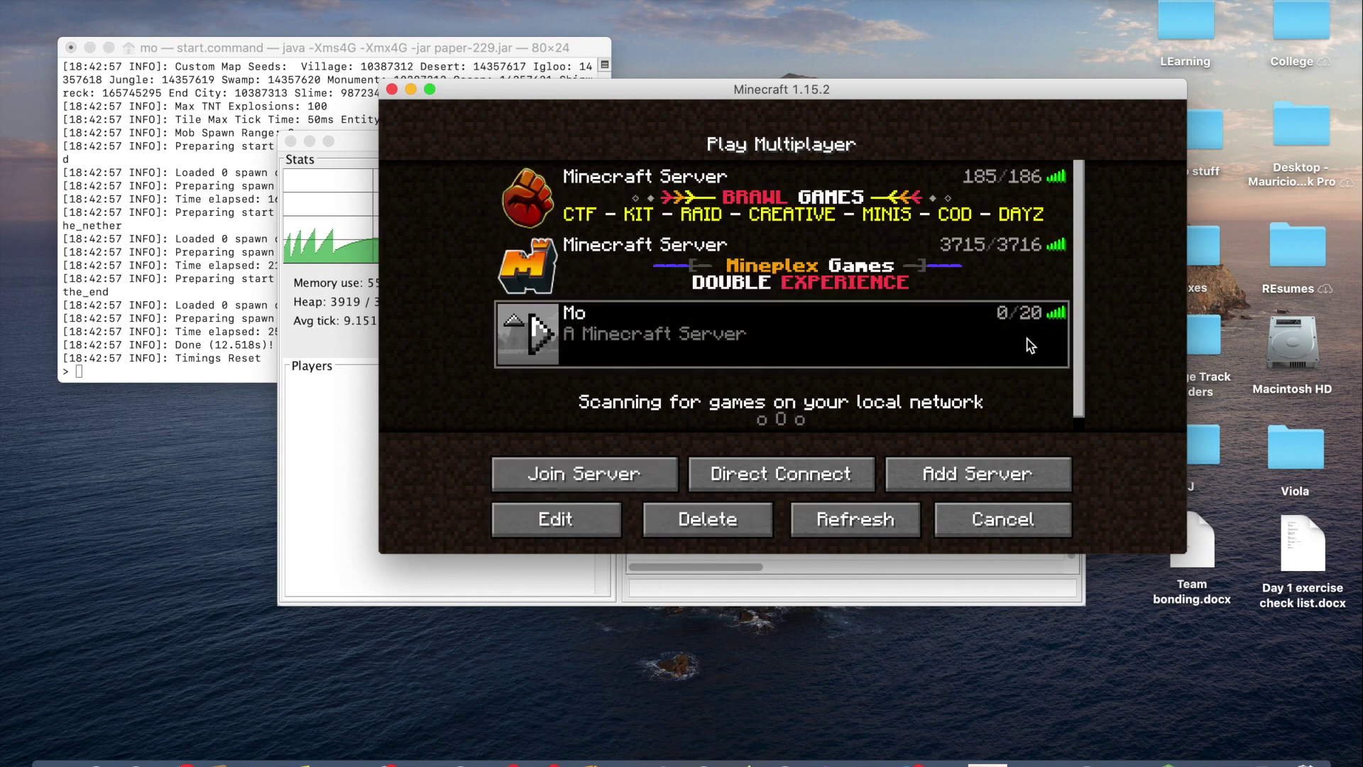